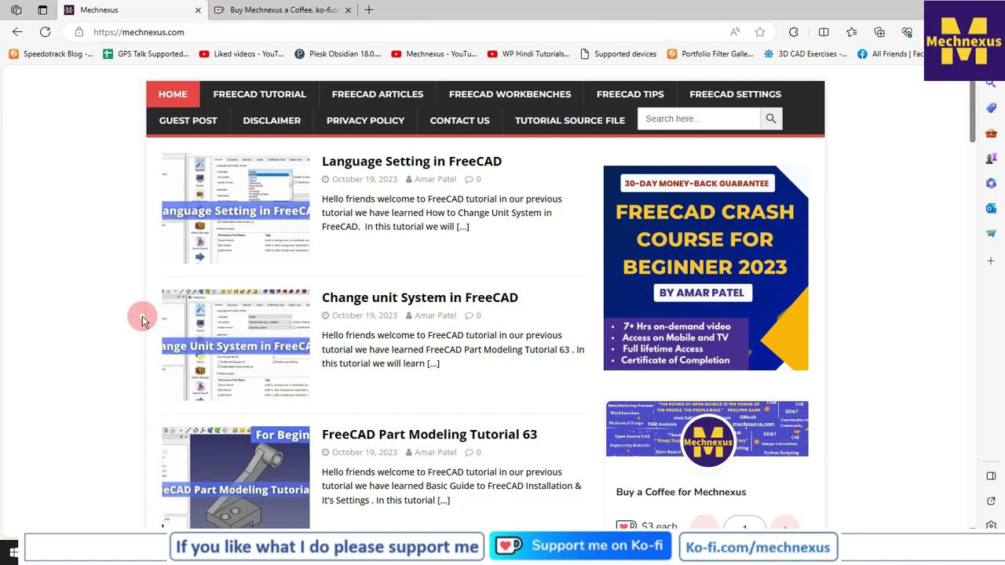
- Look through the FreeCAD article list on the Mechnexus home page and the donation section of its Ko-fi page
{"action": "scroll", "coordinate": [480, 267], "scroll_direction": "down", "scroll_amount": 2}
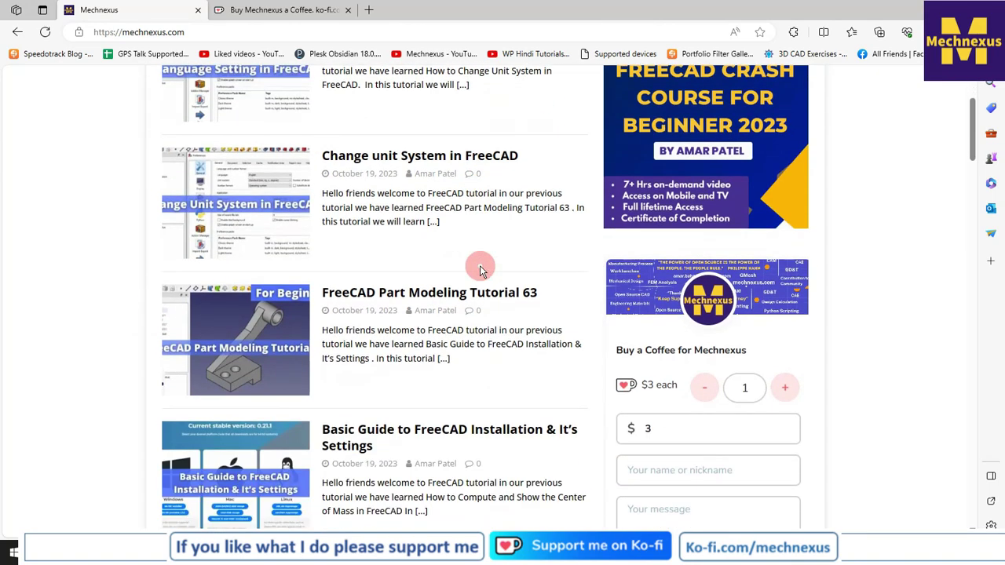
{"action": "scroll", "coordinate": [481, 267], "scroll_direction": "down", "scroll_amount": 8}
{"action": "scroll", "coordinate": [480, 265], "scroll_direction": "down", "scroll_amount": 1}
{"action": "scroll", "coordinate": [480, 267], "scroll_direction": "up", "scroll_amount": 10}
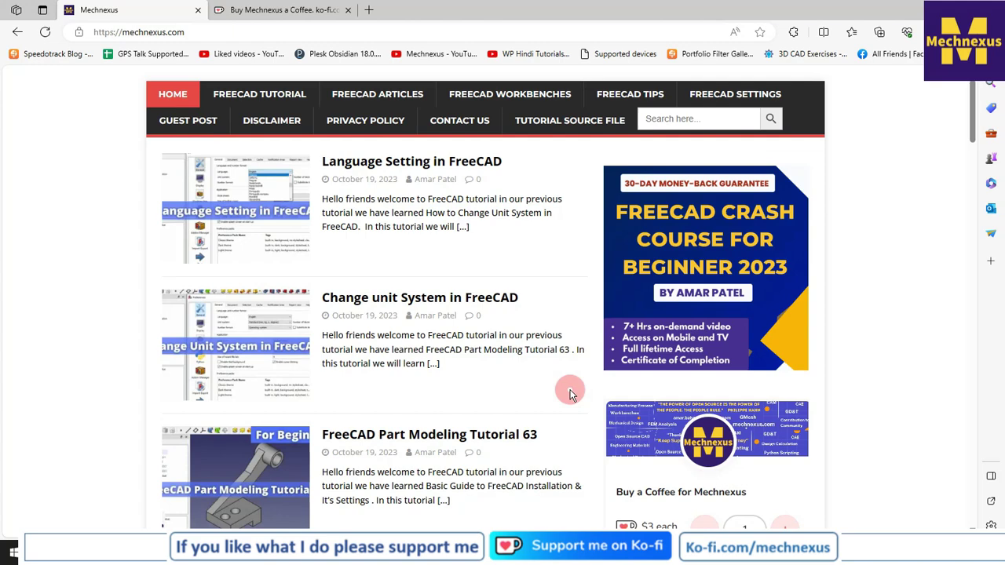
{"action": "scroll", "coordinate": [570, 395], "scroll_direction": "down", "scroll_amount": 1}
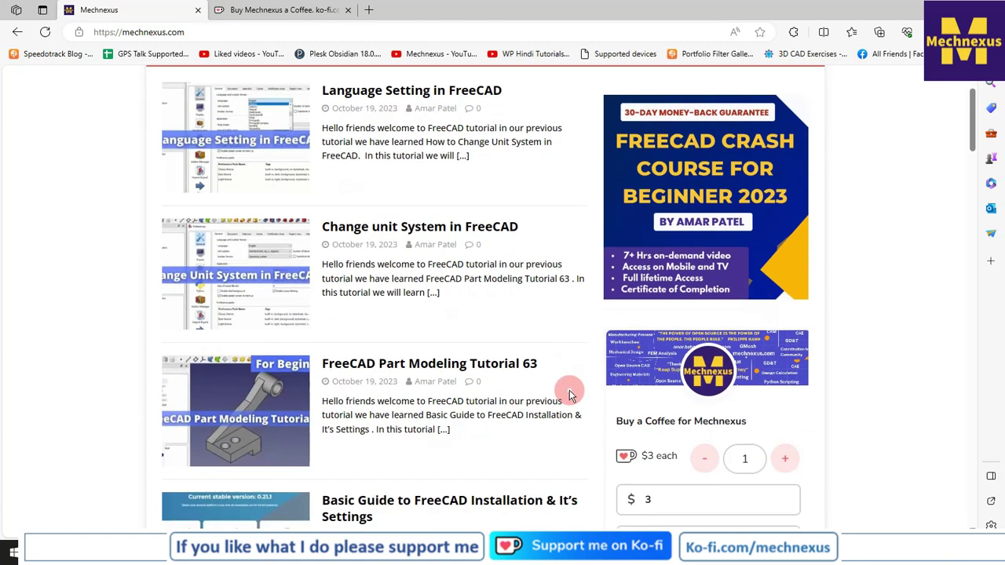
{"action": "scroll", "coordinate": [570, 395], "scroll_direction": "up", "scroll_amount": 1}
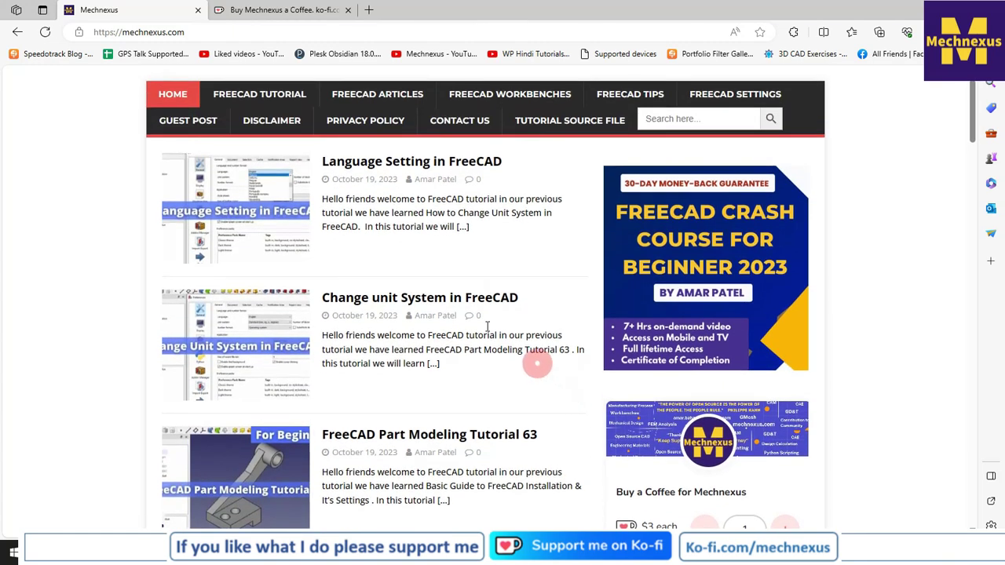
{"action": "left_click", "coordinate": [283, 10]}
{"action": "left_click", "coordinate": [198, 256]}
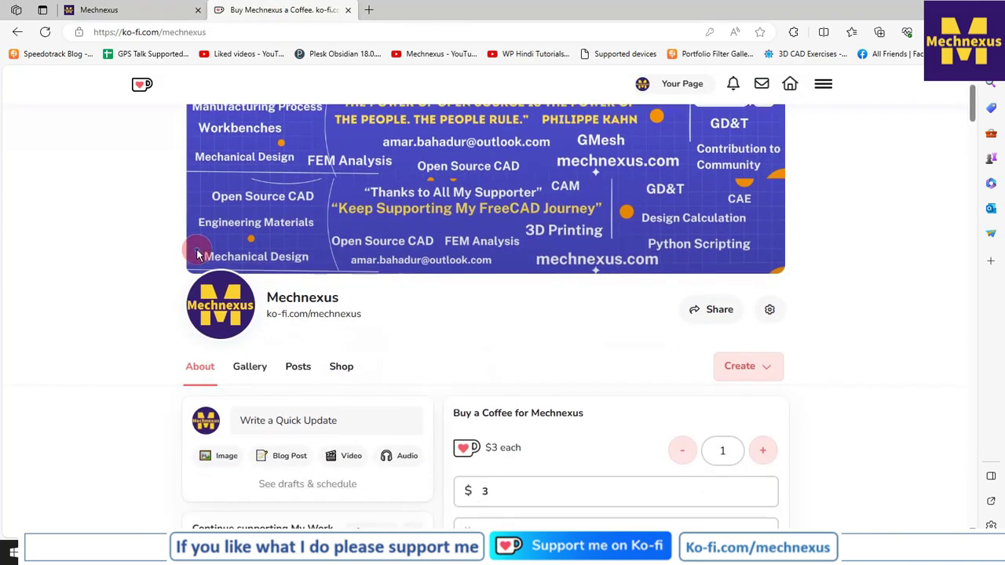
{"action": "scroll", "coordinate": [384, 266], "scroll_direction": "down", "scroll_amount": 3}
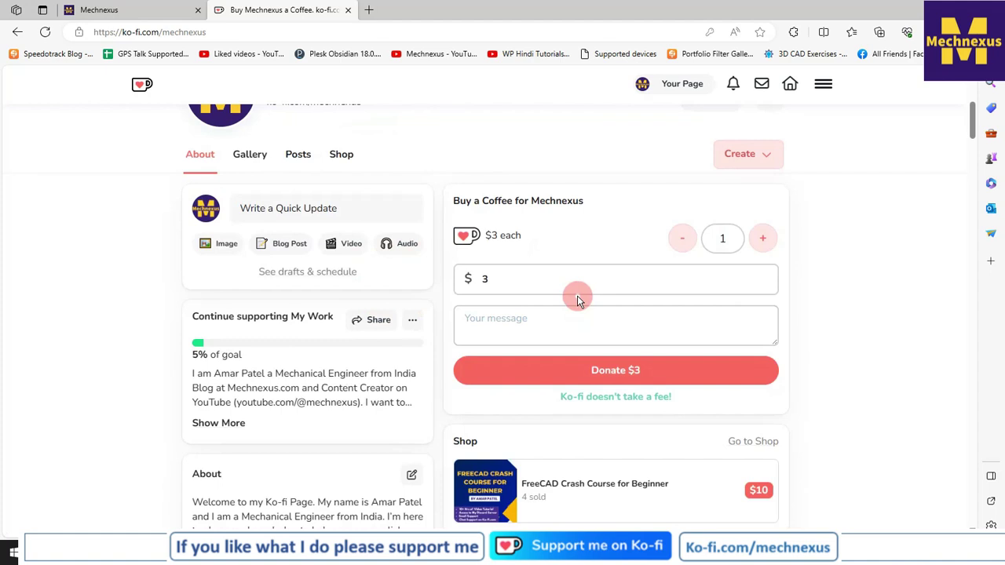
{"action": "scroll", "coordinate": [577, 300], "scroll_direction": "up", "scroll_amount": 1}
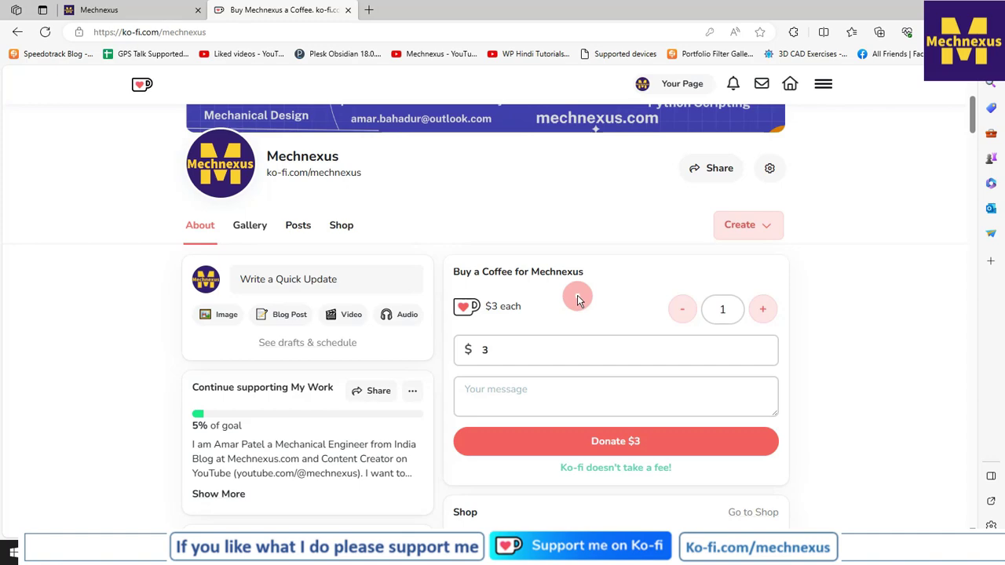
{"action": "scroll", "coordinate": [577, 299], "scroll_direction": "up", "scroll_amount": 3}
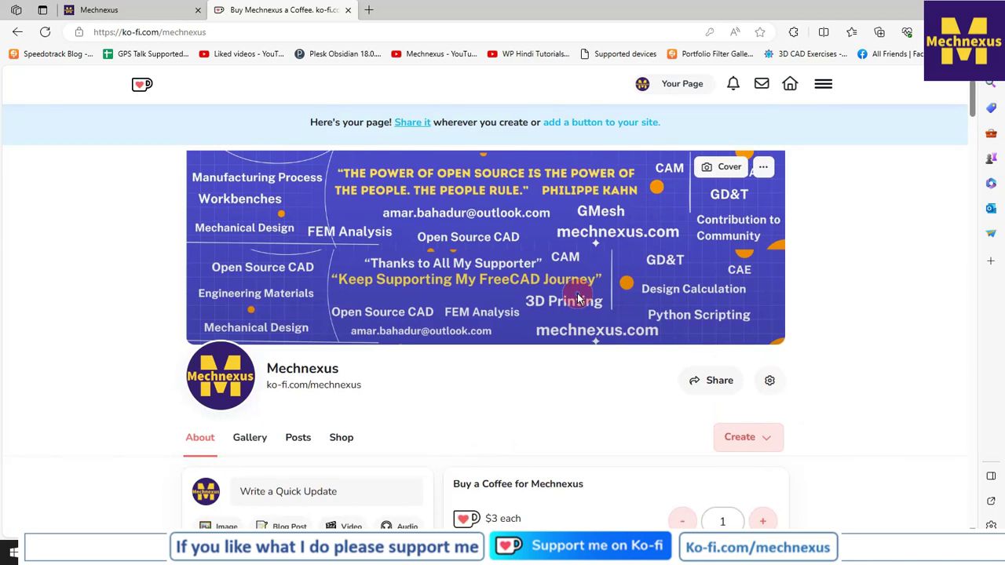
{"action": "scroll", "coordinate": [577, 299], "scroll_direction": "down", "scroll_amount": 1}
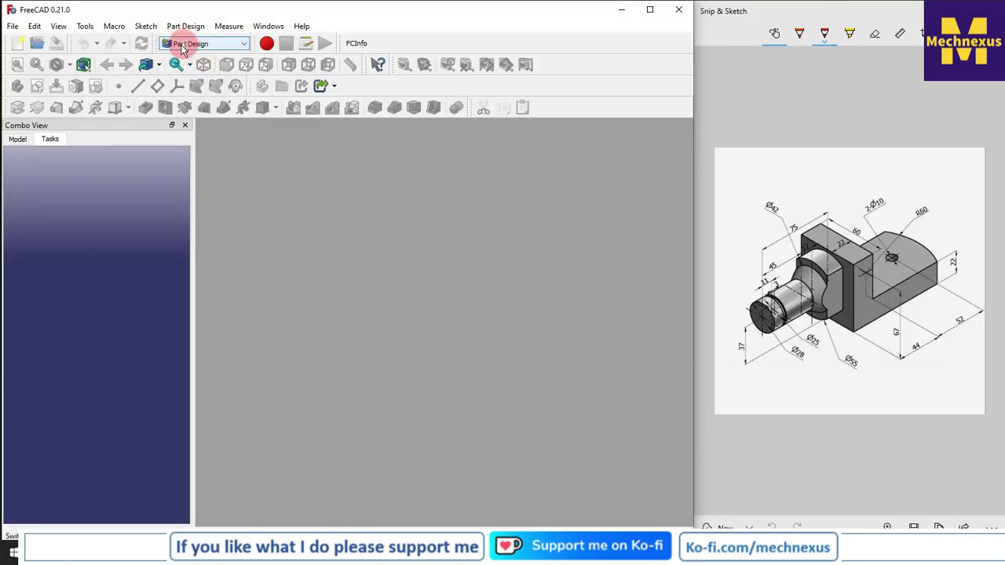
- Switch to FreeCAD and, in a new document with a new body, start a sketch on the YZ plane
{"action": "left_click", "coordinate": [17, 43]}
{"action": "left_click", "coordinate": [43, 180]}
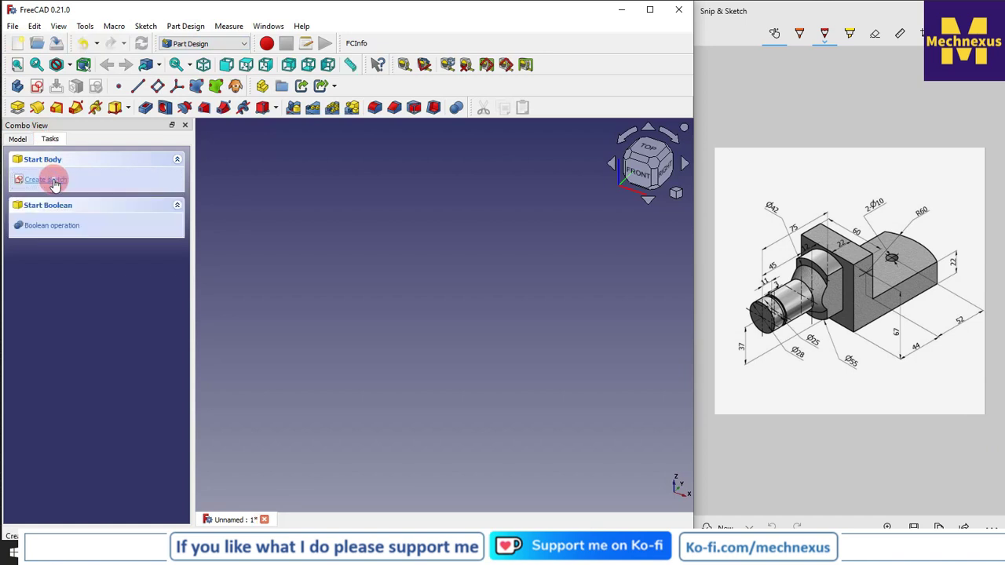
{"action": "left_click", "coordinate": [55, 182]}
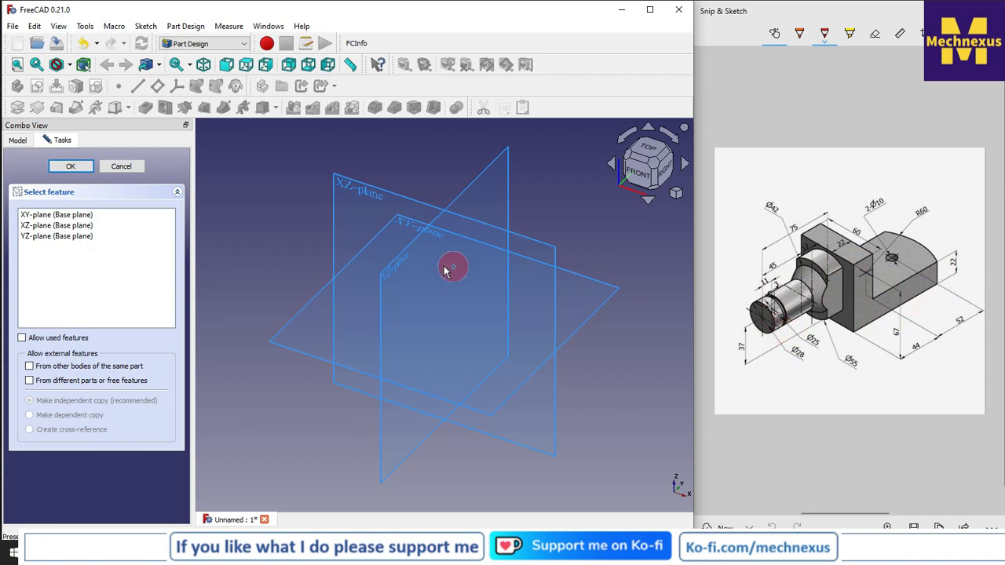
{"action": "left_click", "coordinate": [395, 265]}
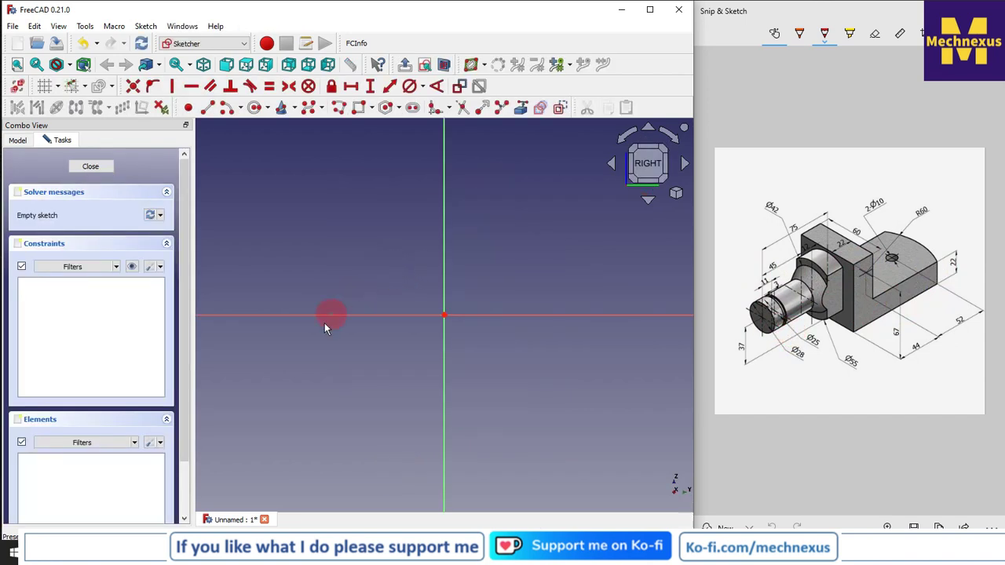
- Draw a closed L-shaped polyline profile from the origin, about 53 mm long at the base and about 20 mm wide at the upright
{"action": "left_click", "coordinate": [339, 107]}
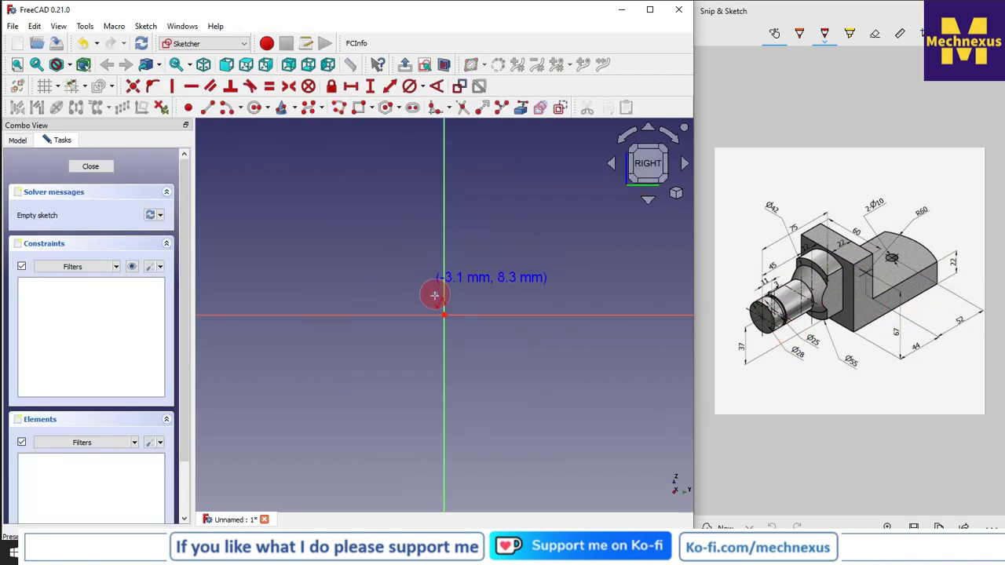
{"action": "left_click", "coordinate": [445, 315]}
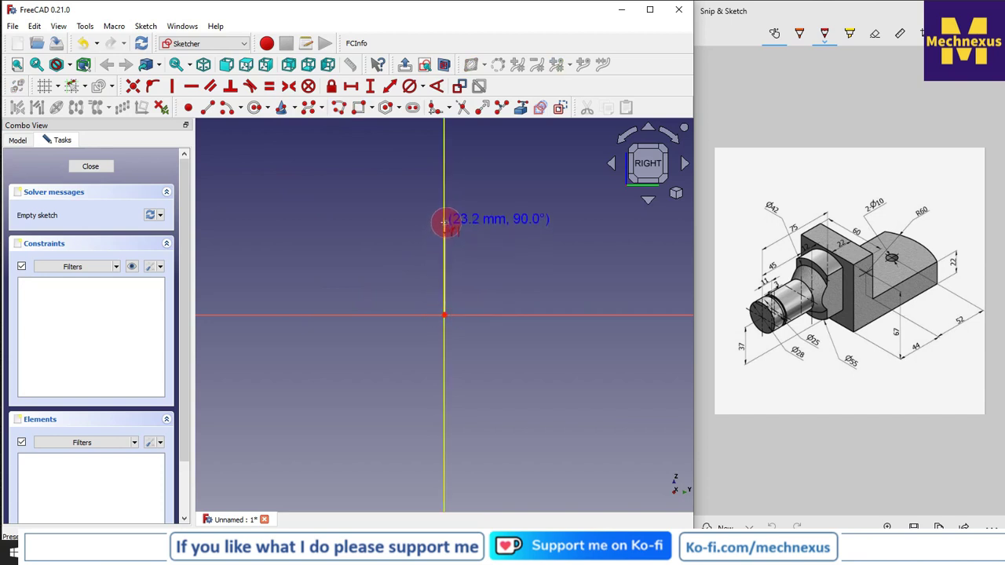
{"action": "left_click", "coordinate": [445, 218]}
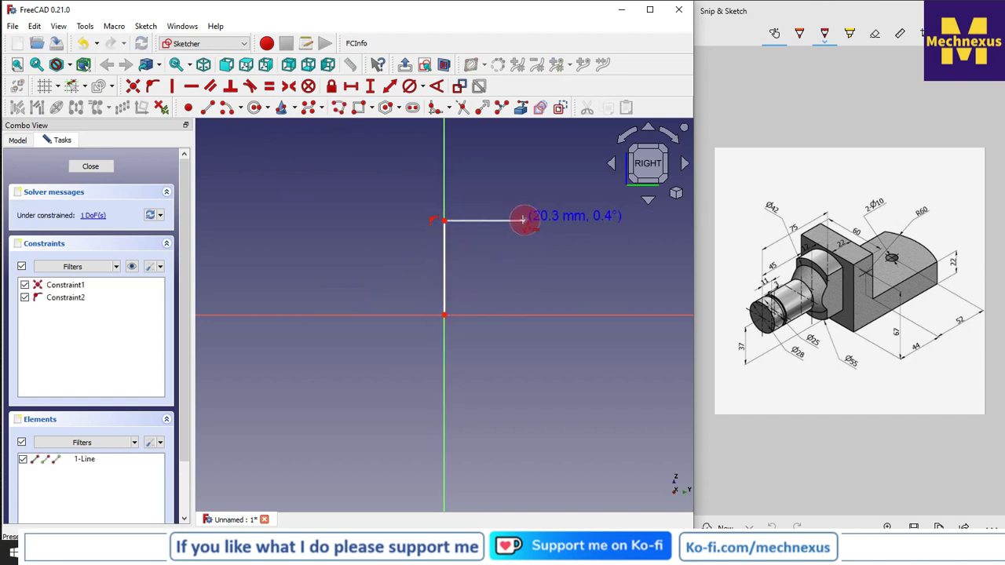
{"action": "left_click", "coordinate": [524, 221]}
{"action": "left_click", "coordinate": [525, 271]}
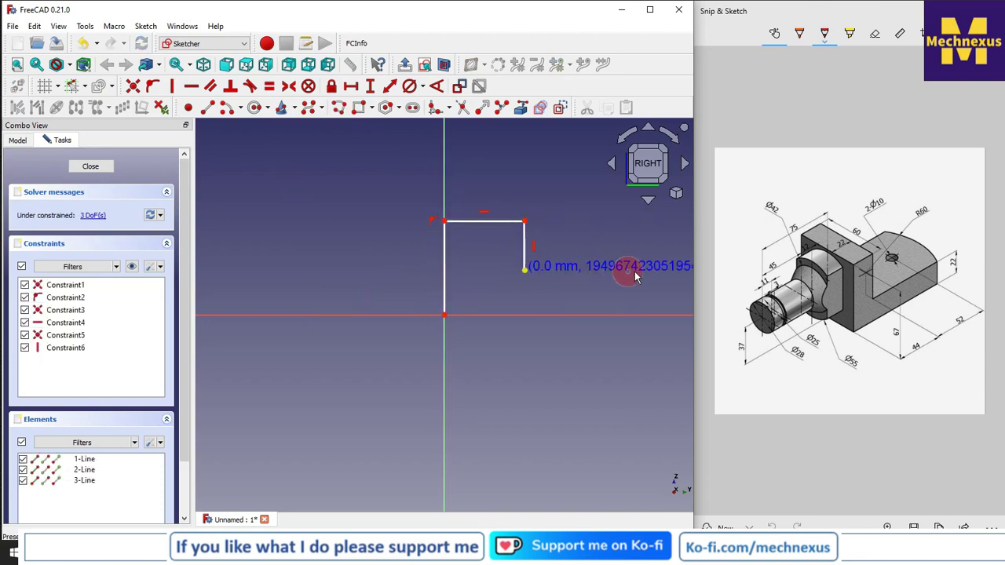
{"action": "left_click", "coordinate": [651, 270]}
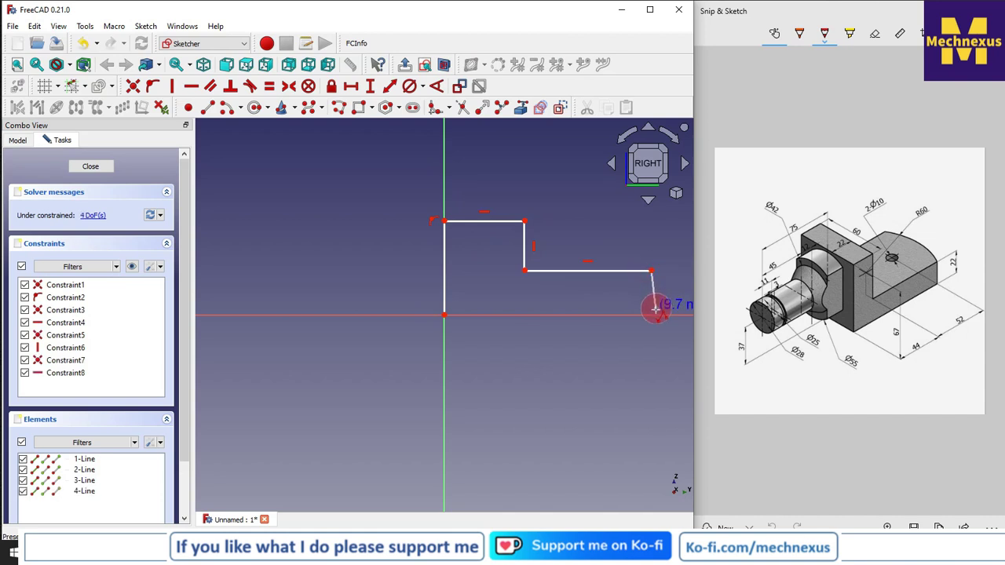
{"action": "left_click", "coordinate": [651, 314]}
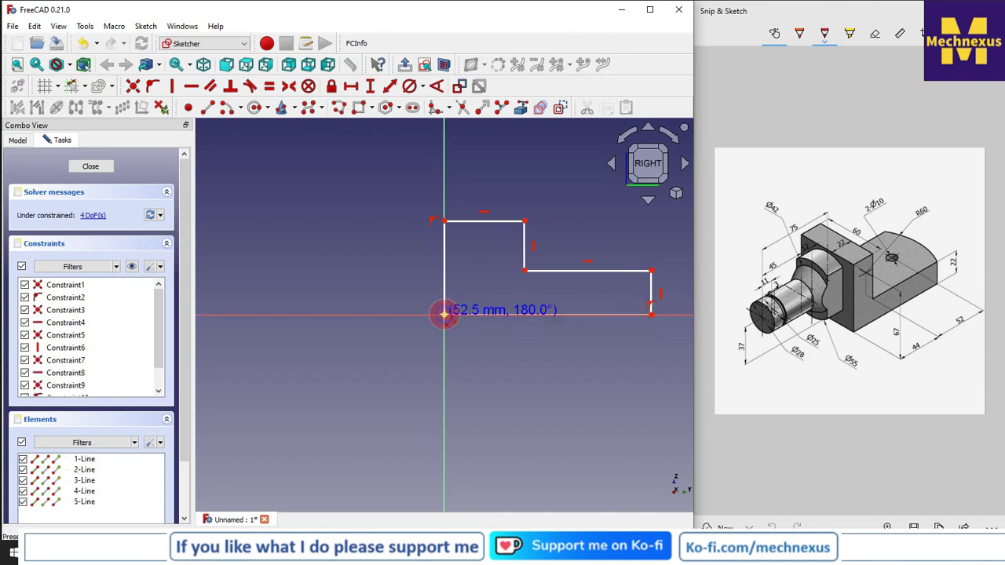
{"action": "left_click", "coordinate": [445, 314]}
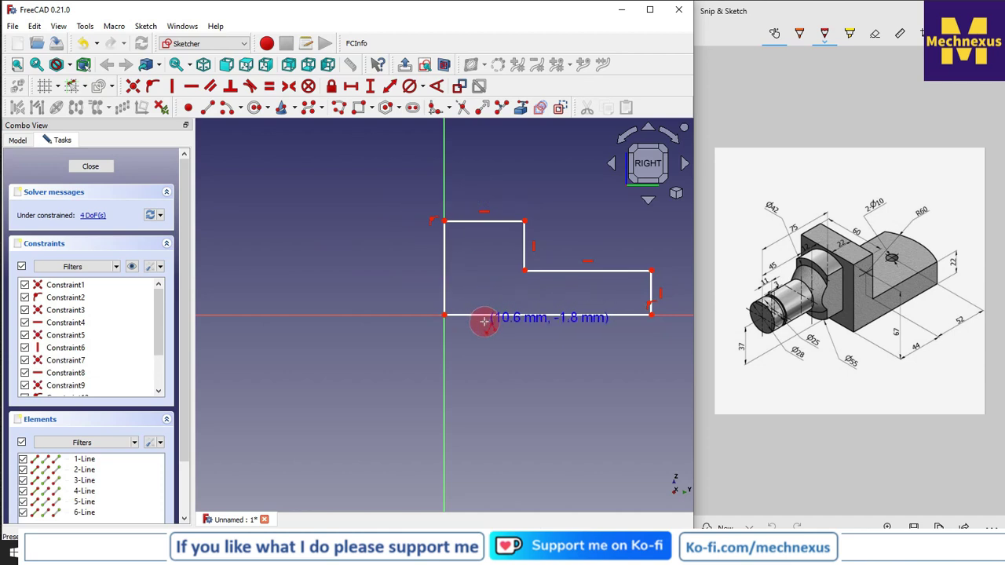
{"action": "right_click", "coordinate": [375, 258]}
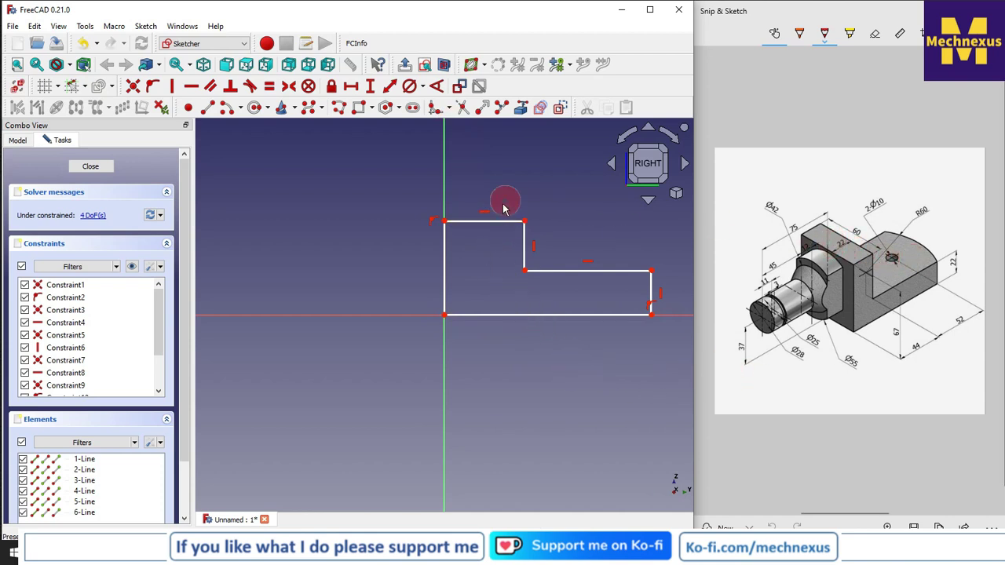
- Constrain the horizontal length of the L profile's top edge to 22 mm
{"action": "left_click", "coordinate": [463, 222]}
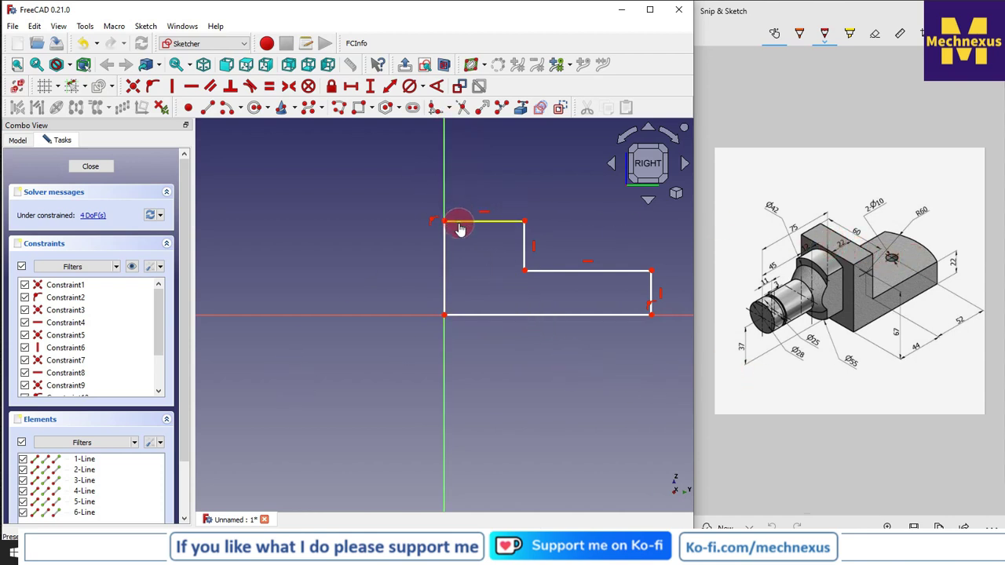
{"action": "left_click", "coordinate": [351, 85]}
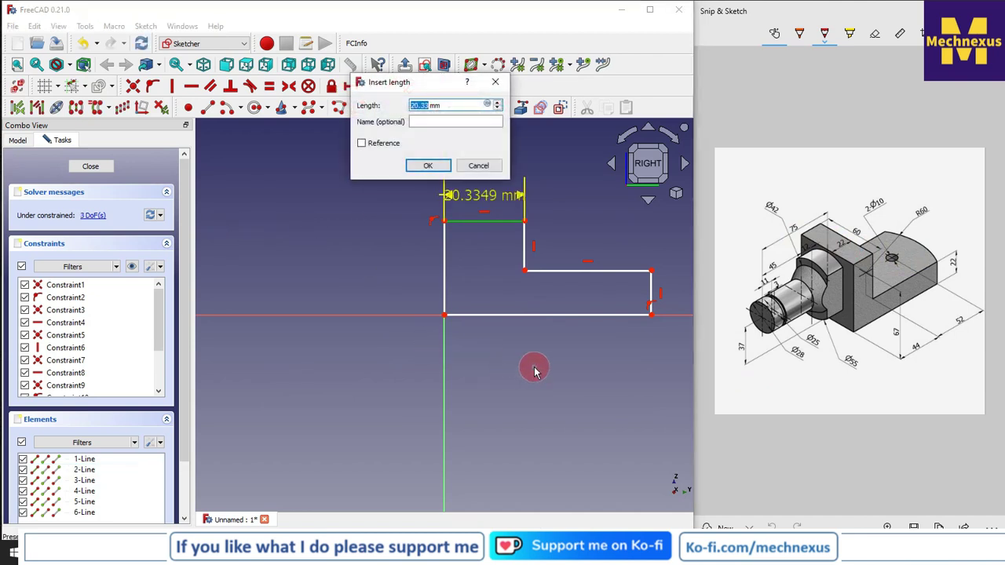
{"action": "type", "text": "22"}
{"action": "key", "text": "Return"}
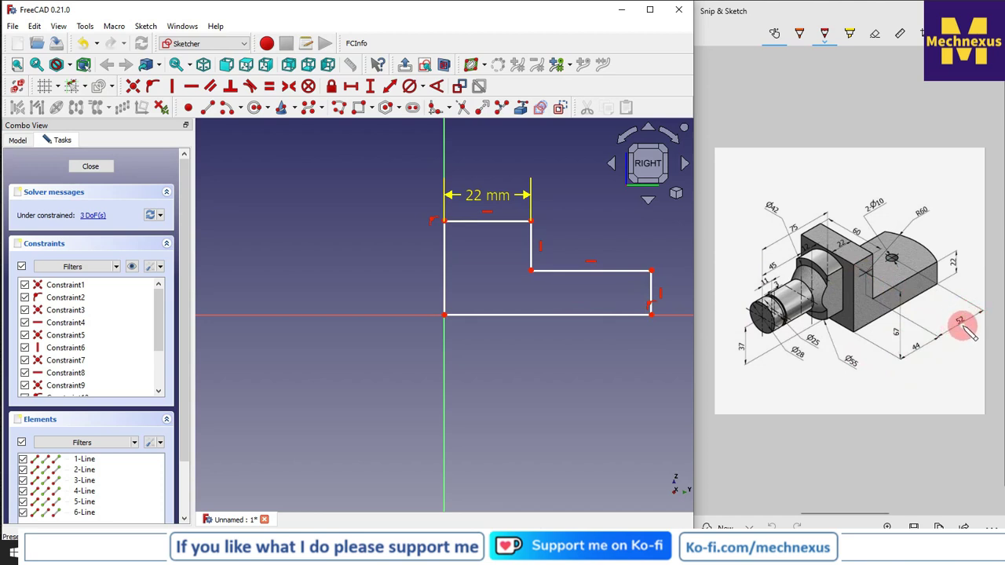
- Constrain the bottom edge's horizontal length to 44+60 mm and place its dimension below the profile
{"action": "scroll", "coordinate": [499, 303], "scroll_direction": "down", "scroll_amount": 1}
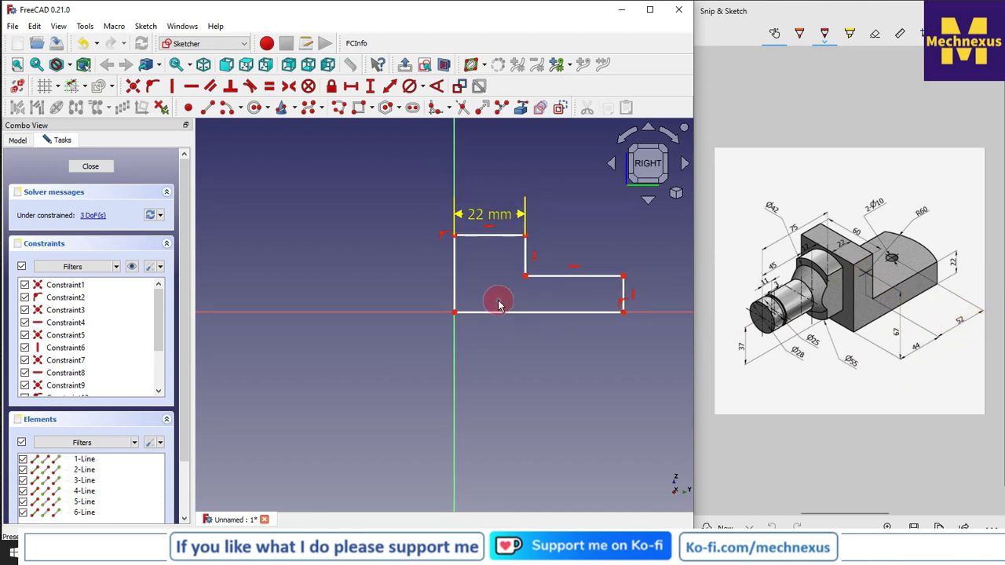
{"action": "scroll", "coordinate": [496, 301], "scroll_direction": "down", "scroll_amount": 1}
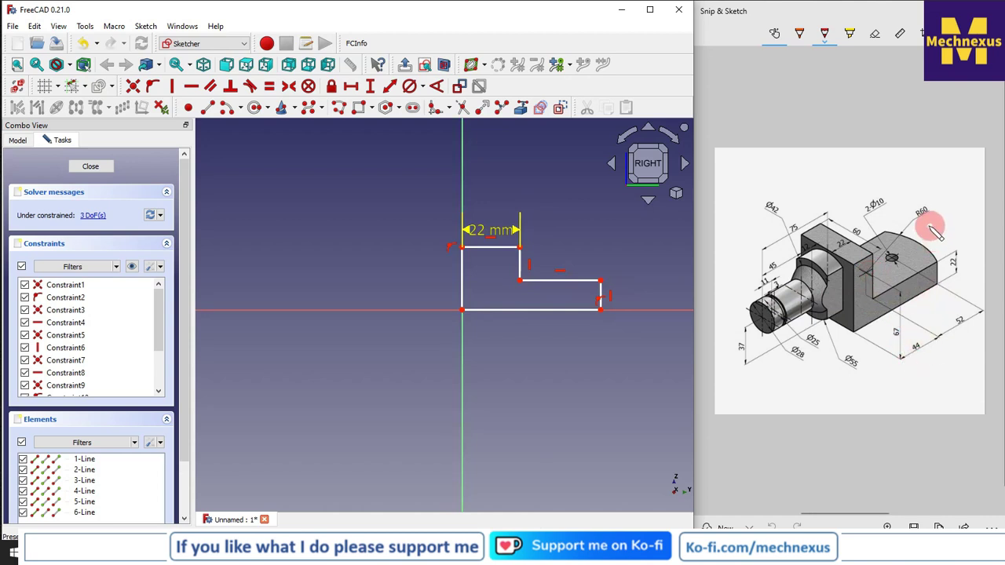
{"action": "left_click", "coordinate": [478, 311]}
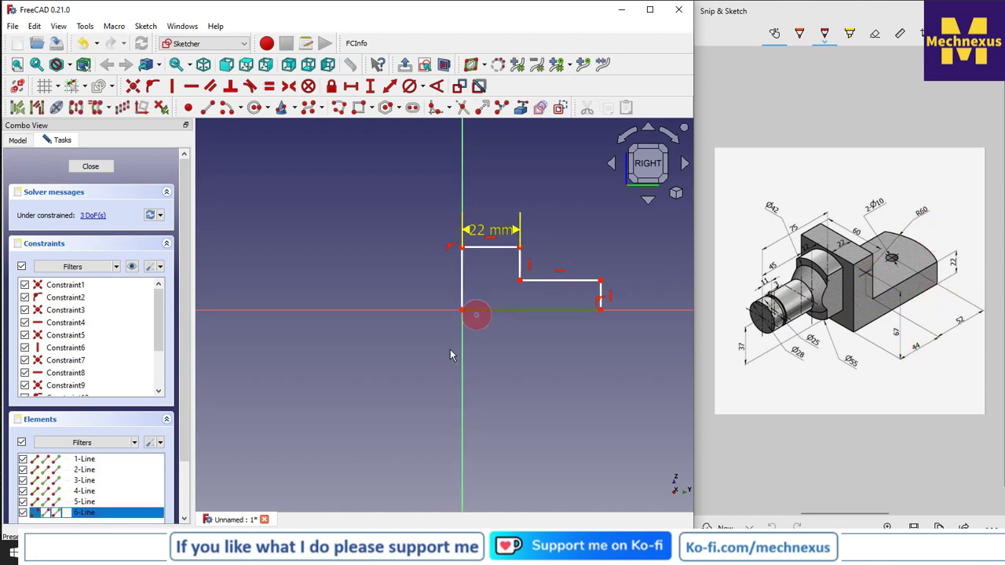
{"action": "left_click", "coordinate": [350, 86]}
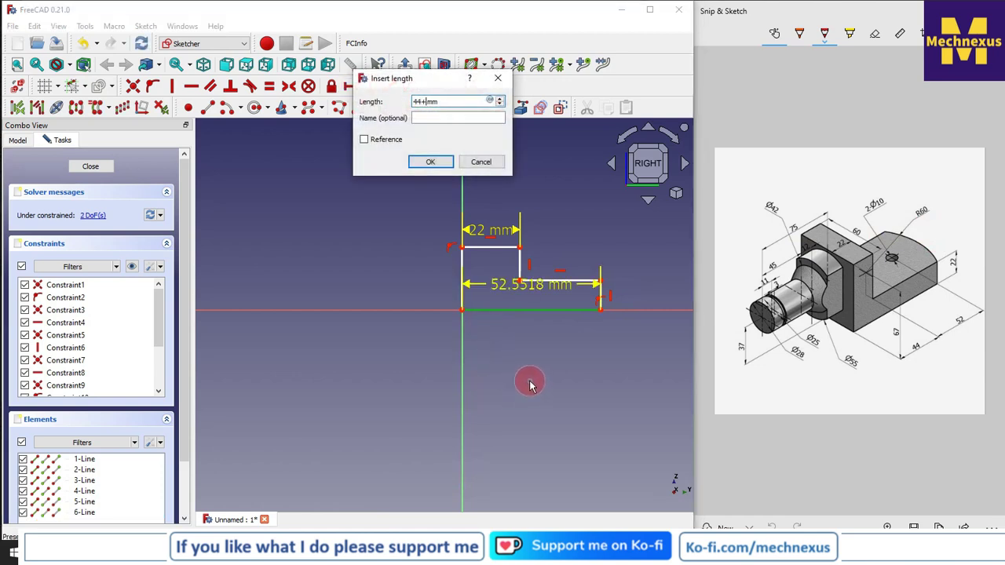
{"action": "type", "text": "44+60"}
{"action": "key", "text": "Return"}
{"action": "scroll", "coordinate": [511, 320], "scroll_direction": "down", "scroll_amount": 3}
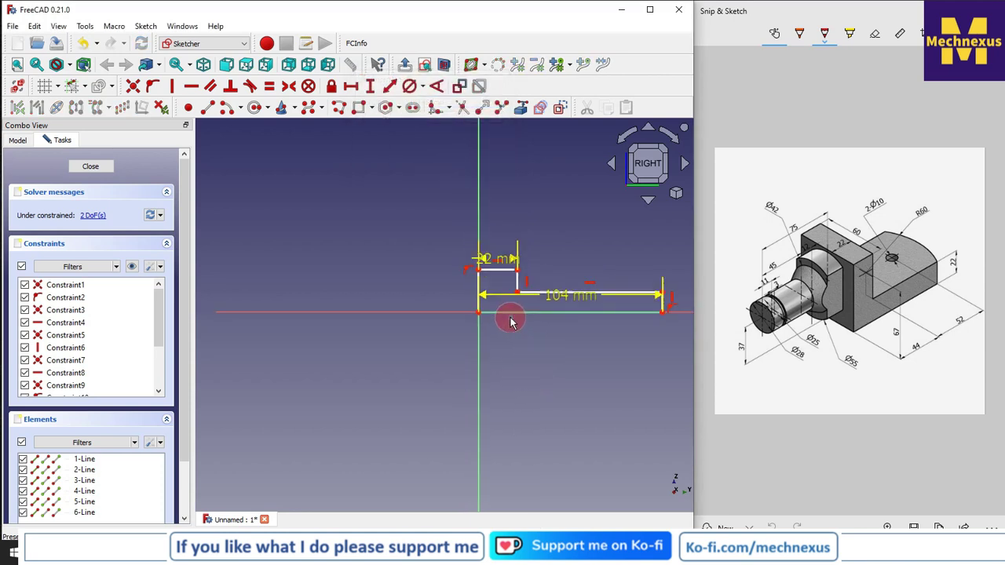
{"action": "left_click_drag", "start_coordinate": [571, 299], "coordinate": [576, 366]}
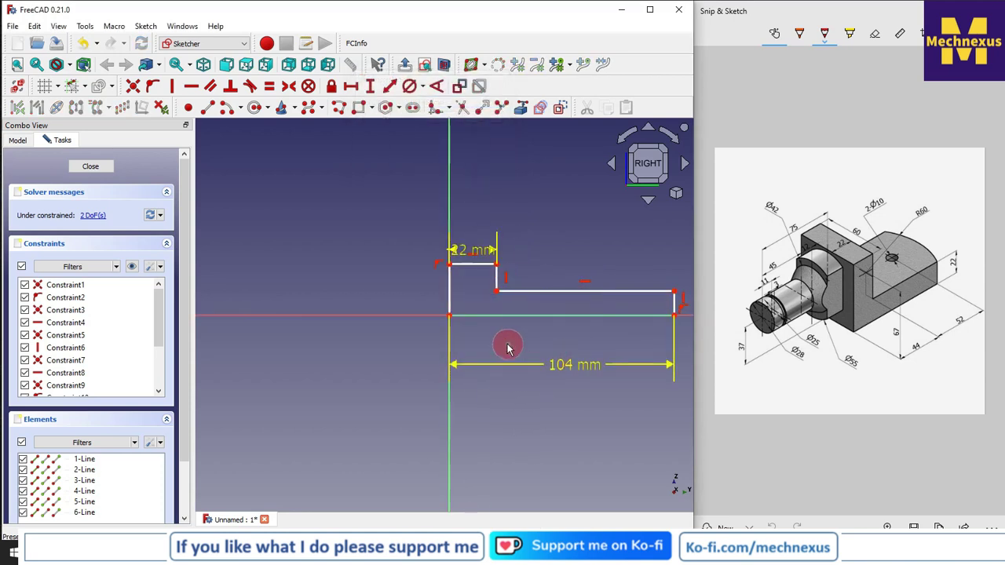
- Constrain the height of the short vertical edge at the far end of the base to 22 mm
{"action": "scroll", "coordinate": [577, 321], "scroll_direction": "up", "scroll_amount": 2}
{"action": "left_click", "coordinate": [635, 307]}
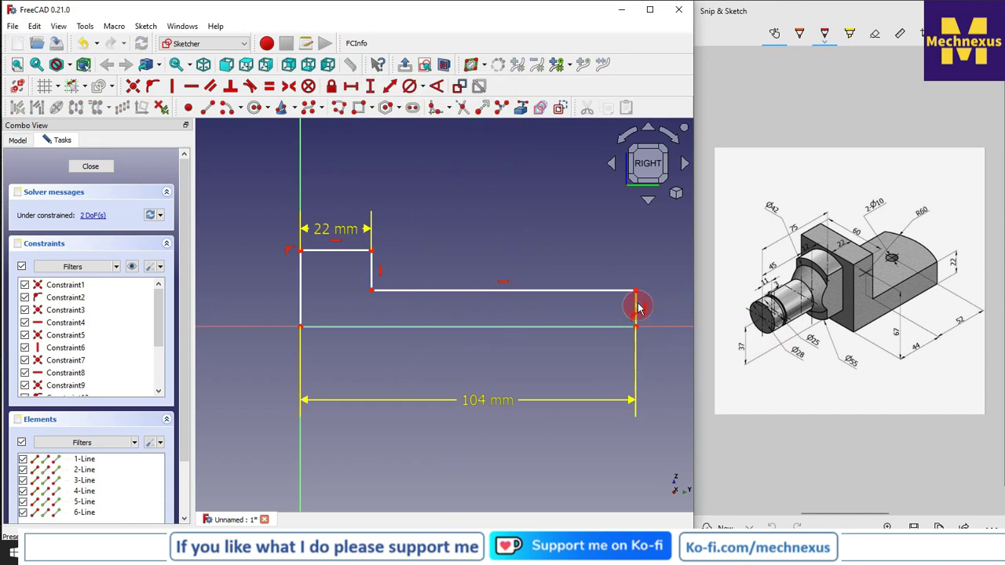
{"action": "left_click", "coordinate": [370, 85]}
{"action": "type", "text": "22"}
{"action": "key", "text": "Return"}
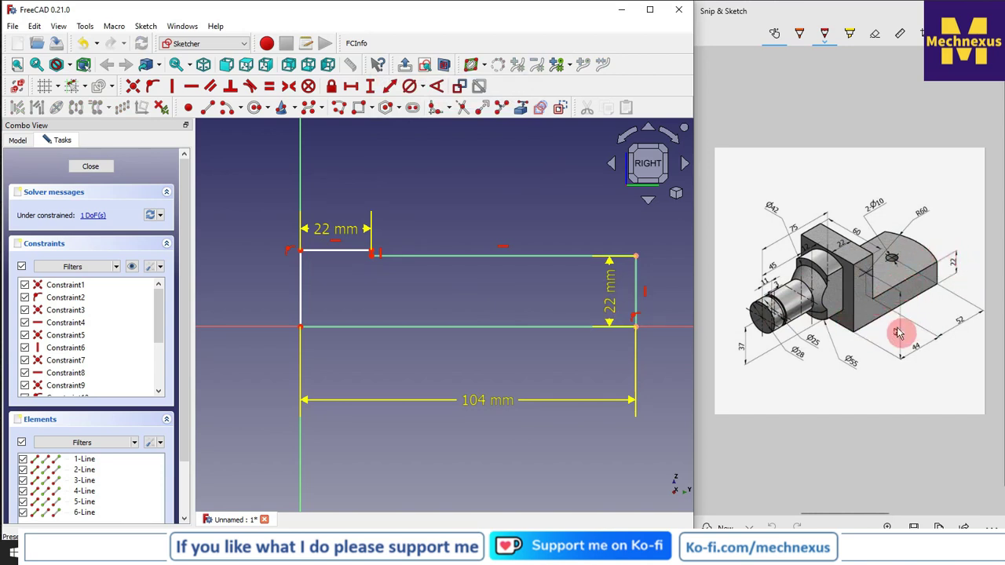
- Constrain the full height of the L profile's vertical edge on the vertical axis to 67 mm
{"action": "left_click", "coordinate": [301, 285]}
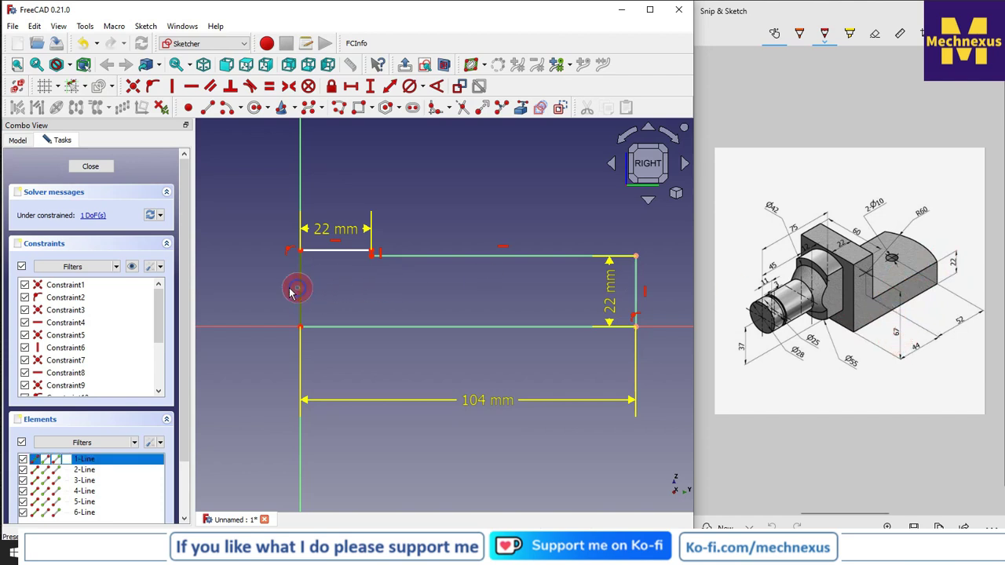
{"action": "left_click", "coordinate": [372, 87]}
{"action": "type", "text": "67"}
{"action": "key", "text": "Return"}
- Rearrange the dimensions around the L profile and close the sketch
{"action": "scroll", "coordinate": [428, 322], "scroll_direction": "down", "scroll_amount": 4}
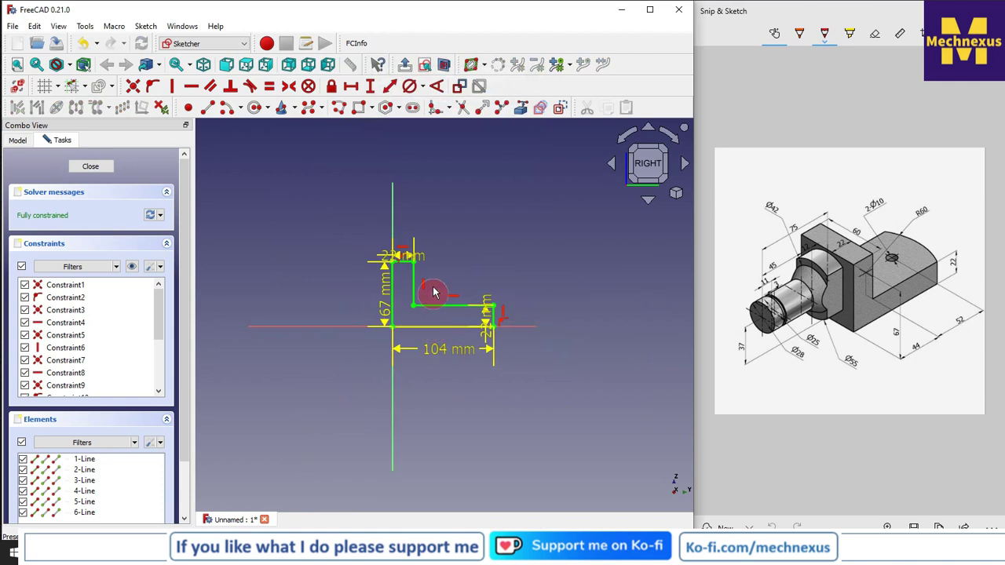
{"action": "scroll", "coordinate": [433, 283], "scroll_direction": "up", "scroll_amount": 1}
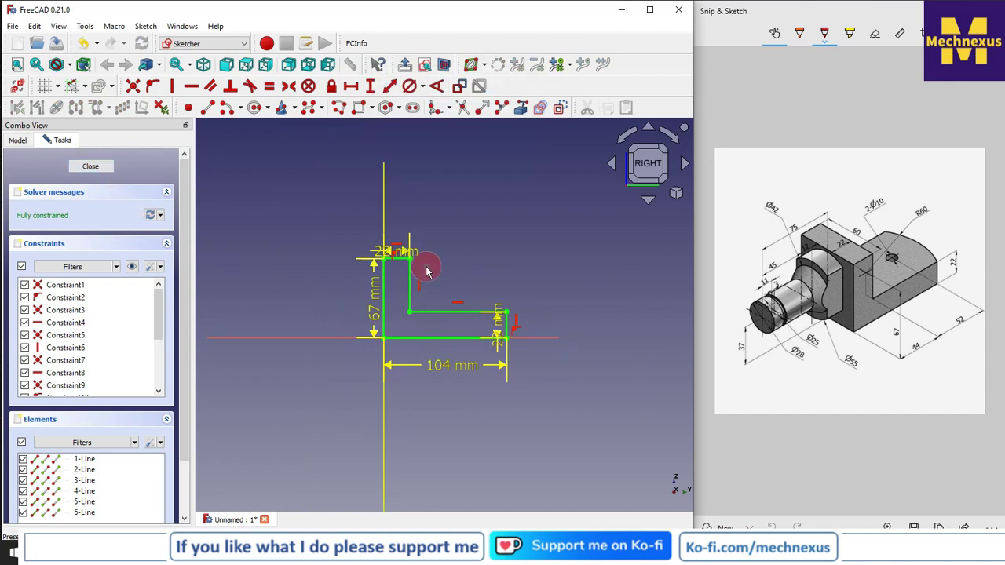
{"action": "mouse_move", "coordinate": [408, 261]}
{"action": "left_mouse_down"}
{"action": "mouse_move", "coordinate": [404, 251]}
{"action": "mouse_move", "coordinate": [333, 239]}
{"action": "left_mouse_up"}
{"action": "mouse_move", "coordinate": [375, 309]}
{"action": "left_mouse_down"}
{"action": "mouse_move", "coordinate": [335, 397]}
{"action": "mouse_move", "coordinate": [348, 377]}
{"action": "left_mouse_up"}
{"action": "mouse_move", "coordinate": [320, 246]}
{"action": "left_mouse_down"}
{"action": "mouse_move", "coordinate": [319, 202]}
{"action": "mouse_move", "coordinate": [401, 202]}
{"action": "left_mouse_up"}
{"action": "left_click", "coordinate": [89, 168]}
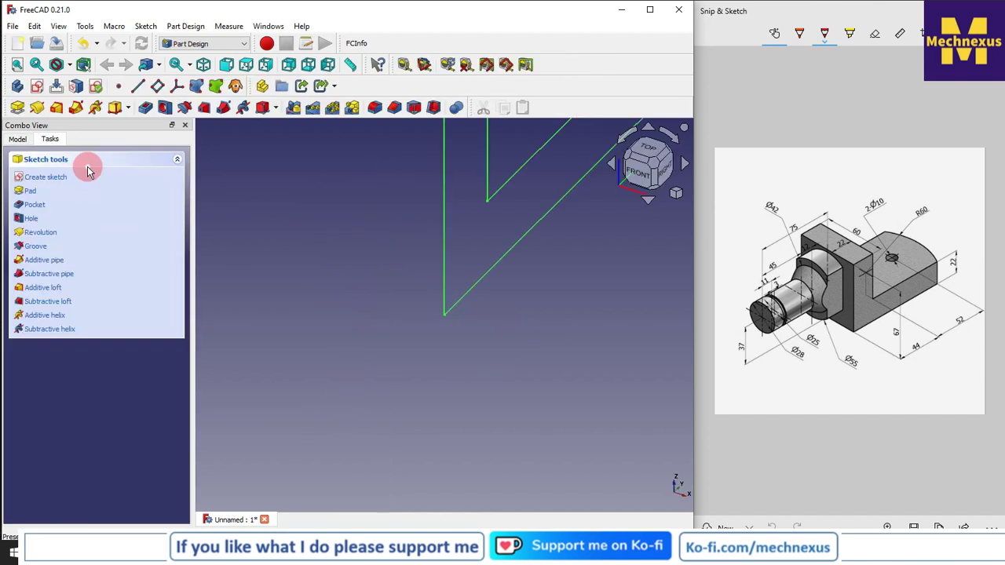
- Pad the L-profile sketch to a length of 60 mm, symmetric to its sketch plane
{"action": "left_click_drag", "start_coordinate": [621, 388], "coordinate": [628, 277]}
{"action": "left_click", "coordinate": [676, 194]}
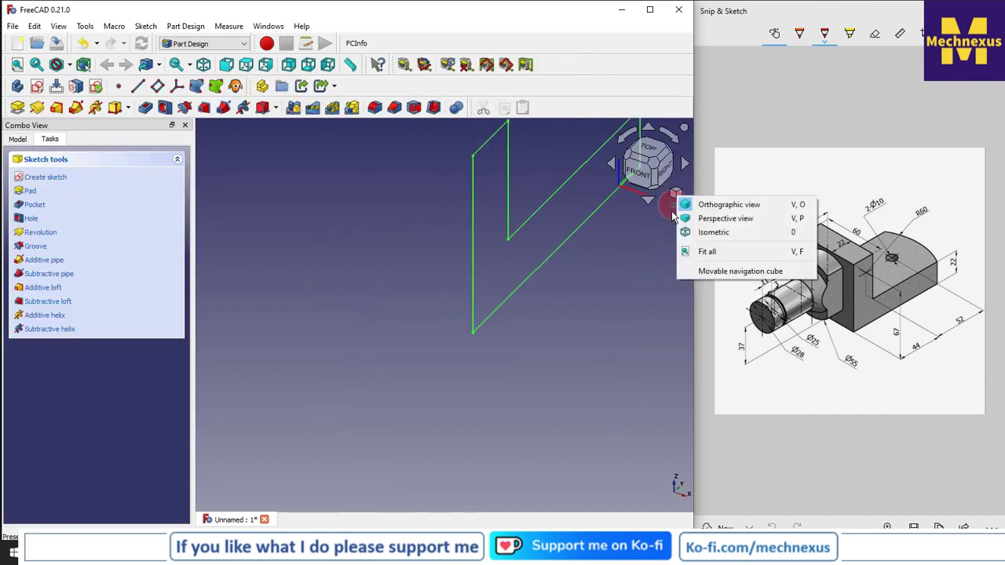
{"action": "left_click", "coordinate": [696, 231]}
{"action": "scroll", "coordinate": [400, 369], "scroll_direction": "down", "scroll_amount": 2}
{"action": "scroll", "coordinate": [471, 330], "scroll_direction": "up", "scroll_amount": 2}
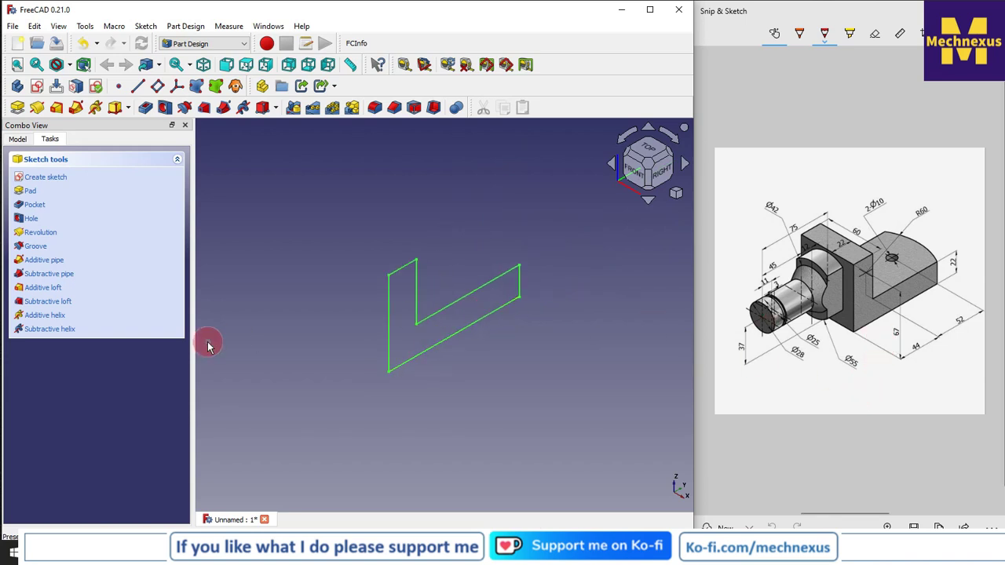
{"action": "left_click", "coordinate": [17, 139]}
{"action": "left_click", "coordinate": [64, 205]}
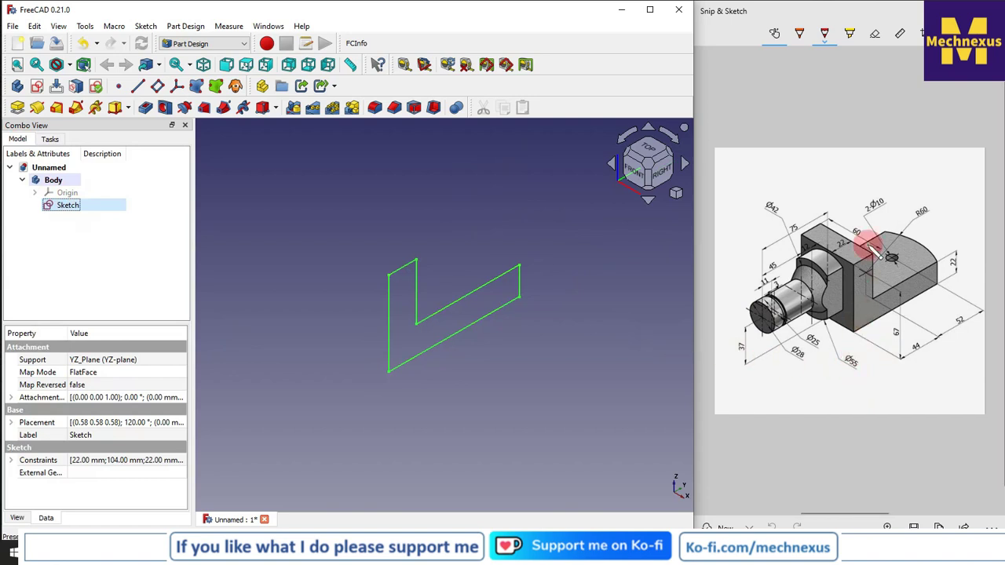
{"action": "left_click", "coordinate": [17, 108]}
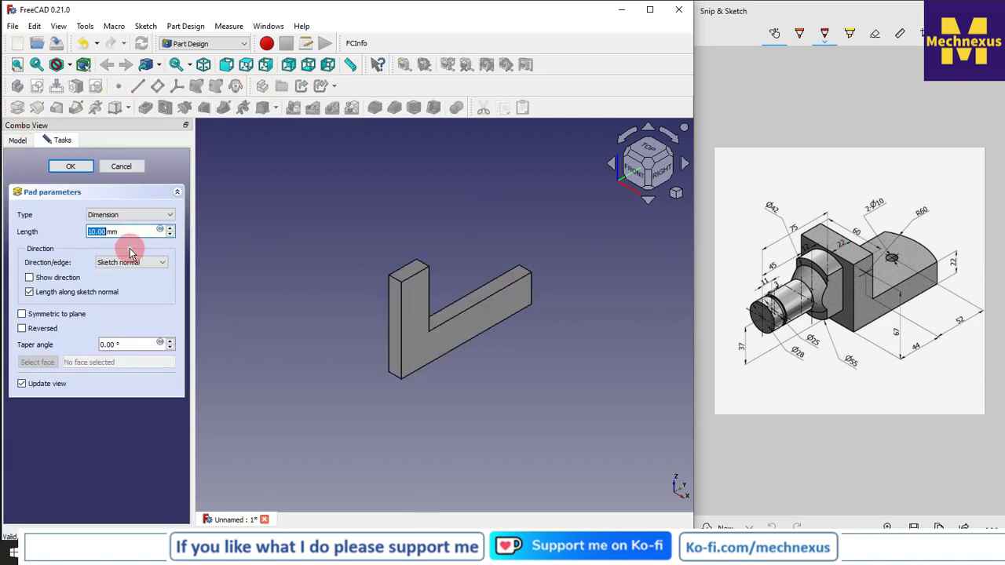
{"action": "left_click", "coordinate": [240, 254]}
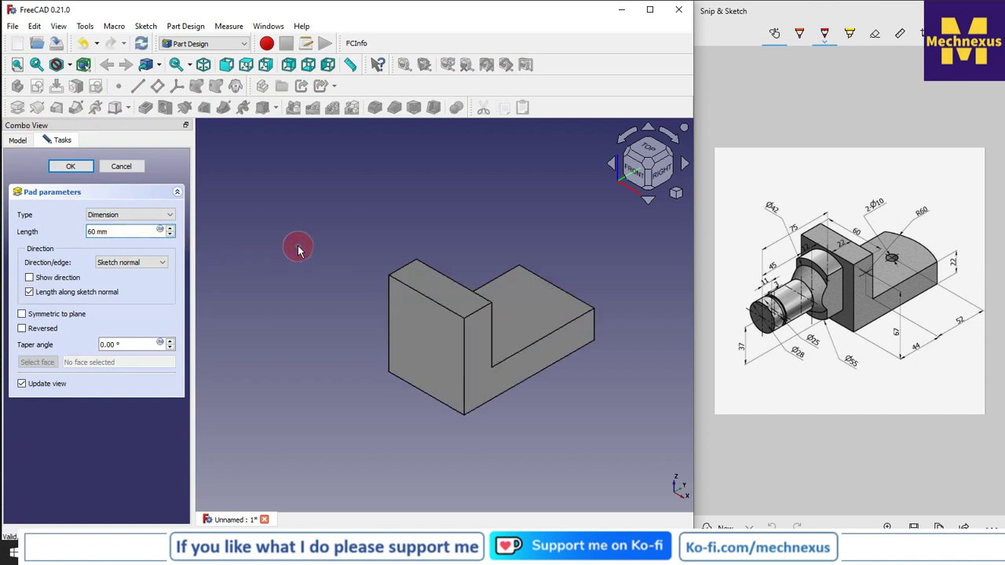
{"action": "left_click", "coordinate": [128, 216]}
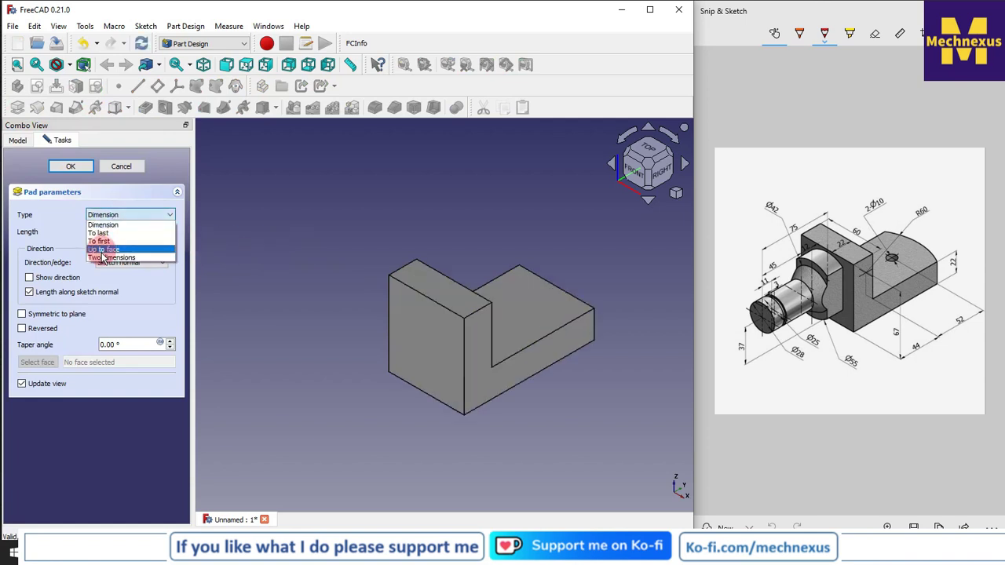
{"action": "left_click", "coordinate": [22, 314]}
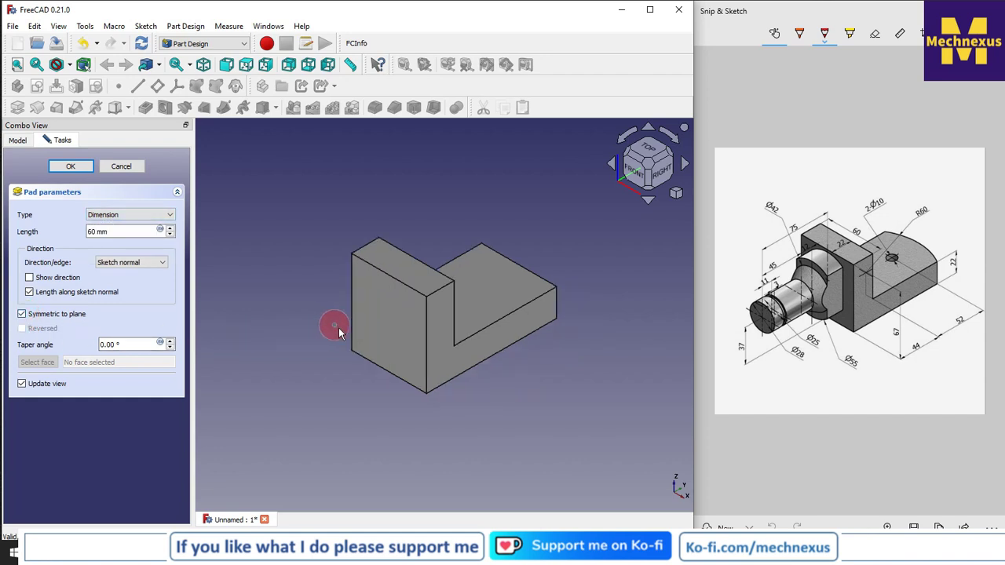
{"action": "left_click", "coordinate": [70, 168]}
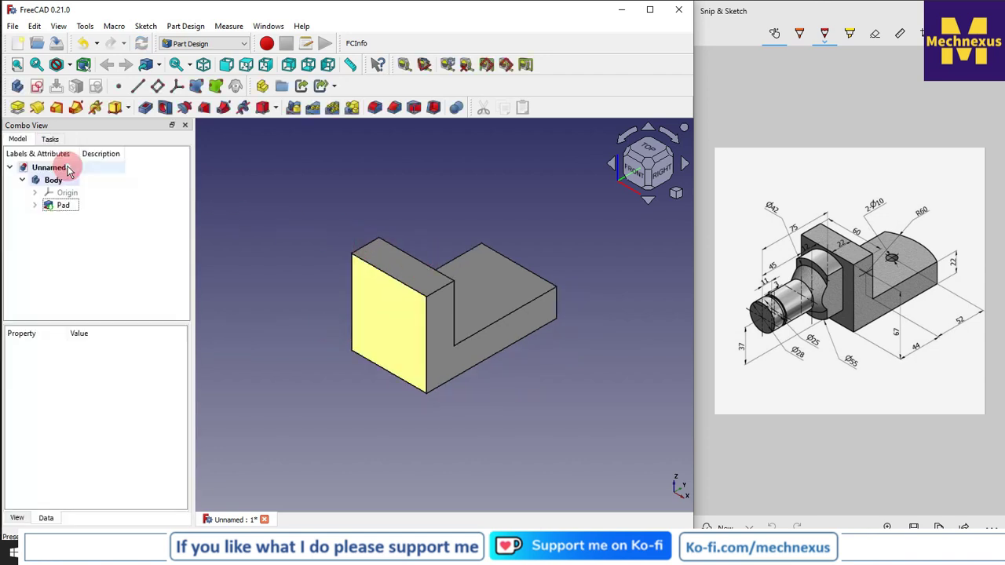
- Start a new sketch on the upper face of the low base and orient the view squarely from the top
{"action": "scroll", "coordinate": [489, 267], "scroll_direction": "up", "scroll_amount": 1}
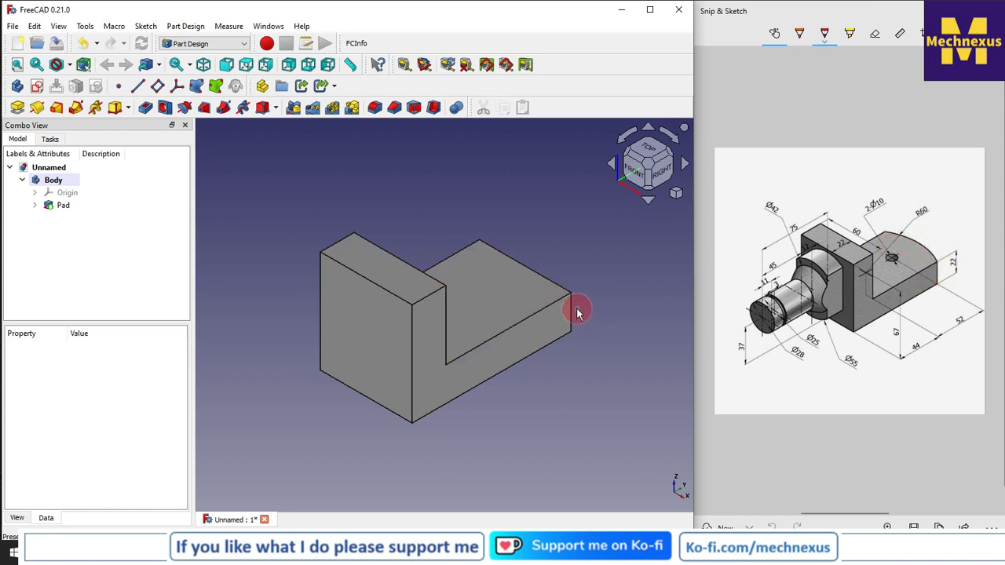
{"action": "left_click", "coordinate": [477, 290]}
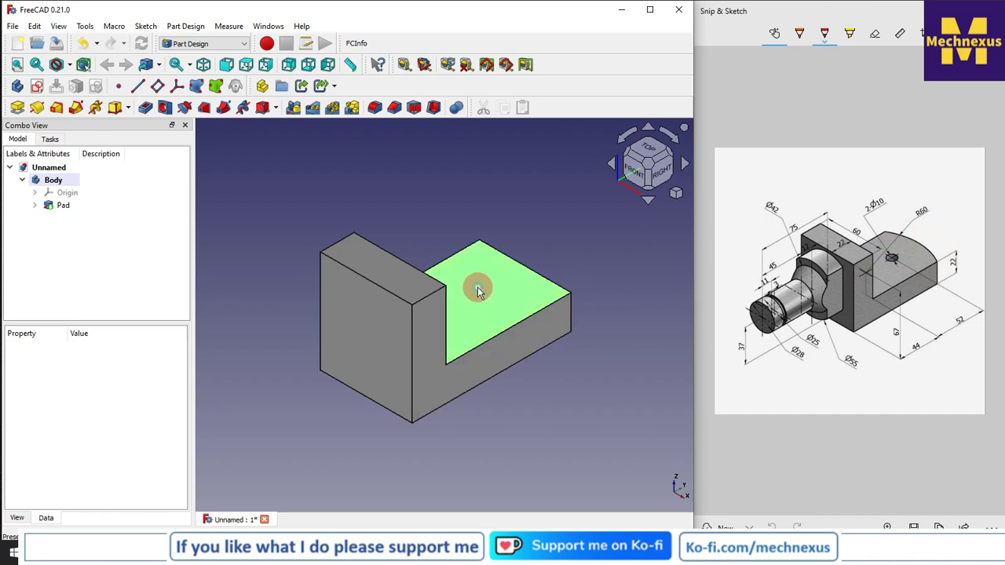
{"action": "left_click", "coordinate": [37, 87]}
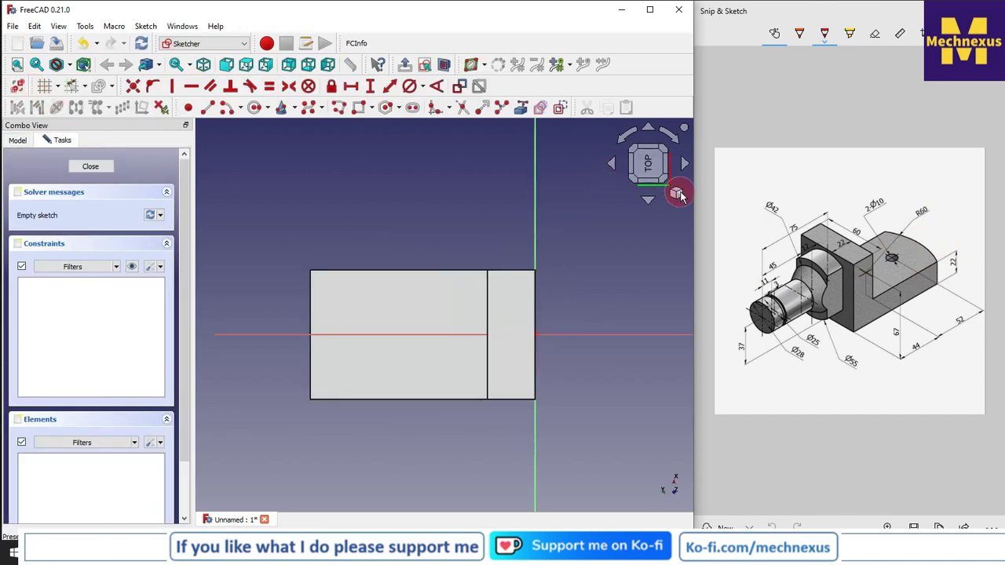
{"action": "left_click", "coordinate": [677, 193]}
{"action": "left_click", "coordinate": [708, 228]}
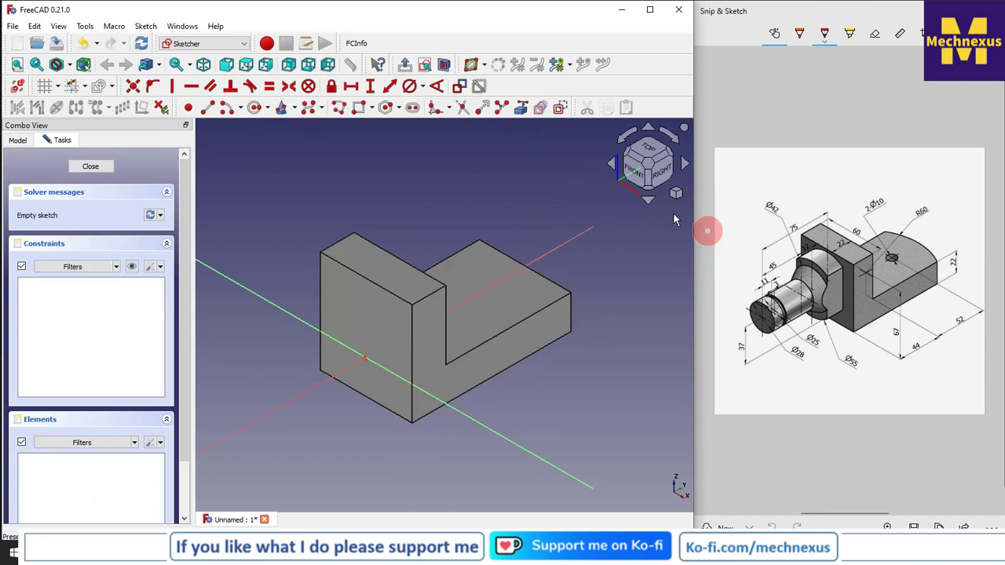
{"action": "left_click", "coordinate": [648, 154]}
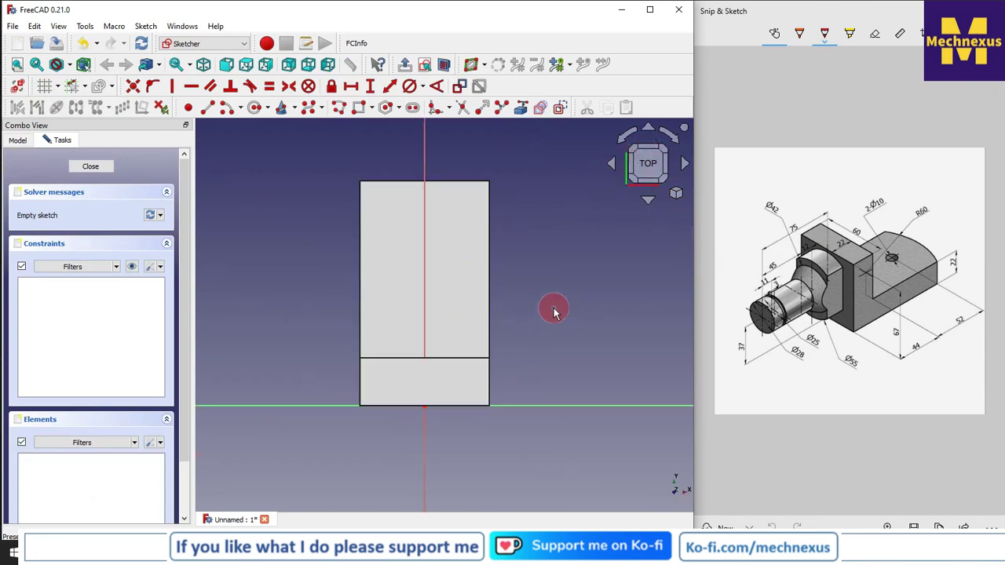
- Draw a three-point arc spanning the base's two long side edges, bulging toward its far end
{"action": "left_click", "coordinate": [240, 111]}
{"action": "left_click", "coordinate": [271, 139]}
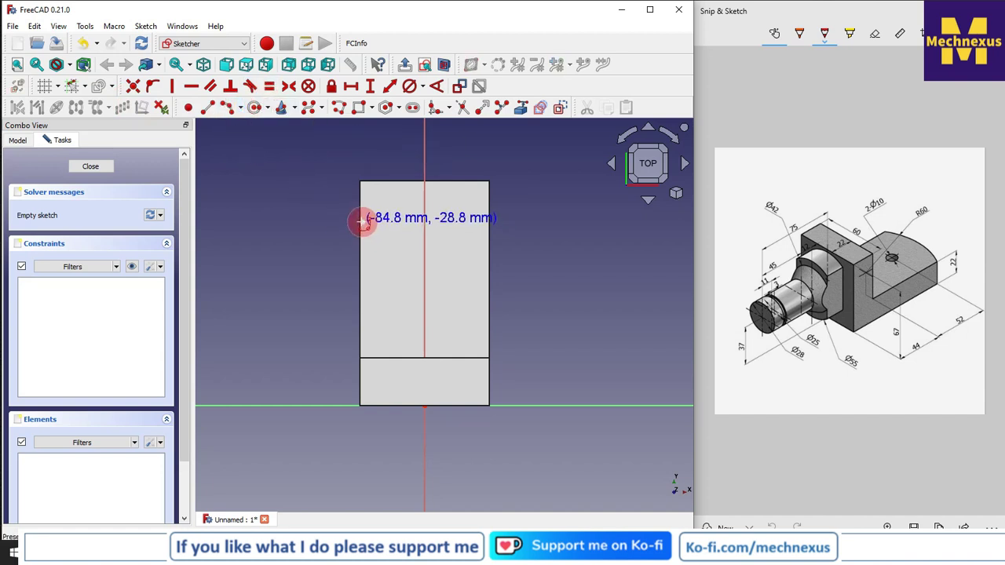
{"action": "left_click", "coordinate": [361, 224]}
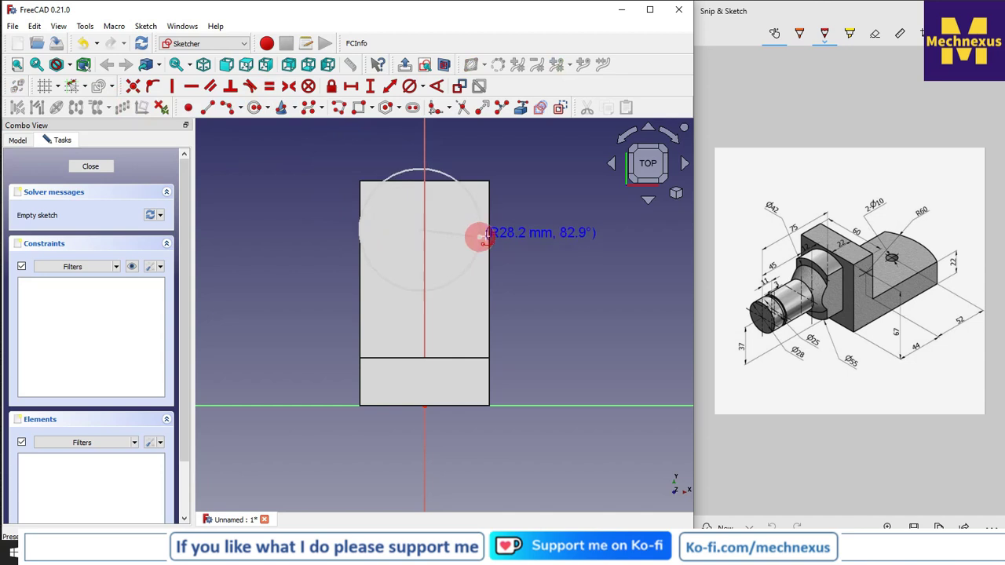
{"action": "left_click", "coordinate": [489, 233]}
{"action": "left_click", "coordinate": [438, 193]}
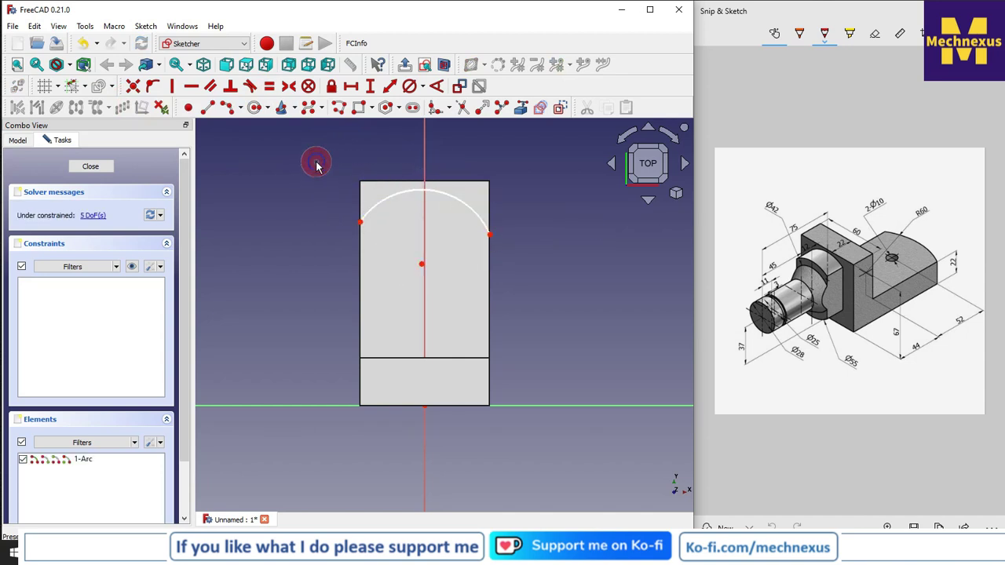
- Reference the base's far end edge as external geometry and make the arc tangent to it
{"action": "left_click", "coordinate": [522, 108]}
{"action": "left_click", "coordinate": [461, 181]}
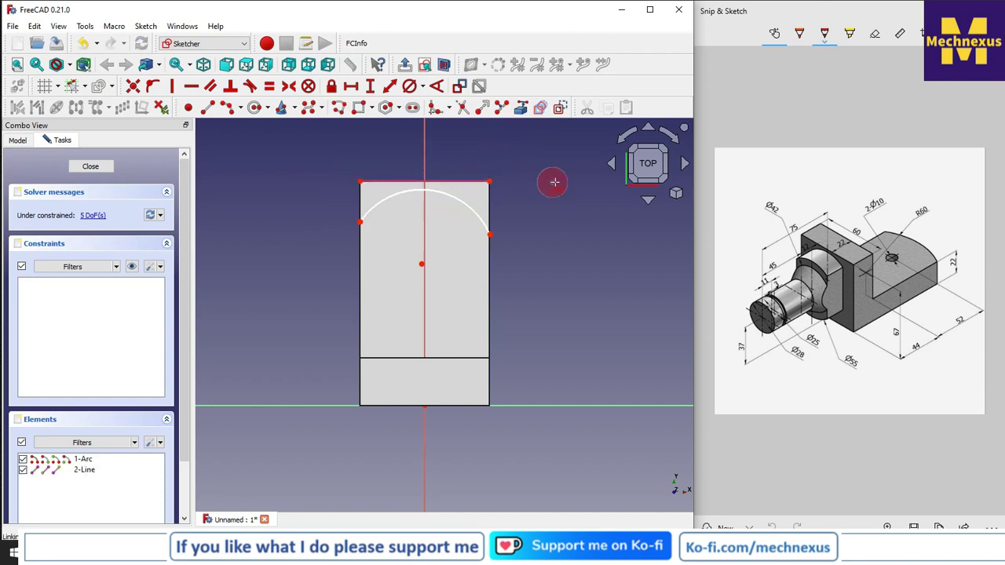
{"action": "left_click", "coordinate": [460, 196]}
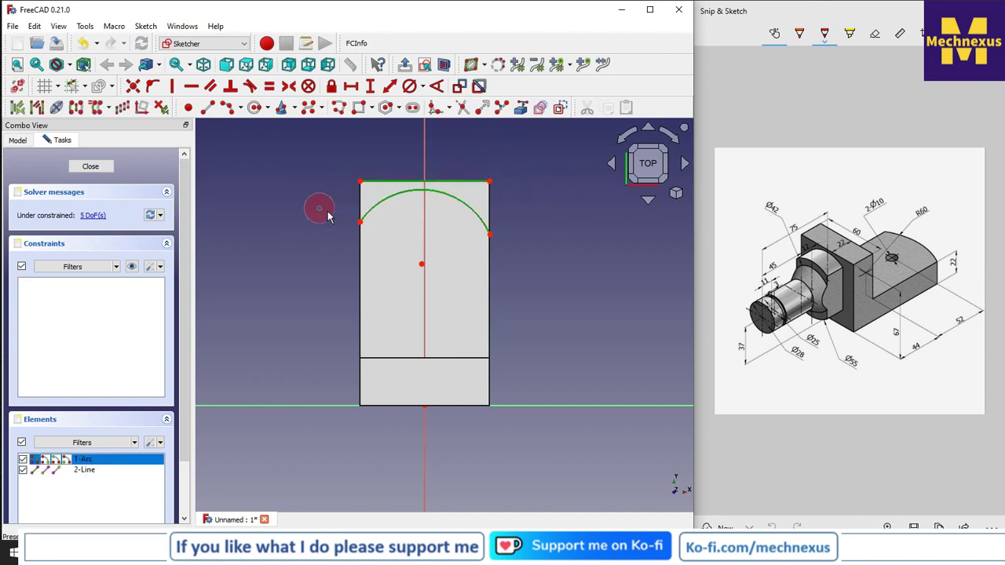
{"action": "left_click", "coordinate": [250, 87]}
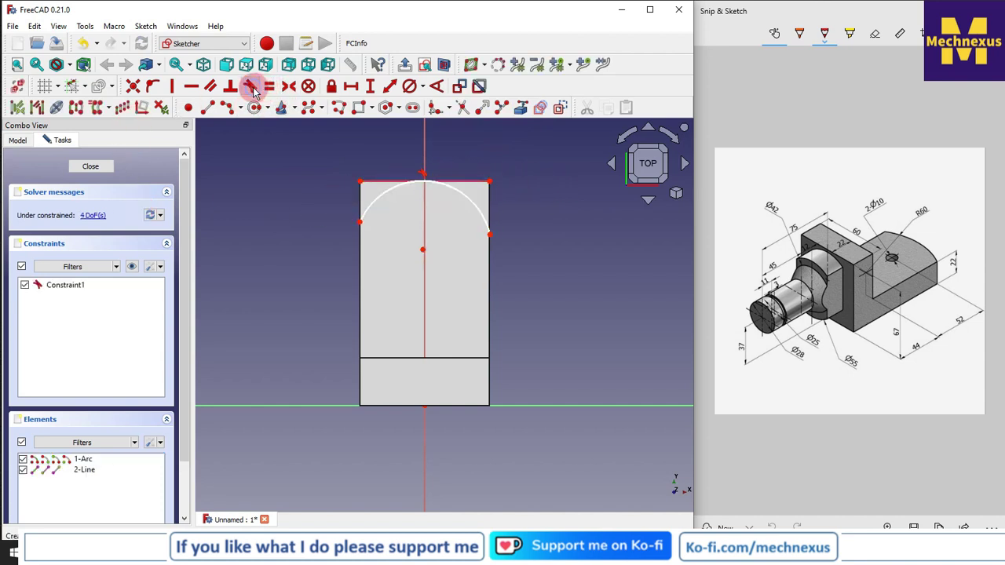
- Try a vertical constraint between the sketch origin and the arc's centre, and undo it
{"action": "scroll", "coordinate": [366, 217], "scroll_direction": "up", "scroll_amount": 2}
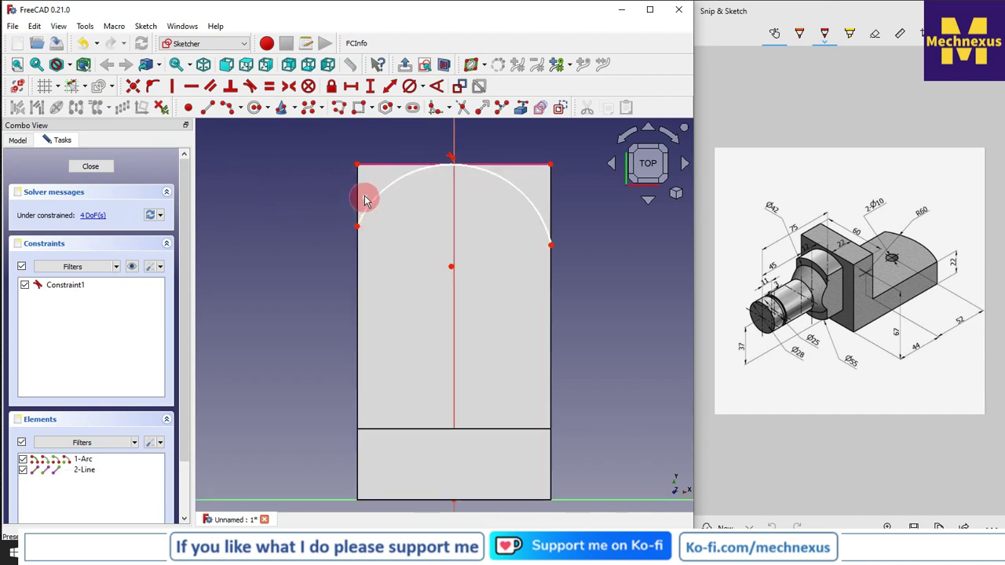
{"action": "scroll", "coordinate": [366, 196], "scroll_direction": "down", "scroll_amount": 1}
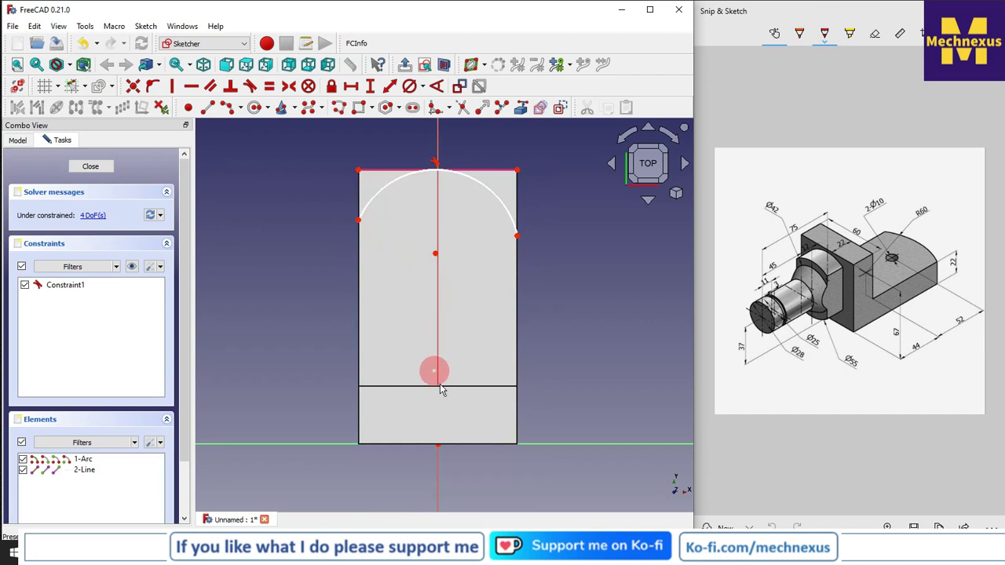
{"action": "left_click", "coordinate": [438, 445]}
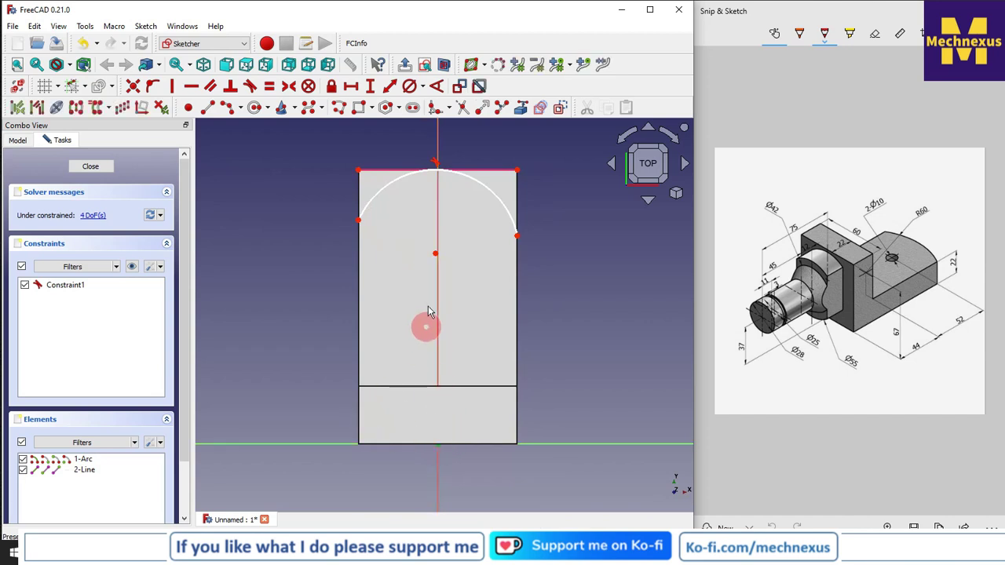
{"action": "left_click", "coordinate": [436, 256]}
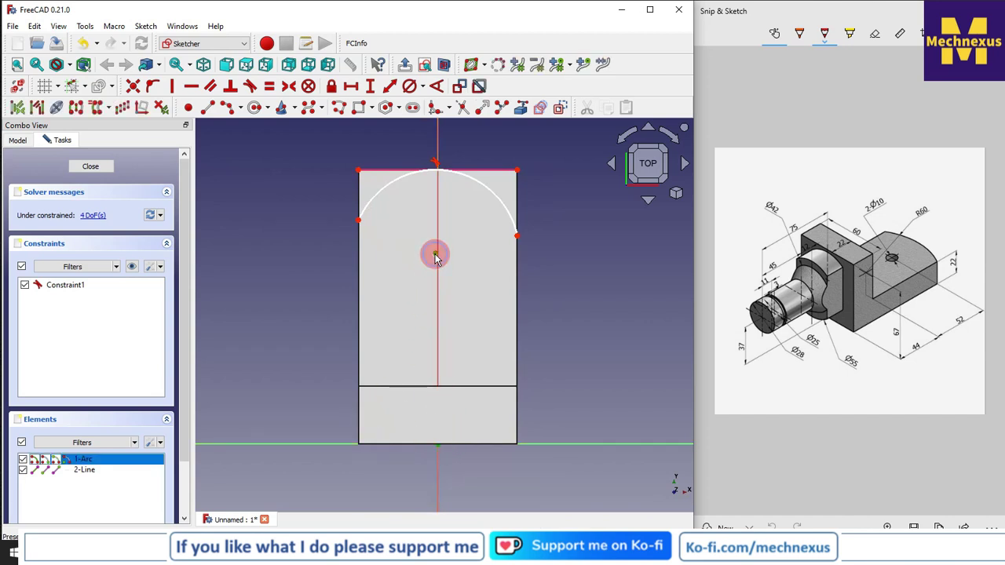
{"action": "left_click", "coordinate": [175, 90]}
{"action": "left_click", "coordinate": [536, 244]}
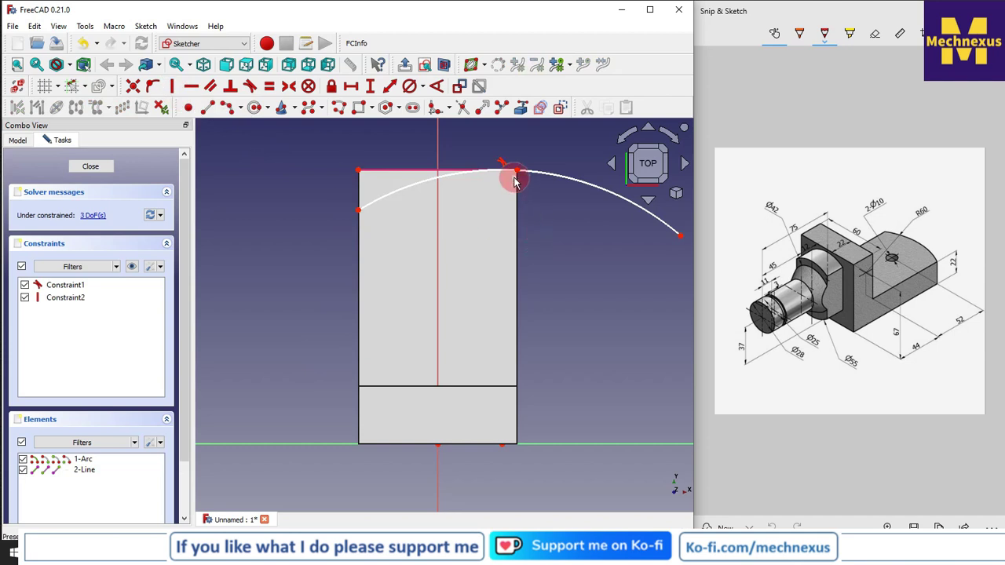
{"action": "key", "text": "ctrl+z"}
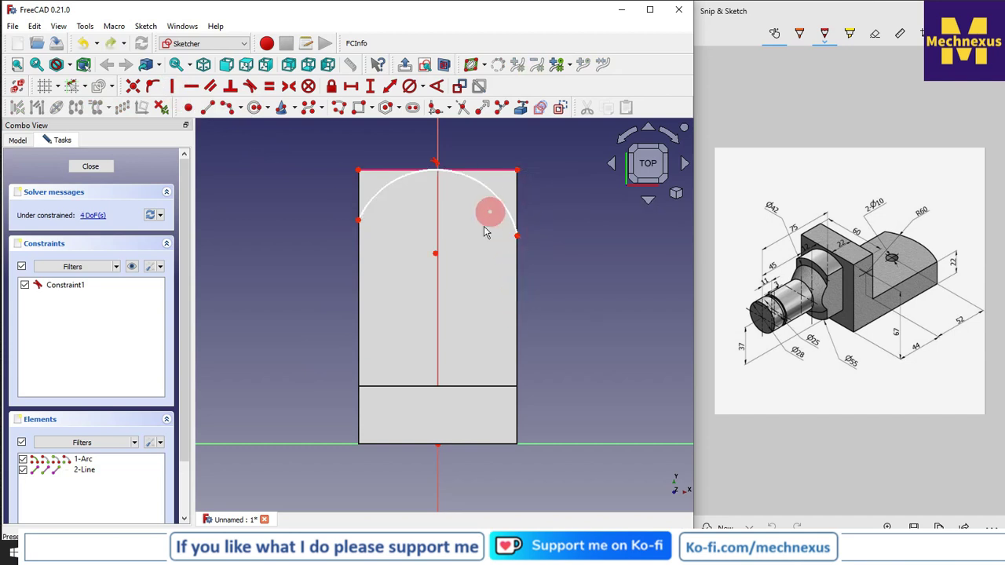
- Switch the display to wireframe and apply a horizontal constraint between the sketch origin and the arc's centre
{"action": "left_click", "coordinate": [69, 66]}
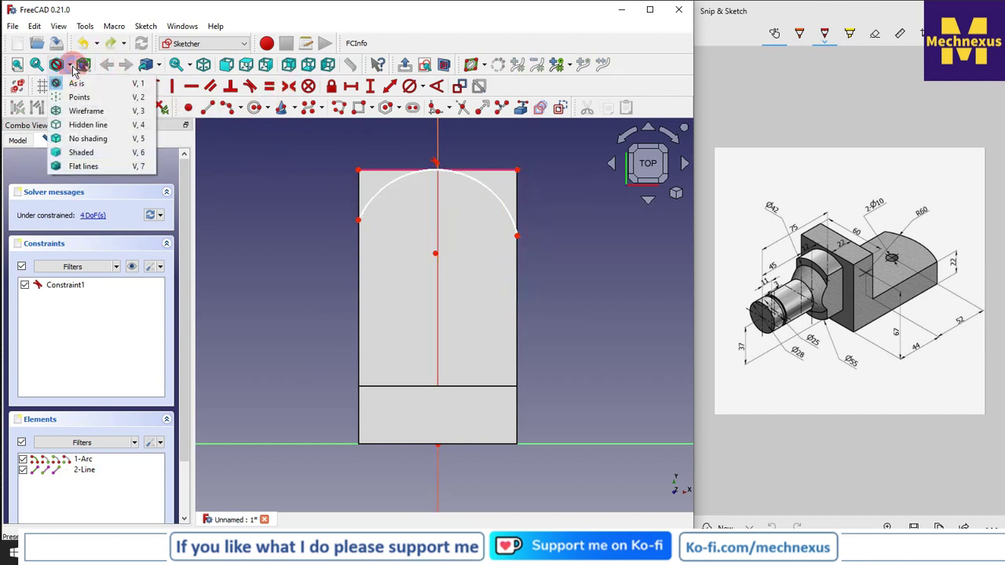
{"action": "left_click", "coordinate": [75, 107]}
{"action": "left_click", "coordinate": [437, 445]}
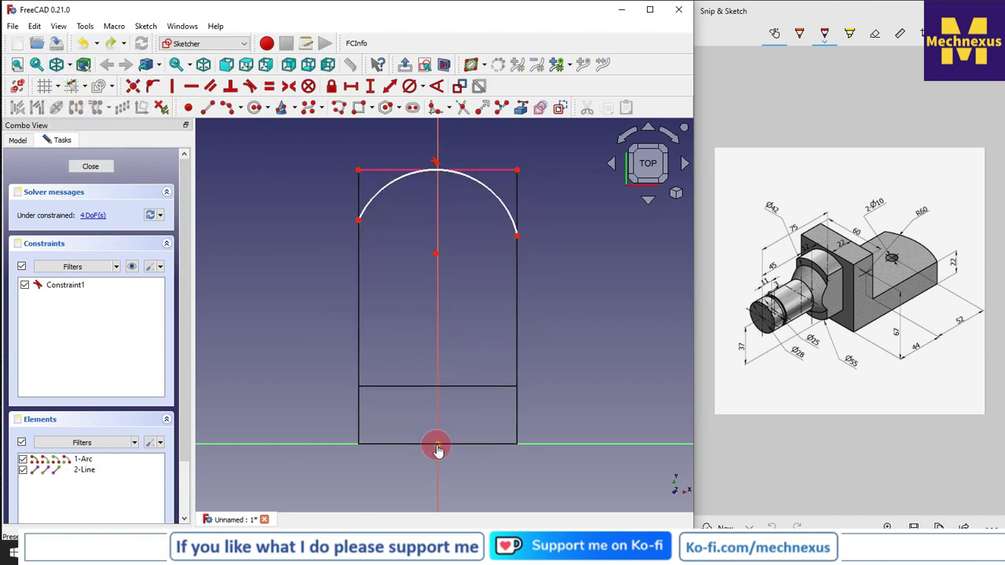
{"action": "left_click", "coordinate": [436, 255]}
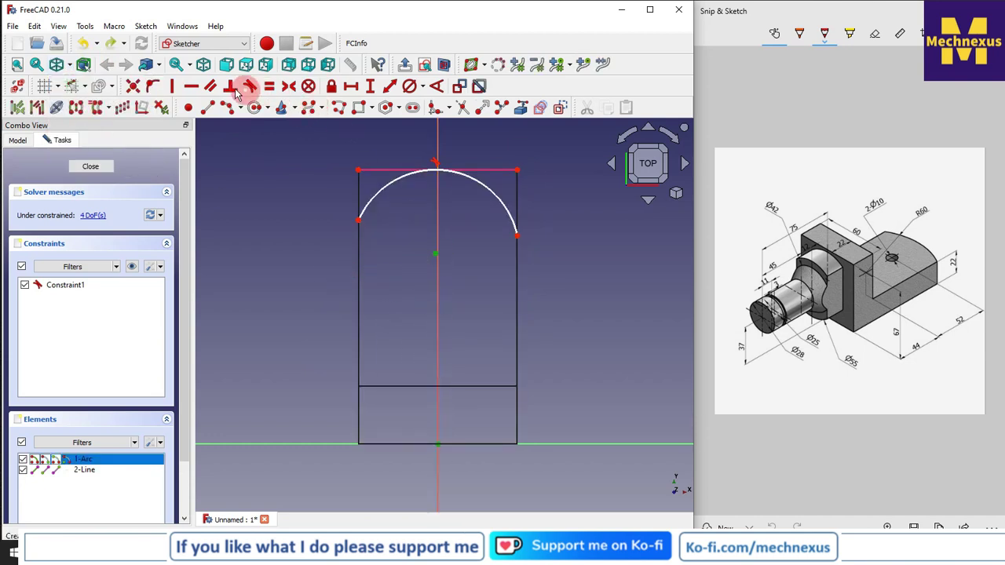
{"action": "left_click", "coordinate": [193, 92]}
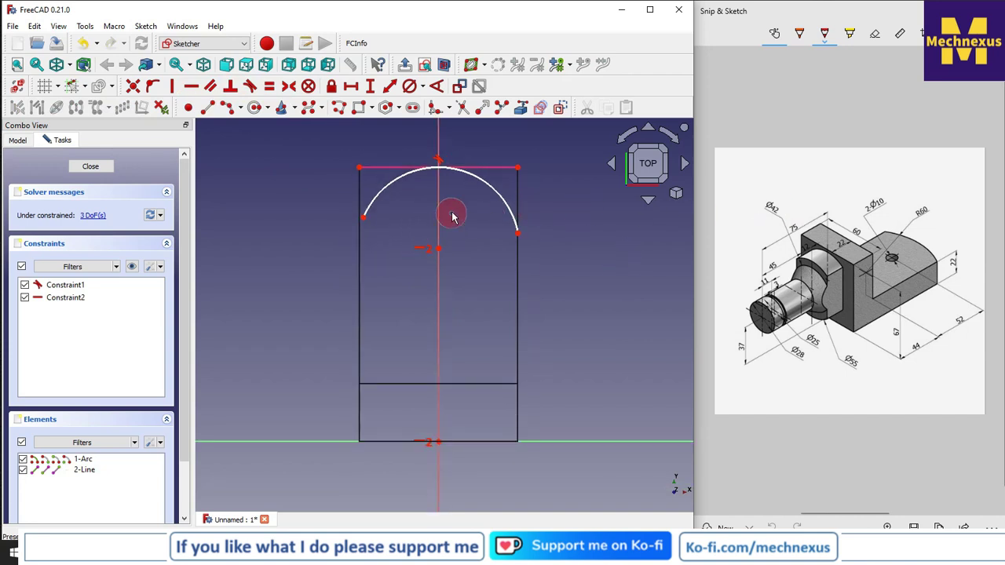
- Constrain the arc's radius to 60 mm
{"action": "left_click", "coordinate": [479, 180]}
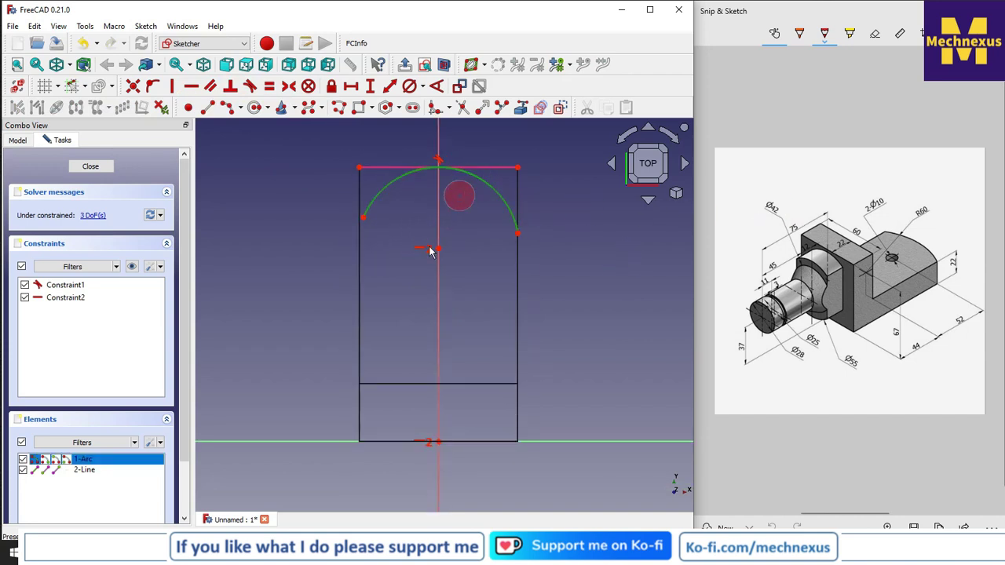
{"action": "left_click", "coordinate": [424, 86]}
{"action": "left_click", "coordinate": [433, 93]}
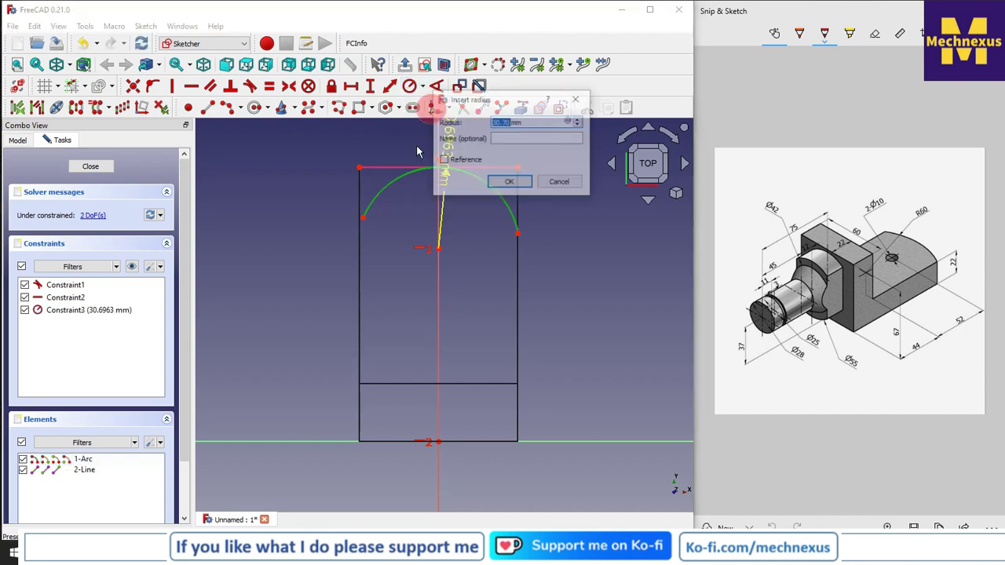
{"action": "type", "text": "60"}
{"action": "key", "text": "Return"}
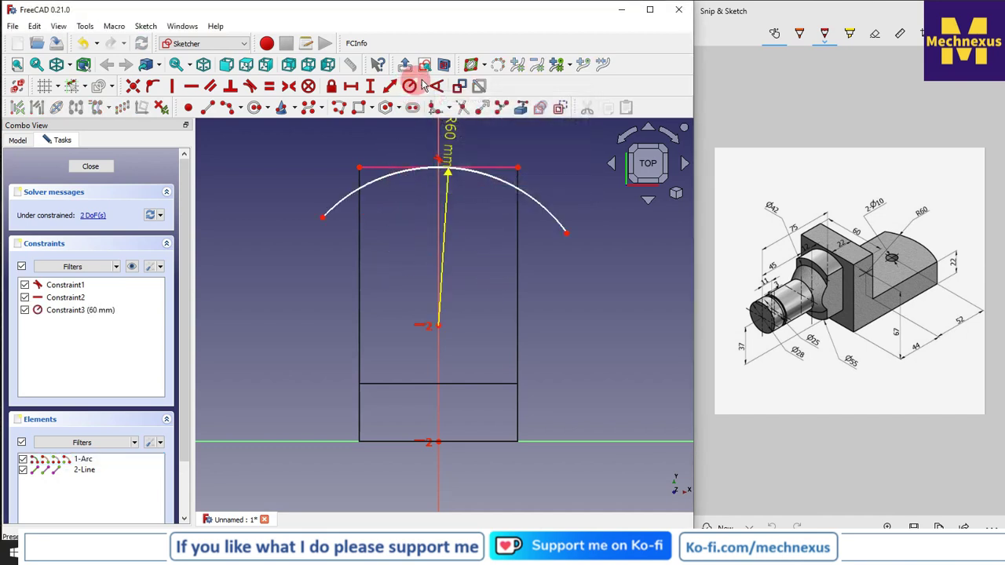
- Reference the base's two long side edges as external geometry and constrain the arc's left endpoint onto the left edge
{"action": "left_click", "coordinate": [523, 110]}
{"action": "left_click", "coordinate": [516, 212]}
{"action": "left_click", "coordinate": [360, 243]}
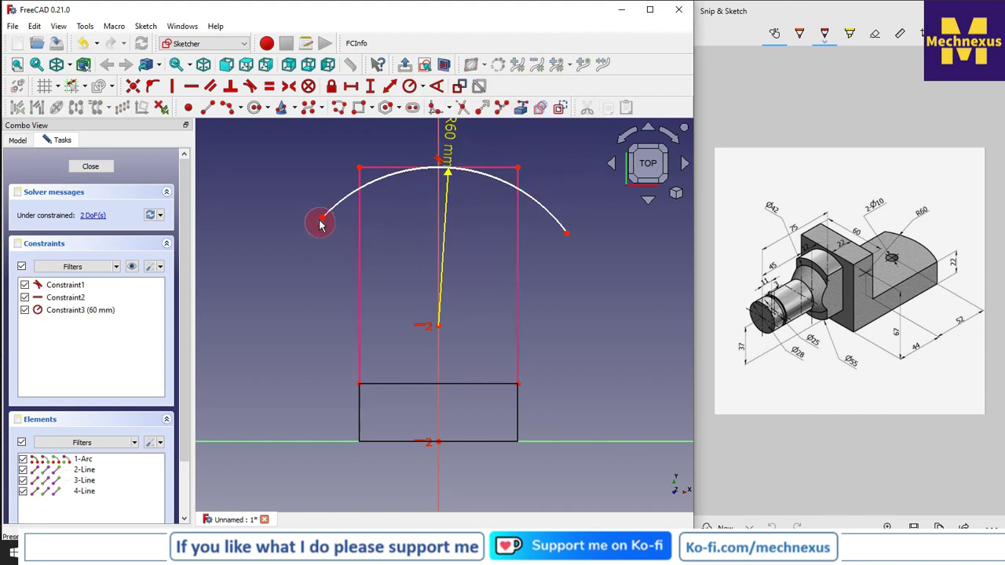
{"action": "left_click", "coordinate": [322, 218]}
{"action": "left_click", "coordinate": [360, 213]}
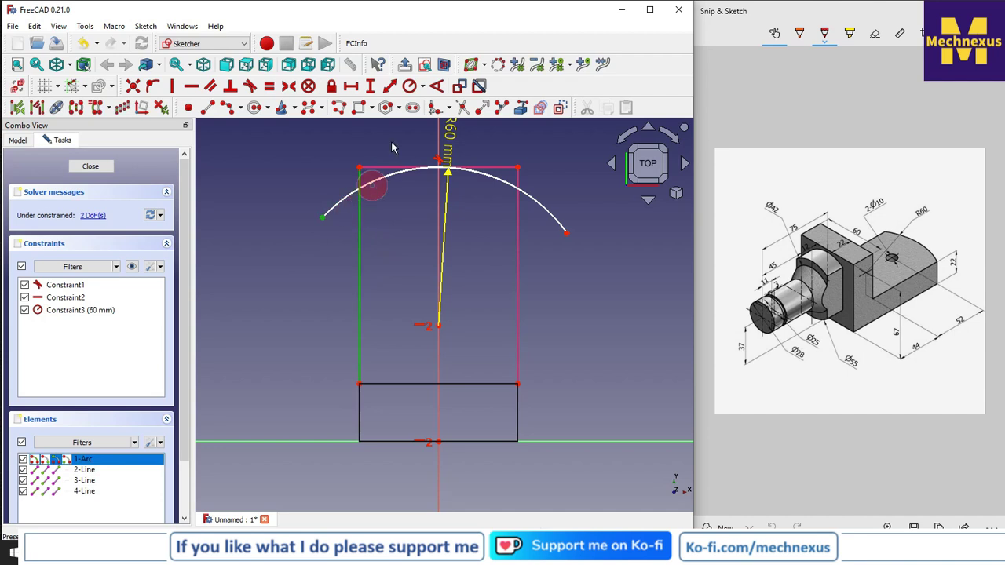
{"action": "left_click", "coordinate": [152, 86]}
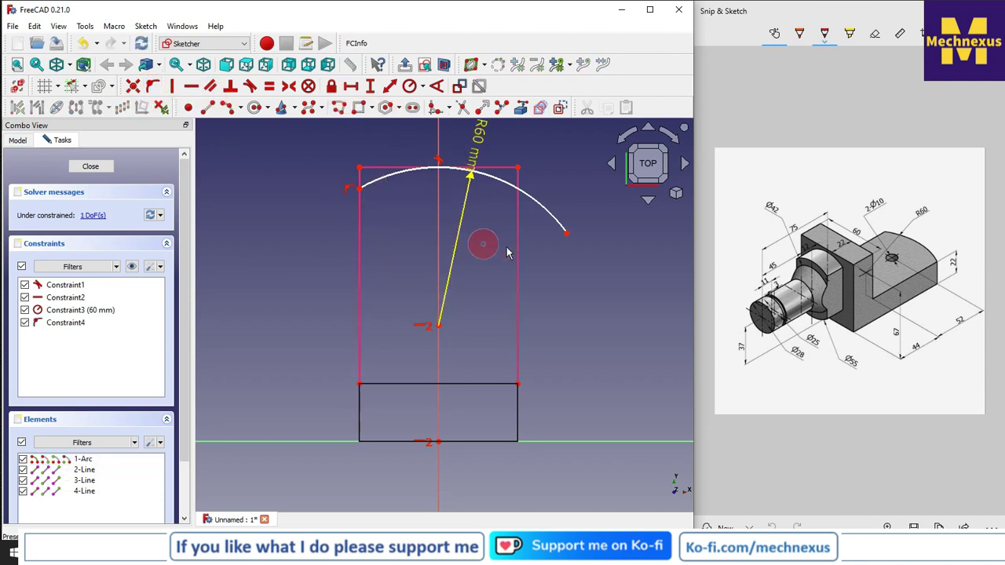
- Constrain the arc's right endpoint onto the base's right edge reference line
{"action": "left_click", "coordinate": [567, 235]}
{"action": "left_click", "coordinate": [519, 236]}
{"action": "left_click", "coordinate": [153, 88]}
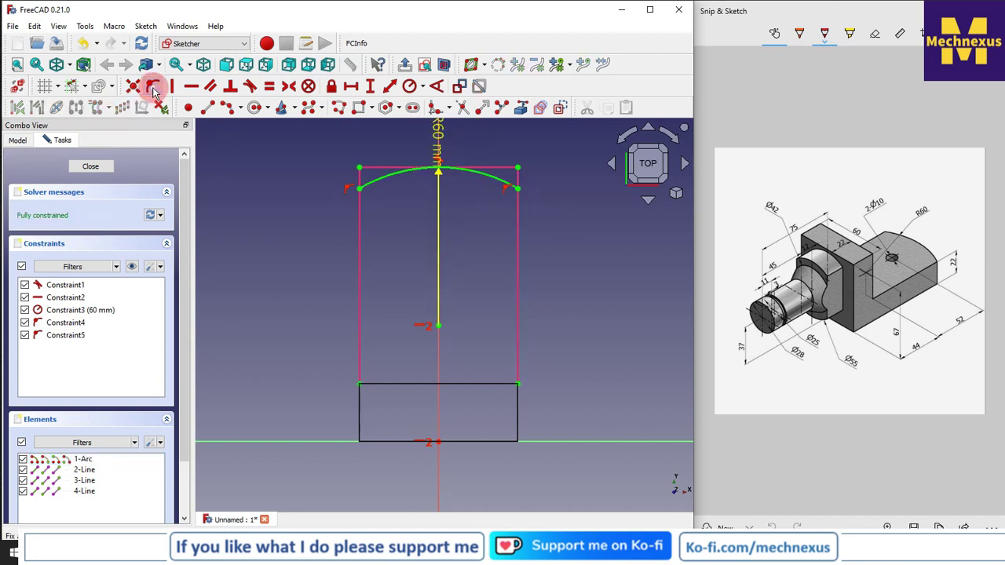
- Draw a vertical line from the arc's left endpoint to the base's corner and a horizontal line from that corner to the arc's apex
{"action": "scroll", "coordinate": [491, 182], "scroll_direction": "up", "scroll_amount": 2}
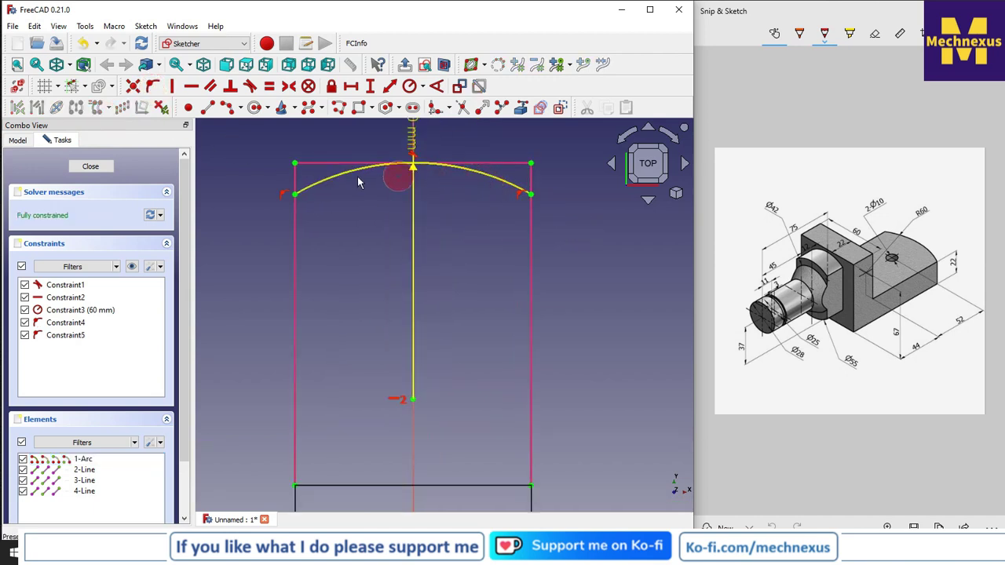
{"action": "scroll", "coordinate": [432, 226], "scroll_direction": "down", "scroll_amount": 2}
{"action": "scroll", "coordinate": [374, 208], "scroll_direction": "up", "scroll_amount": 2}
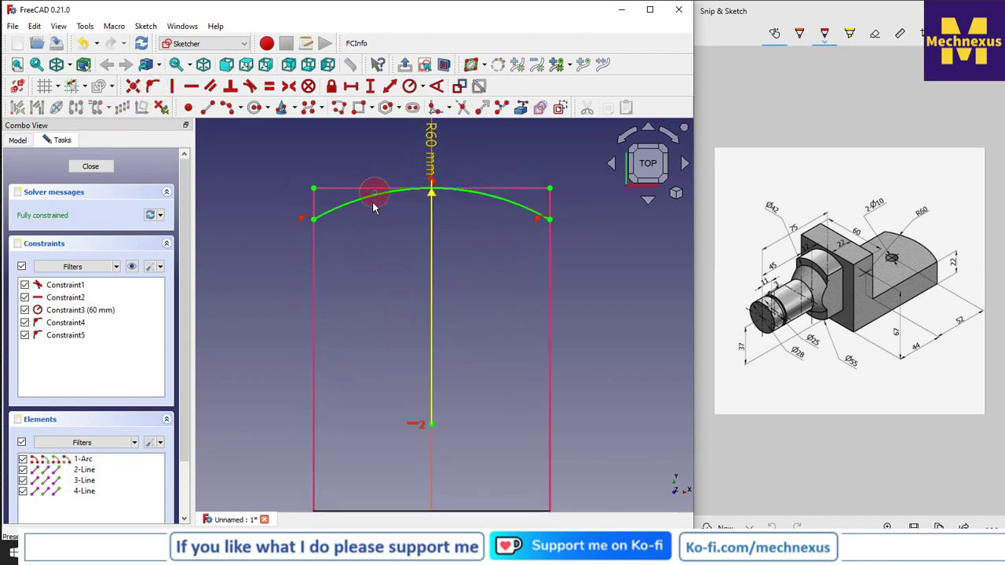
{"action": "scroll", "coordinate": [432, 192], "scroll_direction": "up", "scroll_amount": 3}
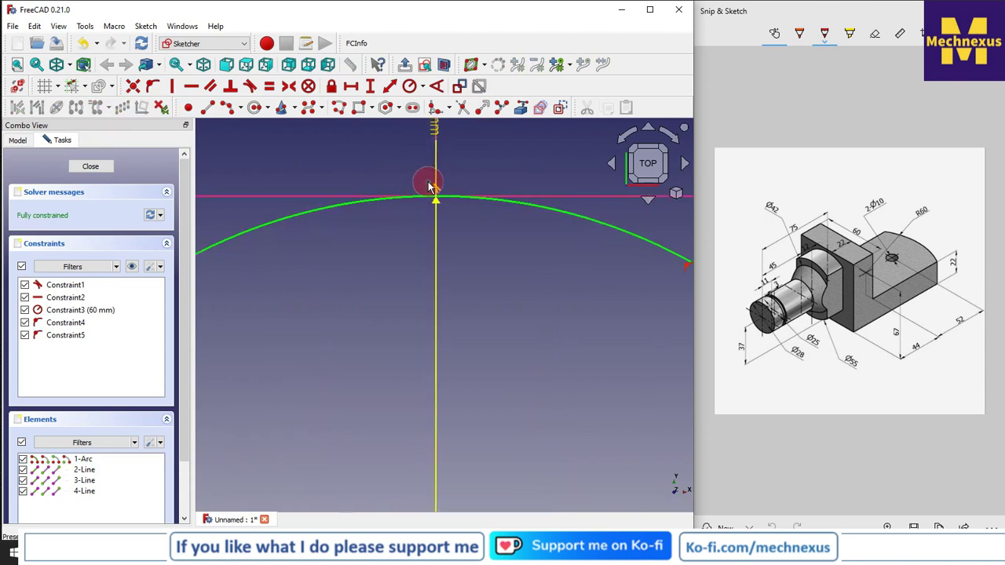
{"action": "scroll", "coordinate": [433, 197], "scroll_direction": "down", "scroll_amount": 2}
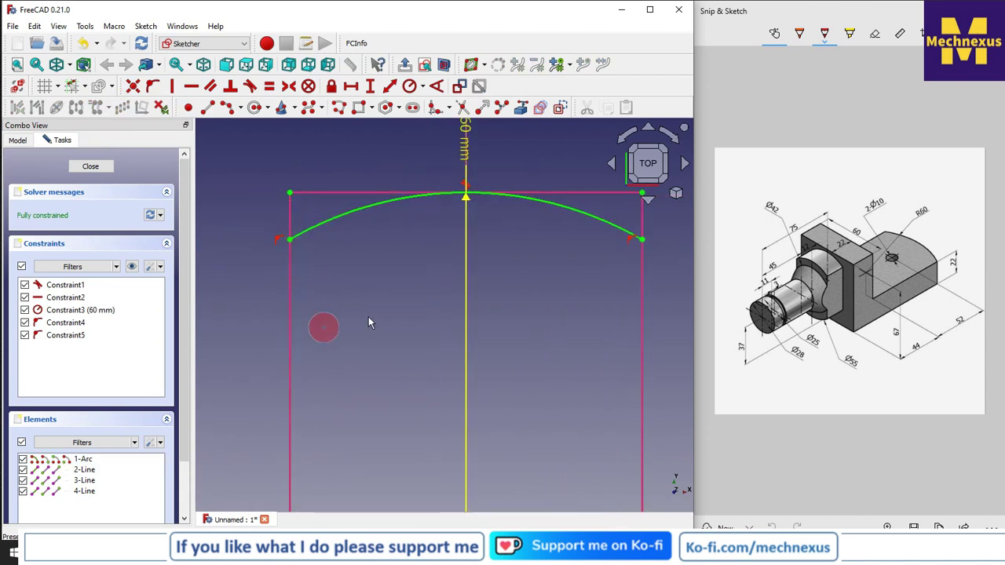
{"action": "left_click", "coordinate": [145, 89]}
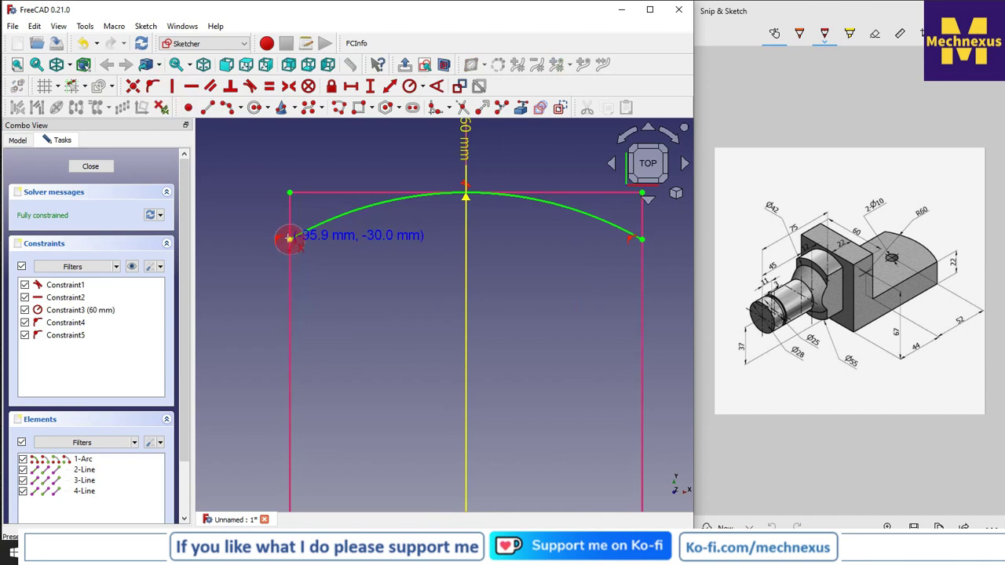
{"action": "left_click", "coordinate": [289, 237]}
{"action": "left_click", "coordinate": [289, 195]}
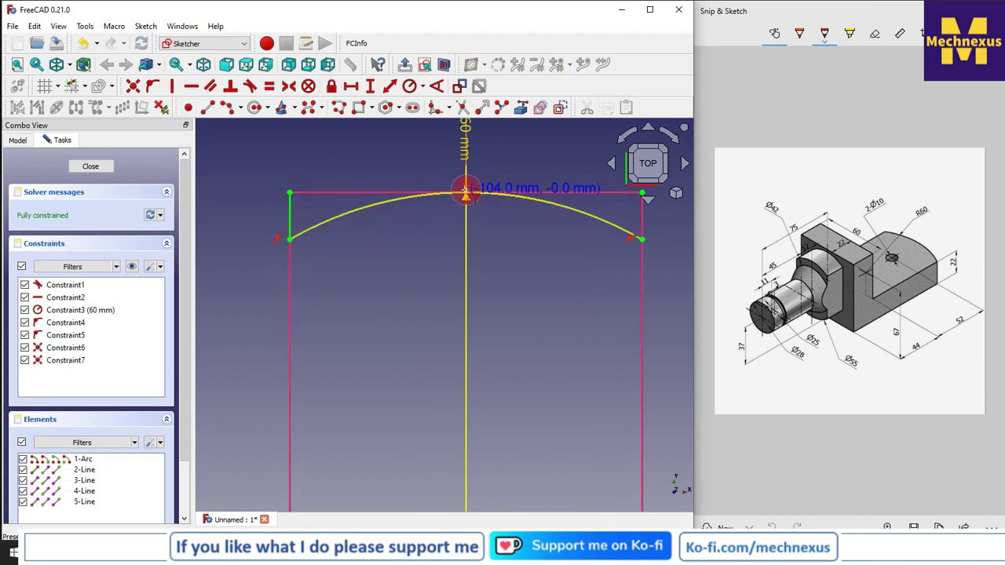
{"action": "left_click", "coordinate": [466, 194]}
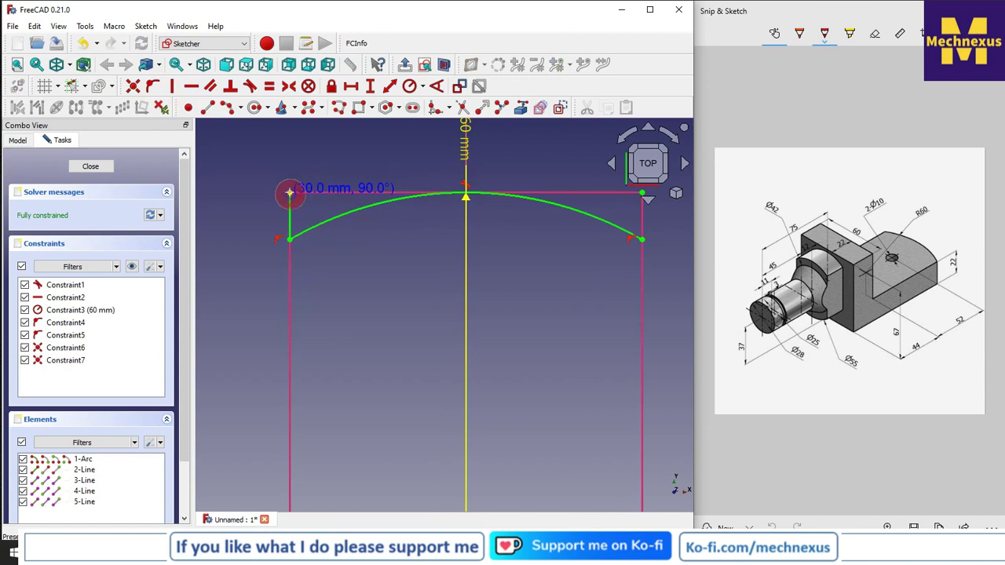
{"action": "left_click", "coordinate": [290, 192]}
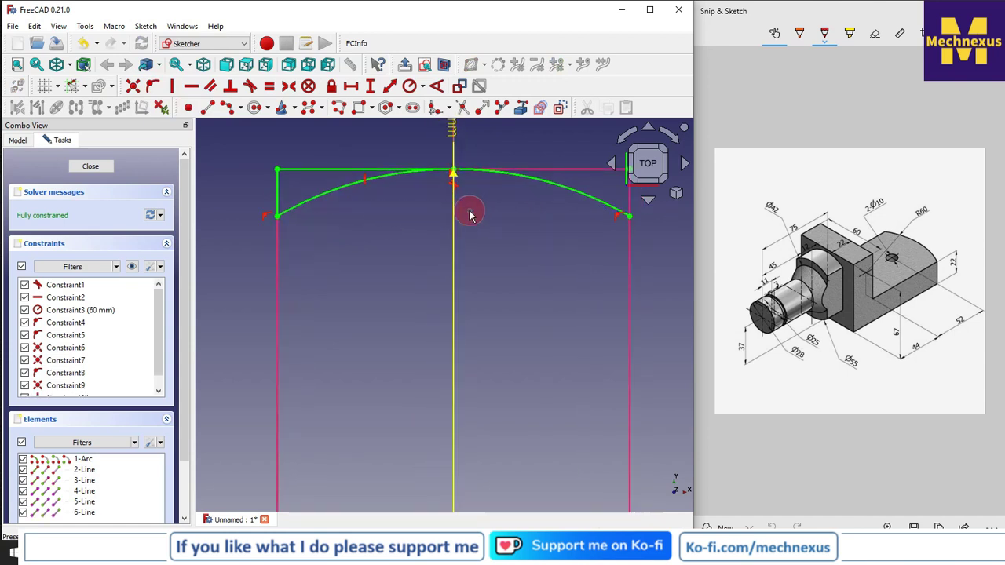
- Convert the R60 arc to construction geometry and trace its left half with a new arc from the left endpoint to the apex
{"action": "left_click", "coordinate": [564, 192]}
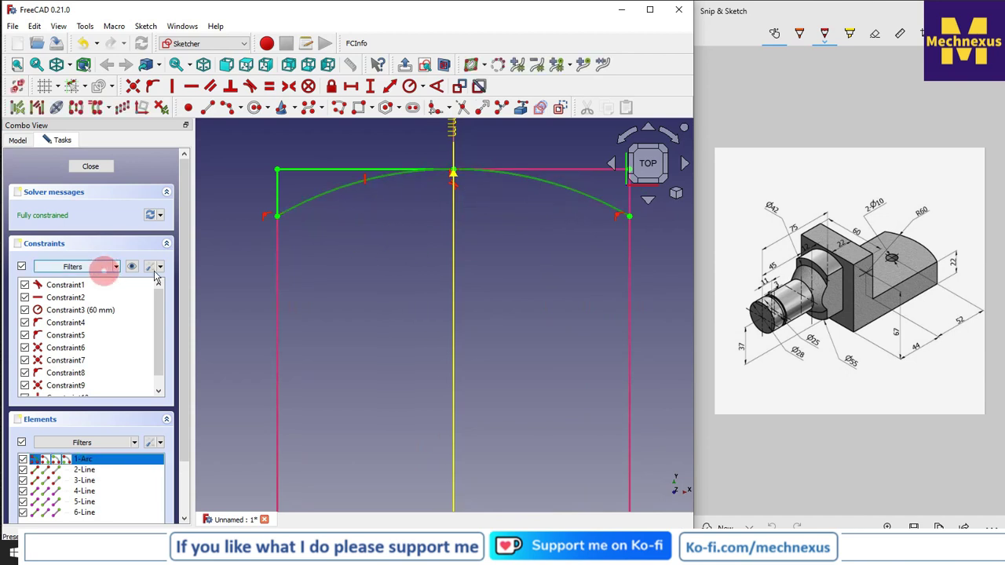
{"action": "left_click", "coordinate": [560, 108]}
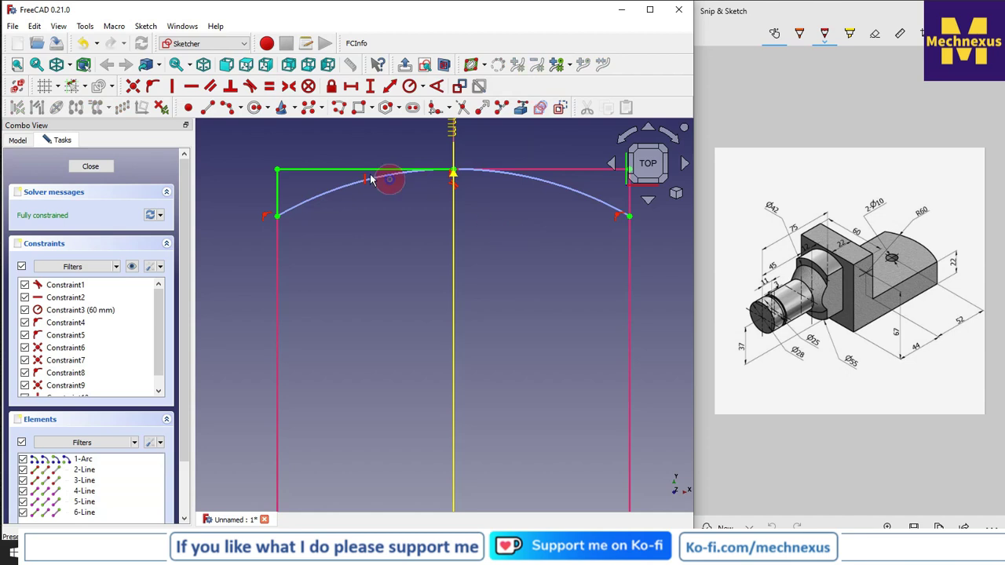
{"action": "scroll", "coordinate": [369, 175], "scroll_direction": "up", "scroll_amount": 3}
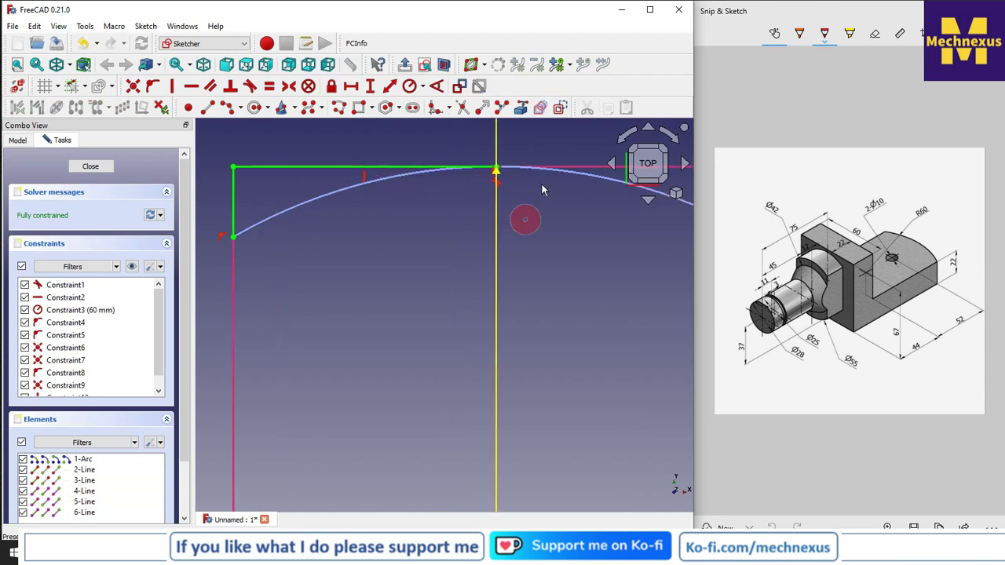
{"action": "left_click", "coordinate": [233, 236]}
{"action": "left_click", "coordinate": [507, 164]}
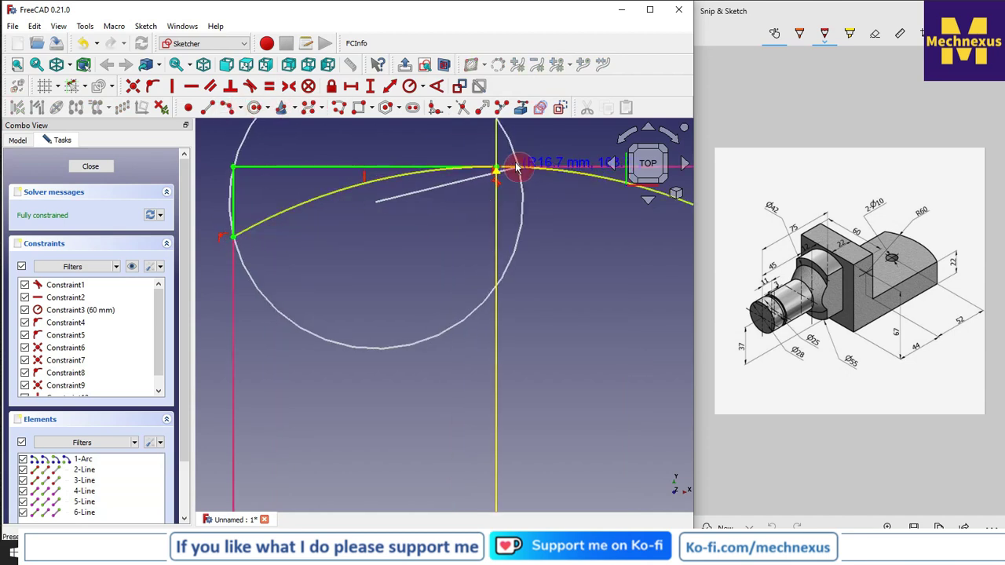
{"action": "left_click", "coordinate": [492, 171]}
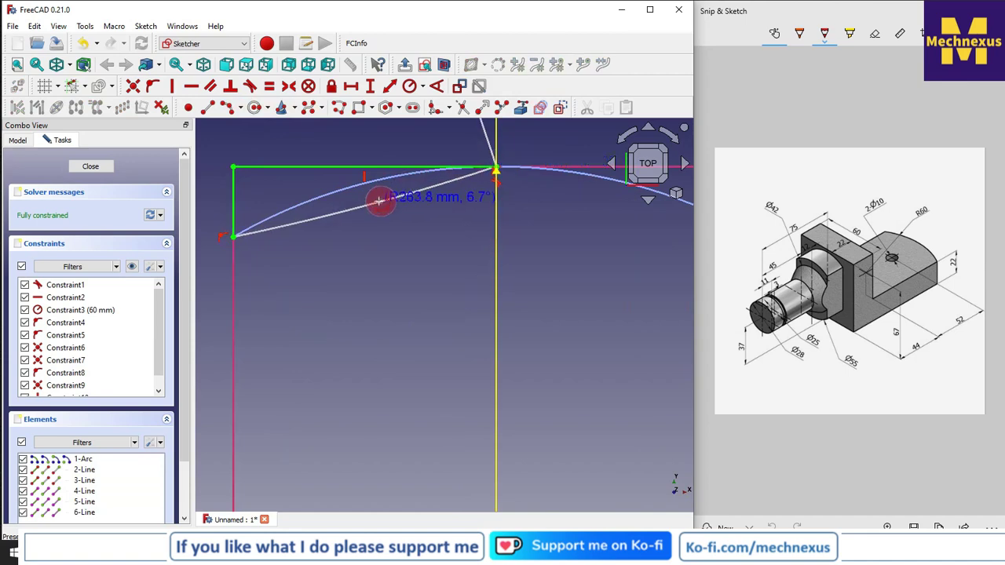
{"action": "scroll", "coordinate": [373, 231], "scroll_direction": "down", "scroll_amount": 2}
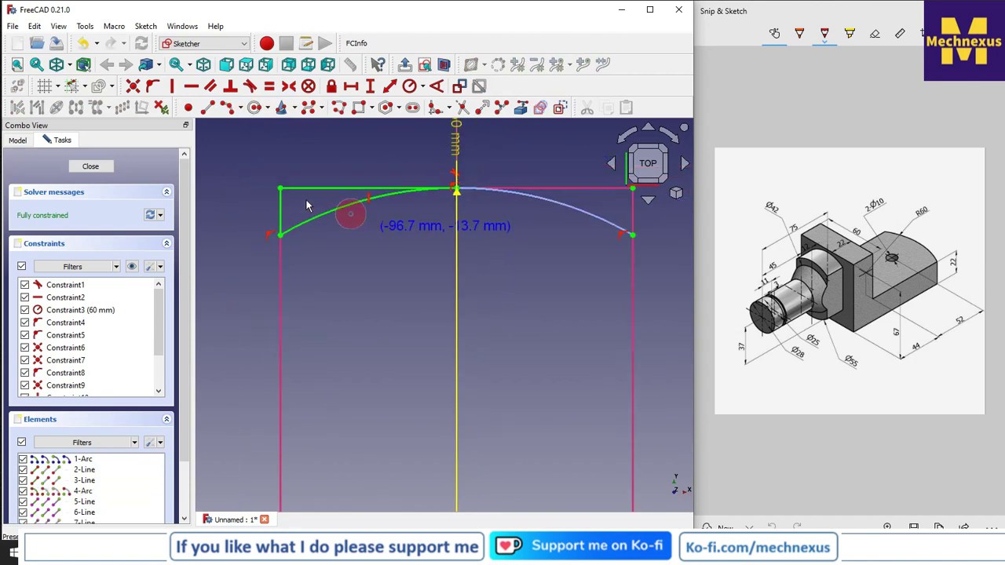
- Close the corner-cut sketch and switch the display style to Flat lines
{"action": "left_click", "coordinate": [91, 166]}
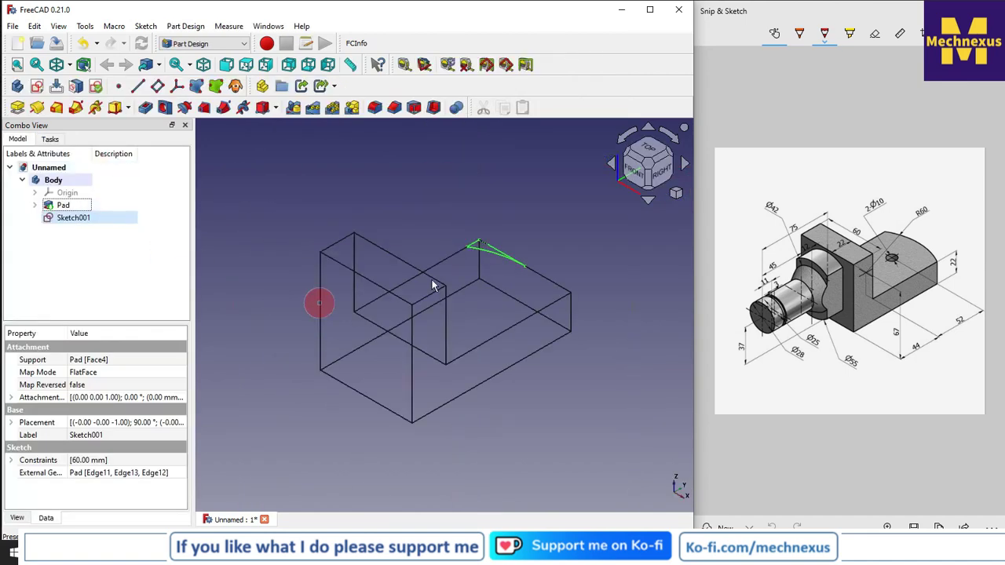
{"action": "left_click", "coordinate": [69, 68]}
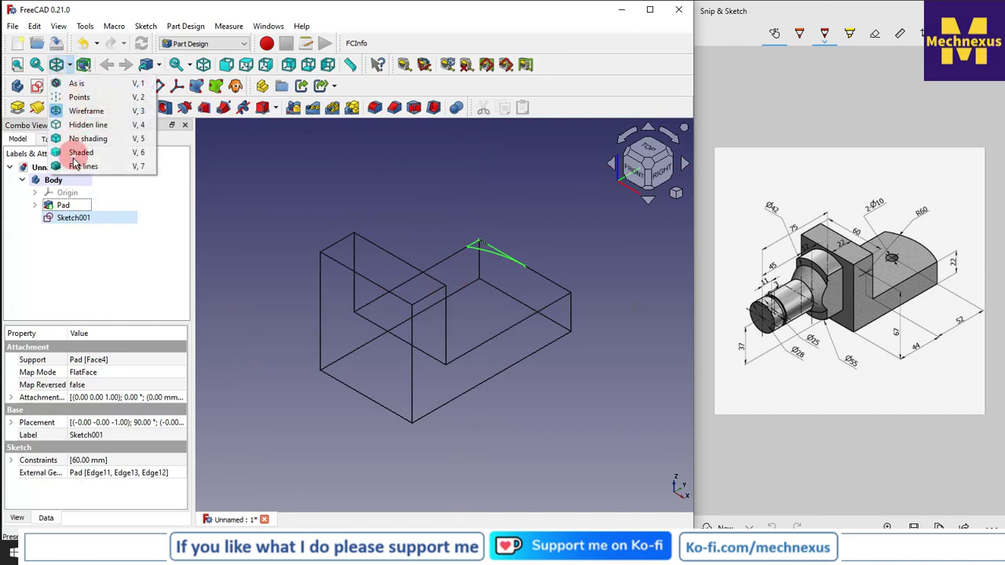
{"action": "left_click", "coordinate": [82, 164]}
- Pocket the corner sketch through the base using the Through all type
{"action": "left_click", "coordinate": [60, 221]}
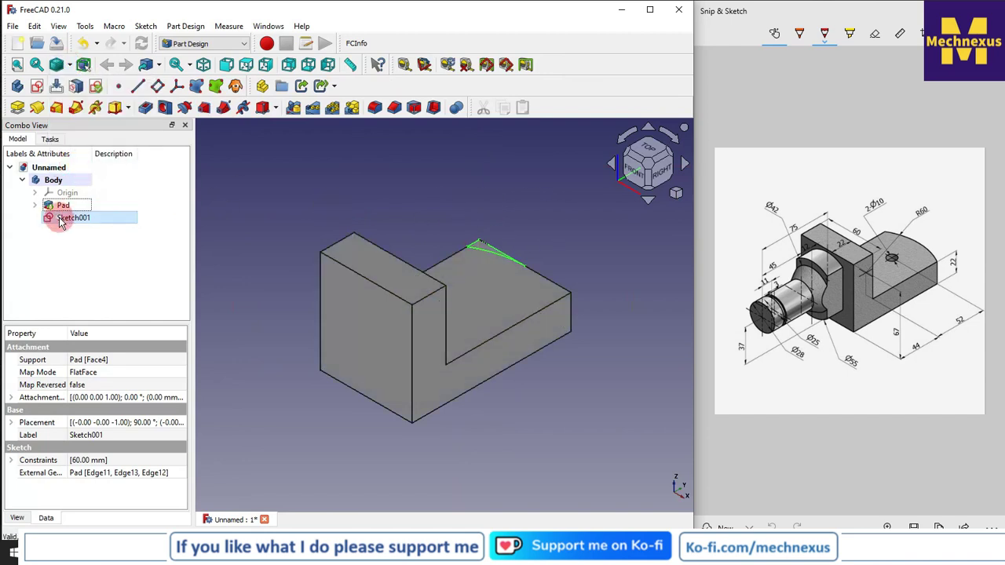
{"action": "left_click", "coordinate": [145, 108]}
{"action": "left_click", "coordinate": [118, 215]}
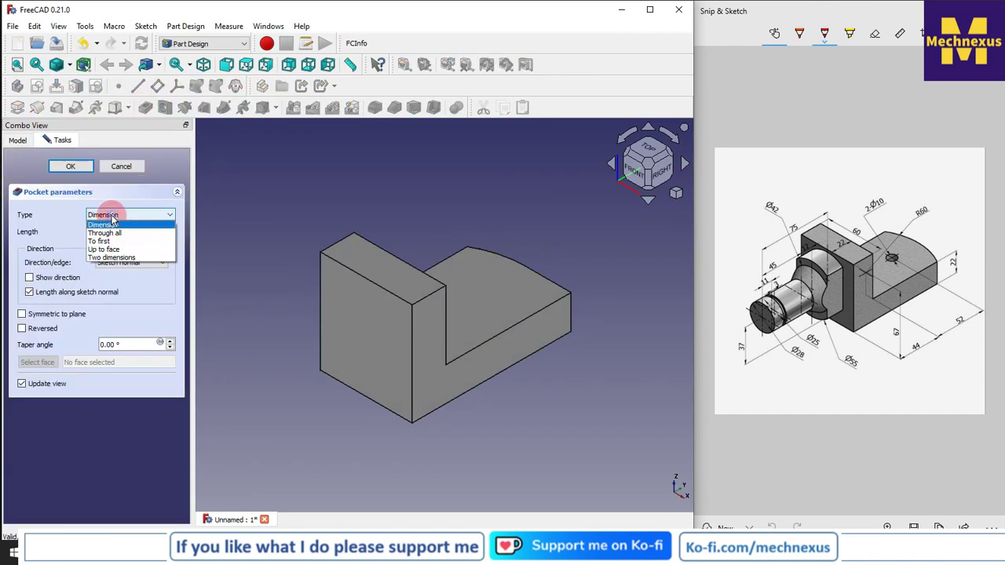
{"action": "left_click", "coordinate": [110, 233]}
{"action": "left_click", "coordinate": [77, 166]}
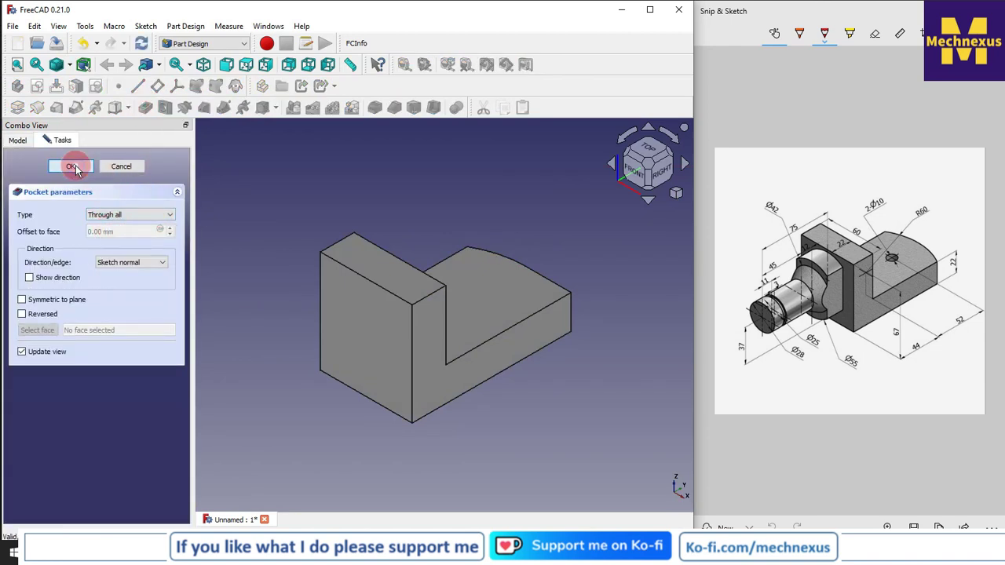
- Mirror the corner pocket across the YZ plane, picked as a selected reference
{"action": "left_click", "coordinate": [62, 220]}
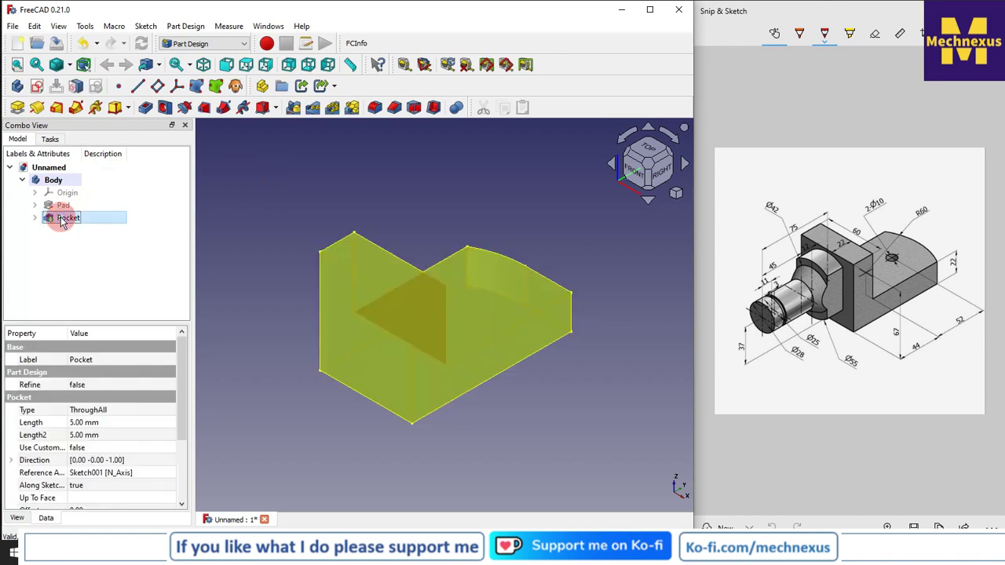
{"action": "left_click", "coordinate": [271, 192]}
{"action": "left_click", "coordinate": [297, 114]}
{"action": "left_click", "coordinate": [78, 384]}
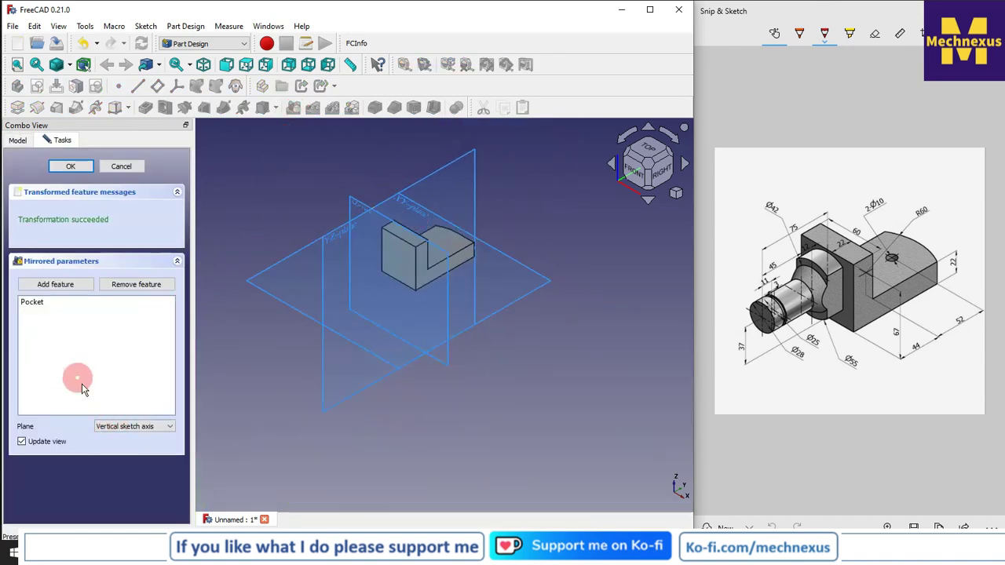
{"action": "left_click", "coordinate": [120, 427]}
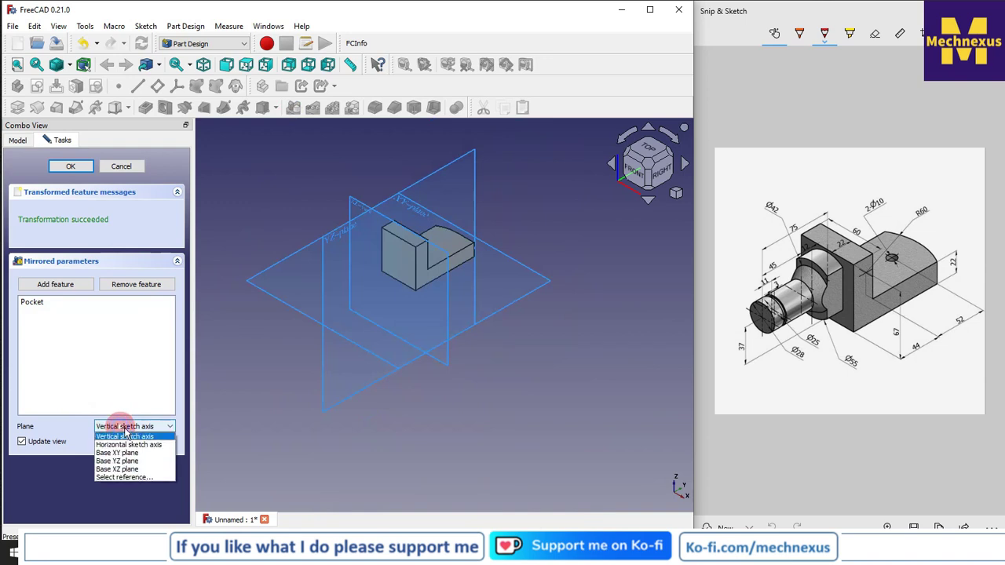
{"action": "left_click", "coordinate": [121, 477]}
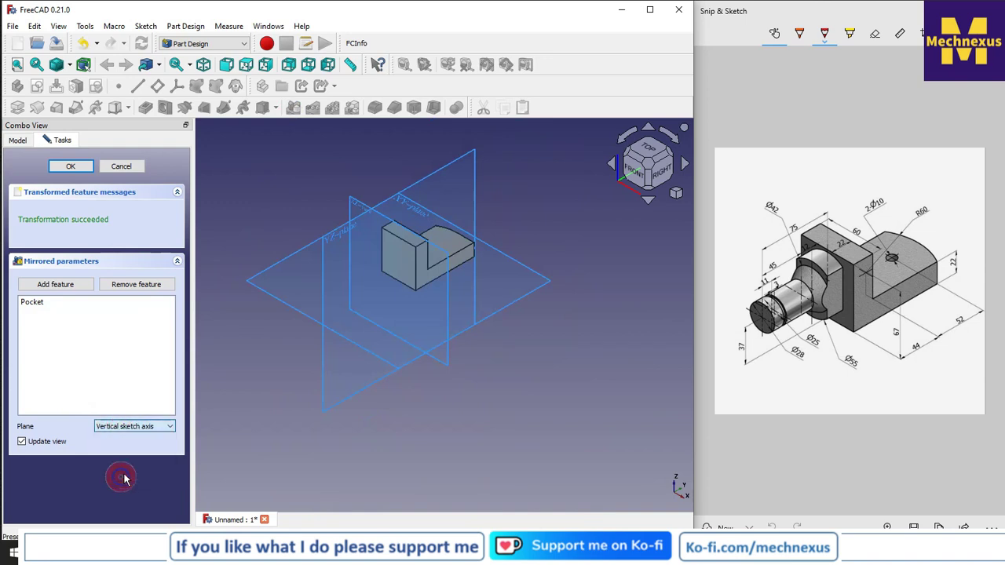
{"action": "left_click", "coordinate": [411, 189]}
{"action": "left_click", "coordinate": [70, 166]}
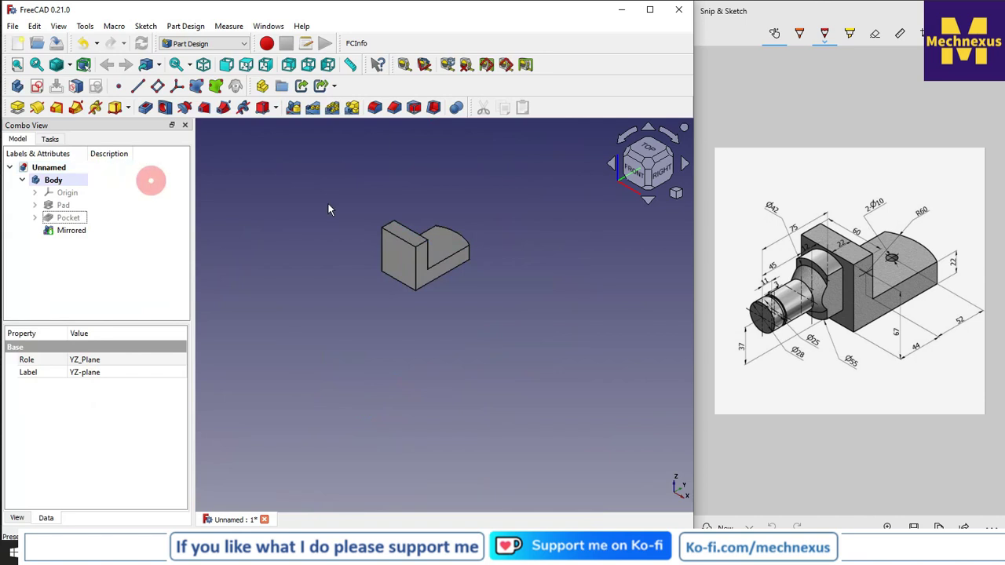
- Start a new sketch on the upper face of the rounded base and orient it upright in the top view
{"action": "scroll", "coordinate": [416, 235], "scroll_direction": "up", "scroll_amount": 5}
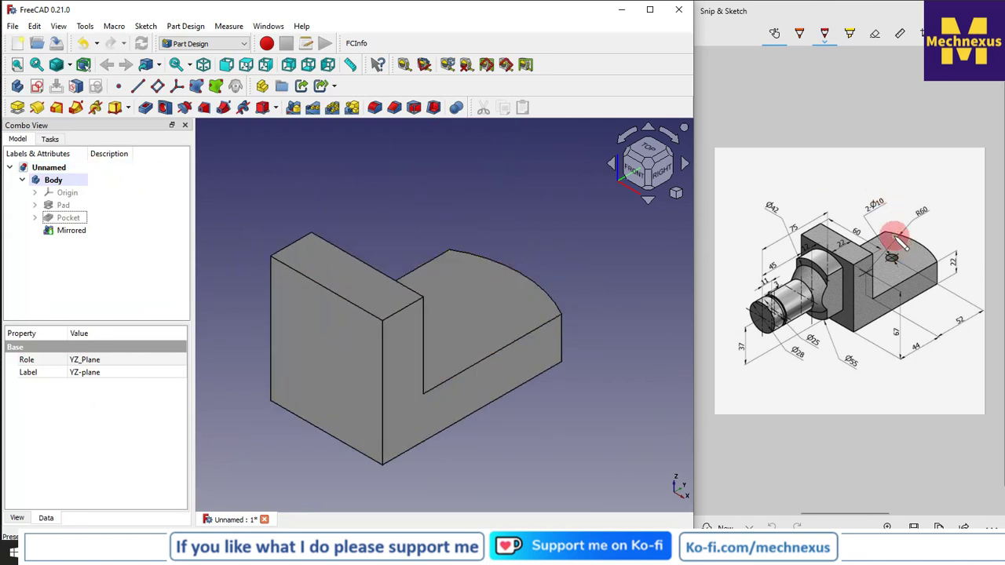
{"action": "scroll", "coordinate": [477, 251], "scroll_direction": "down", "scroll_amount": 3}
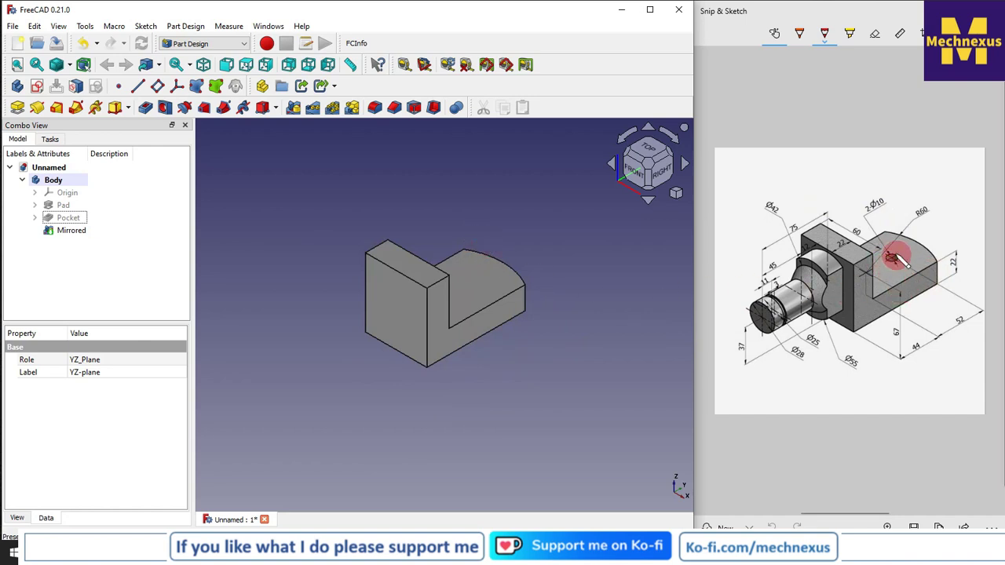
{"action": "left_click", "coordinate": [456, 305]}
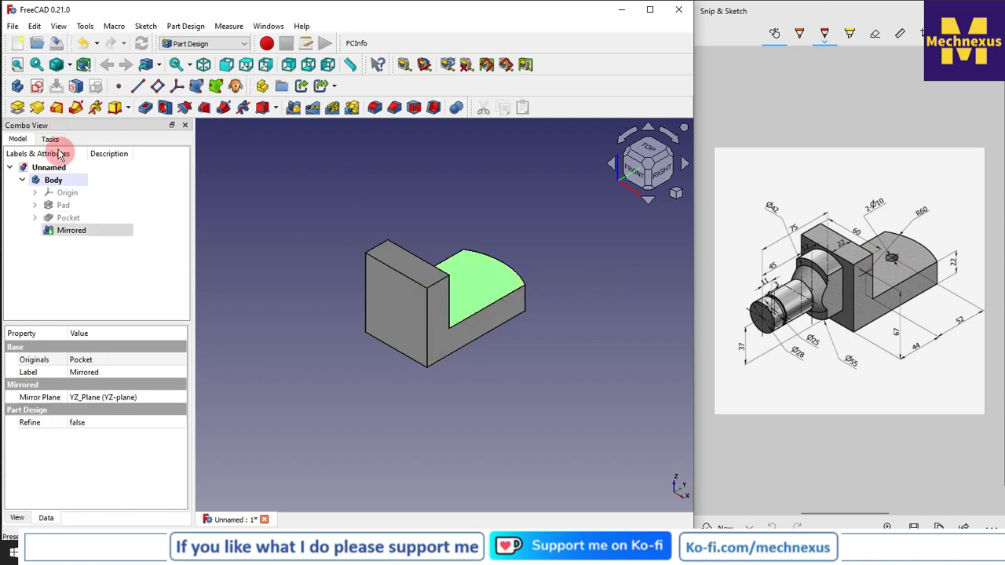
{"action": "left_click", "coordinate": [37, 86]}
{"action": "left_click", "coordinate": [510, 224]}
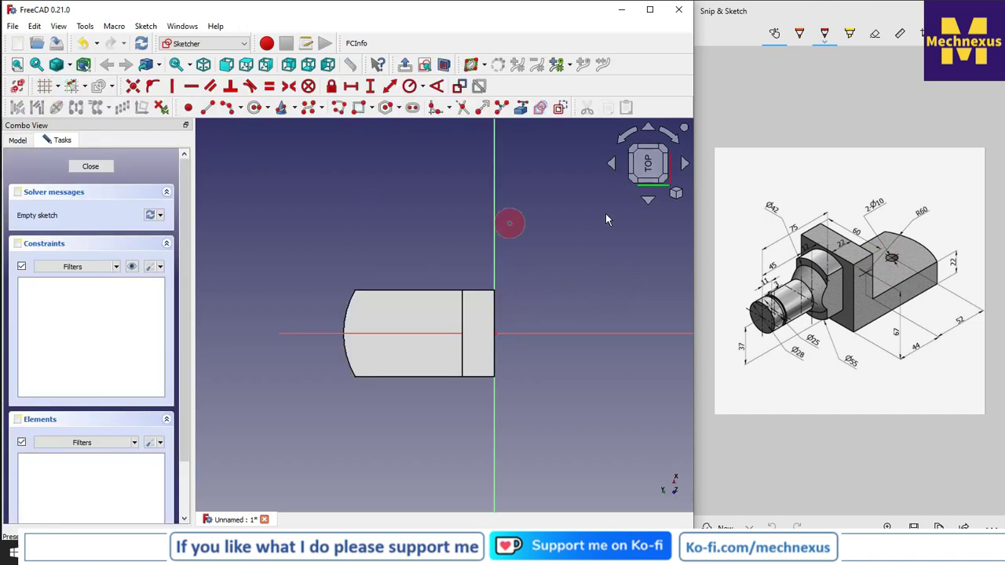
{"action": "left_click", "coordinate": [677, 193]}
{"action": "left_click", "coordinate": [716, 227]}
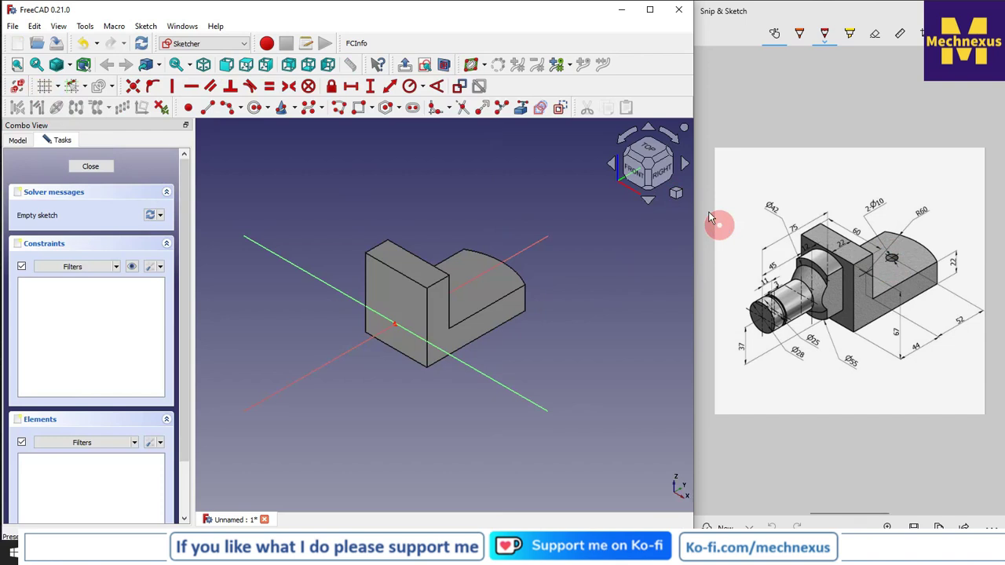
{"action": "left_click", "coordinate": [658, 152]}
{"action": "scroll", "coordinate": [438, 243], "scroll_direction": "up", "scroll_amount": 2}
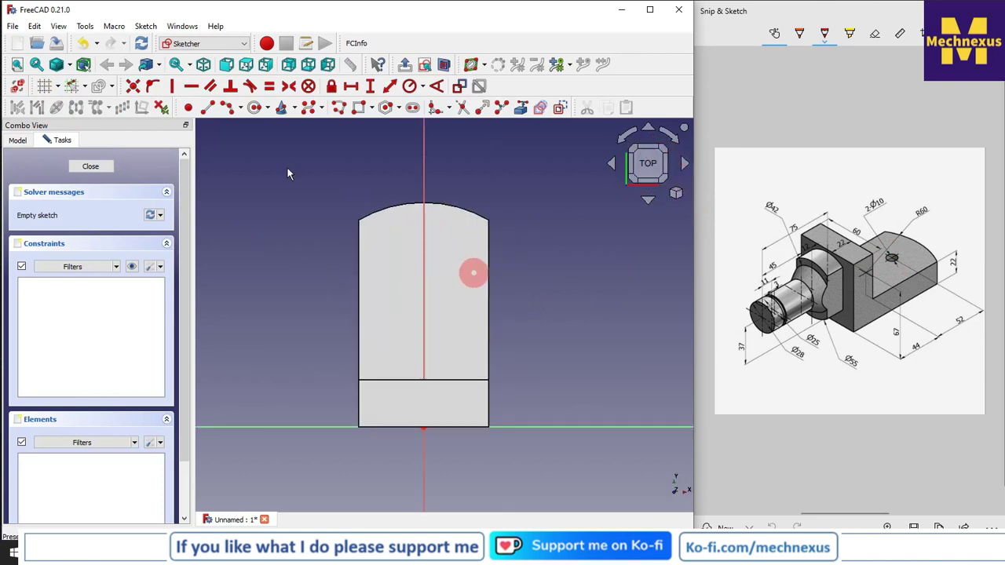
- Sketch a circle centred on the base's centreline, about 81 mm from the sketch origin
{"action": "left_click", "coordinate": [254, 107]}
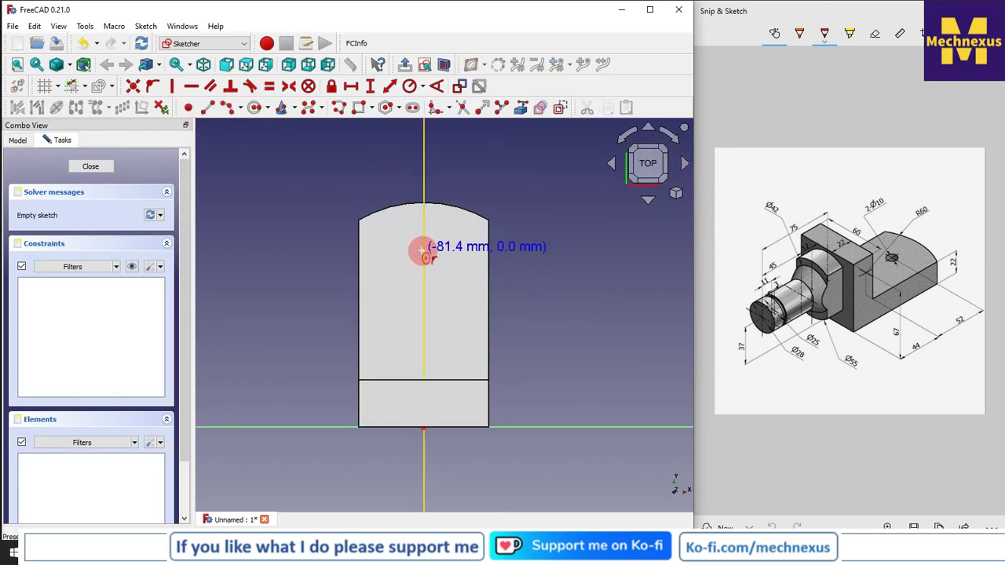
{"action": "left_click", "coordinate": [424, 253]}
{"action": "left_click", "coordinate": [438, 266]}
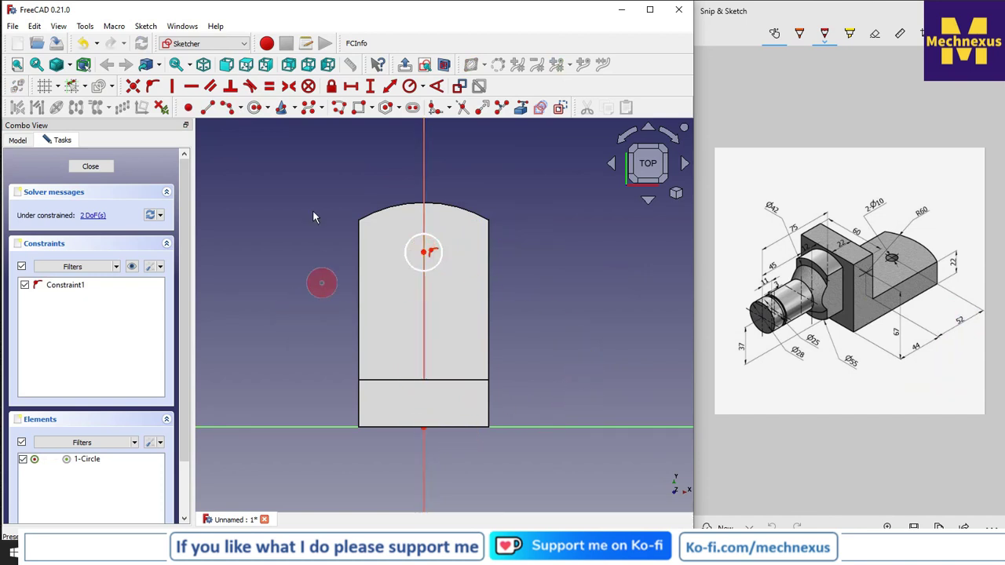
- Reference the edge where the upright block meets the base as external geometry
{"action": "left_click", "coordinate": [518, 108]}
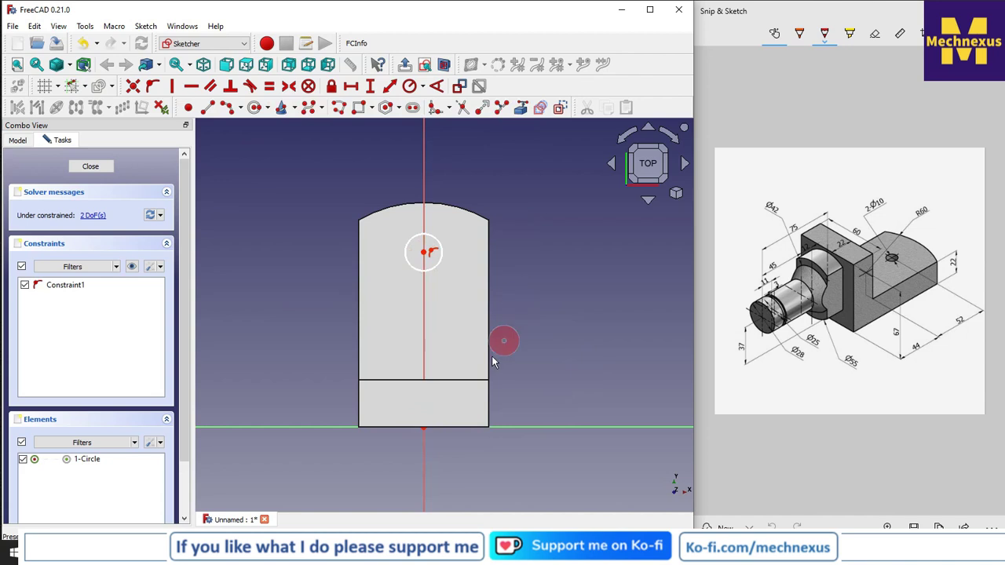
{"action": "left_click", "coordinate": [476, 383]}
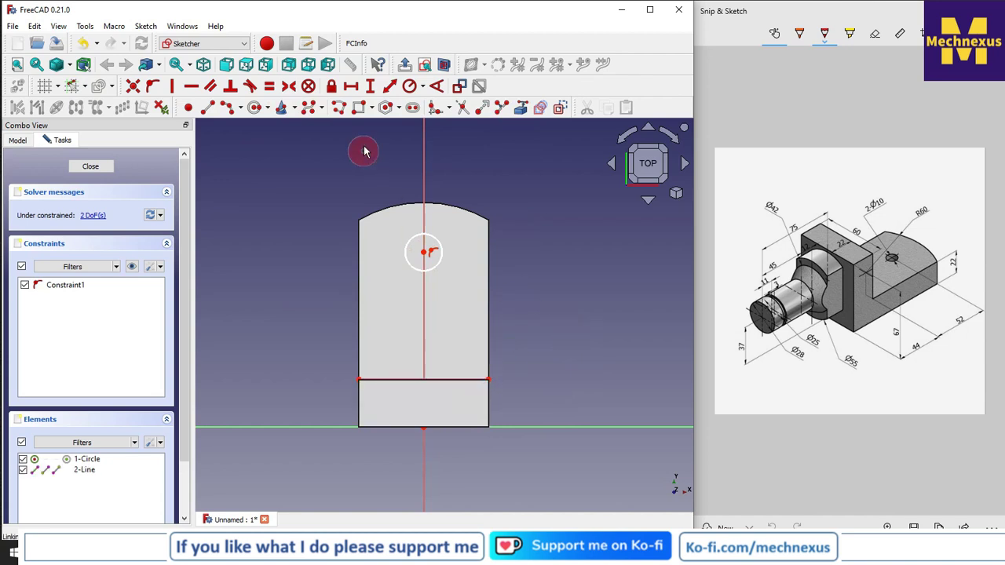
{"action": "left_click", "coordinate": [370, 85]}
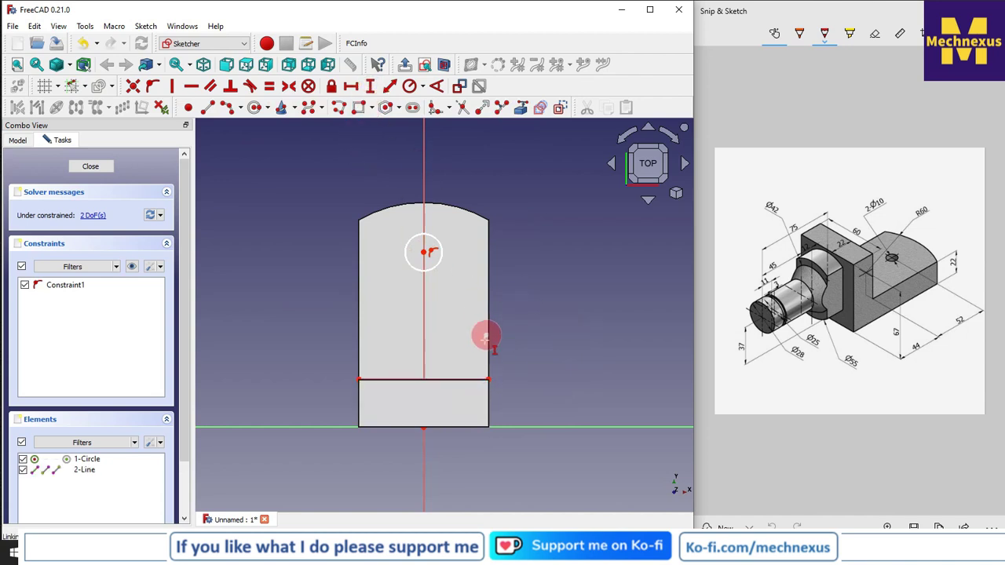
{"action": "left_click", "coordinate": [489, 380]}
{"action": "left_click", "coordinate": [426, 253]}
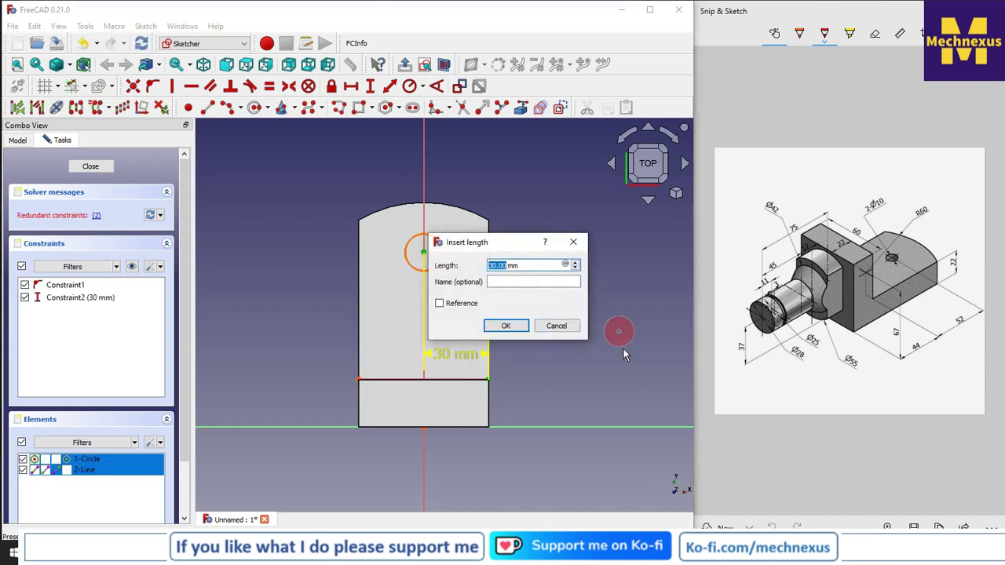
{"action": "left_click", "coordinate": [580, 244]}
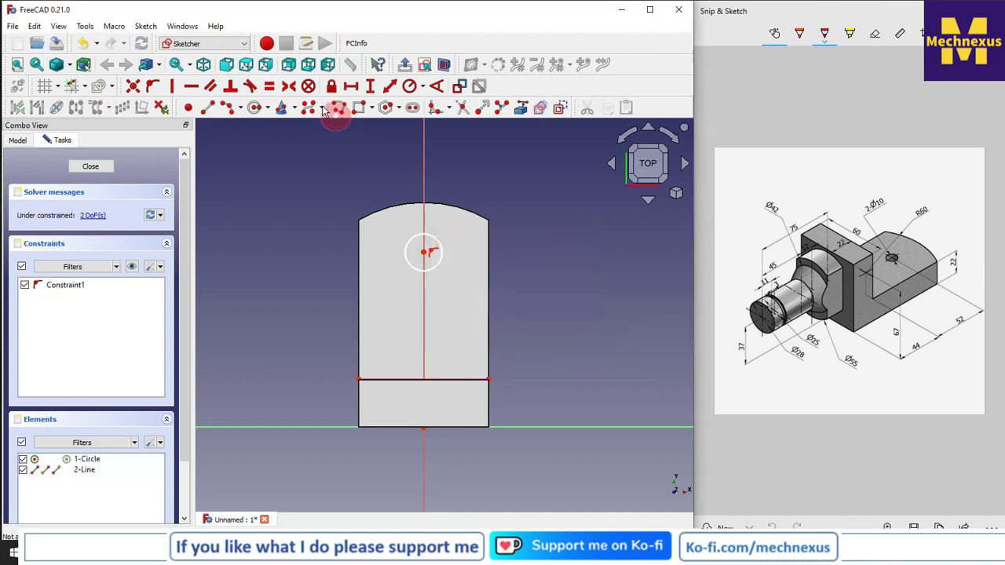
- Constrain the circle's centre to 52 mm from the endpoint of the referenced block edge, along the base's length
{"action": "left_click", "coordinate": [354, 89]}
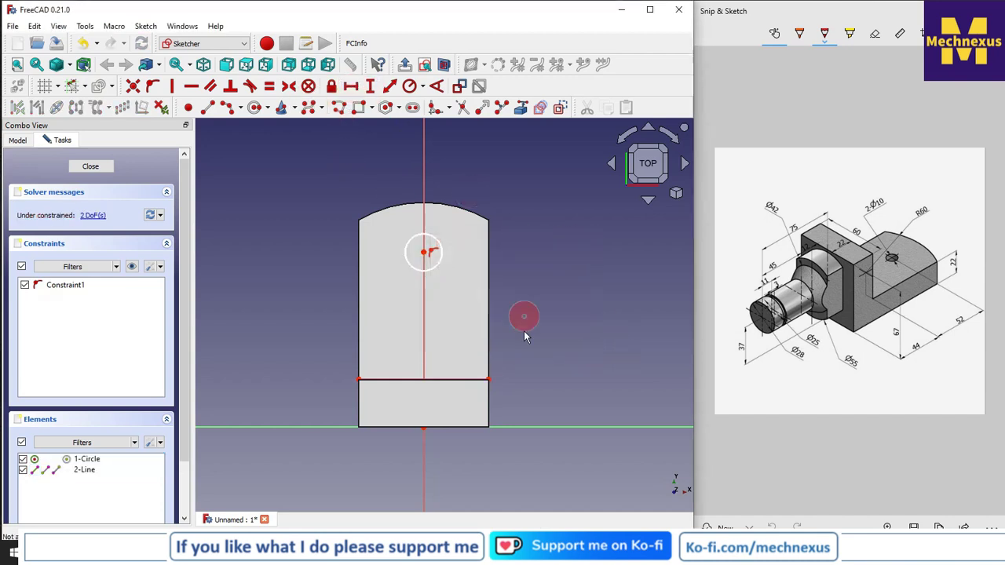
{"action": "left_click", "coordinate": [489, 379]}
{"action": "left_click", "coordinate": [424, 253]}
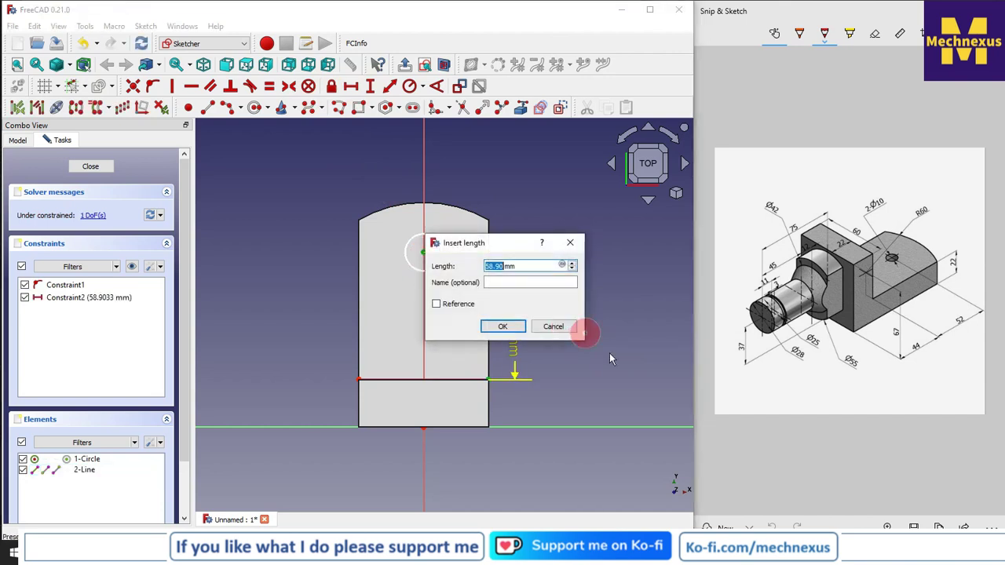
{"action": "type", "text": "5"}
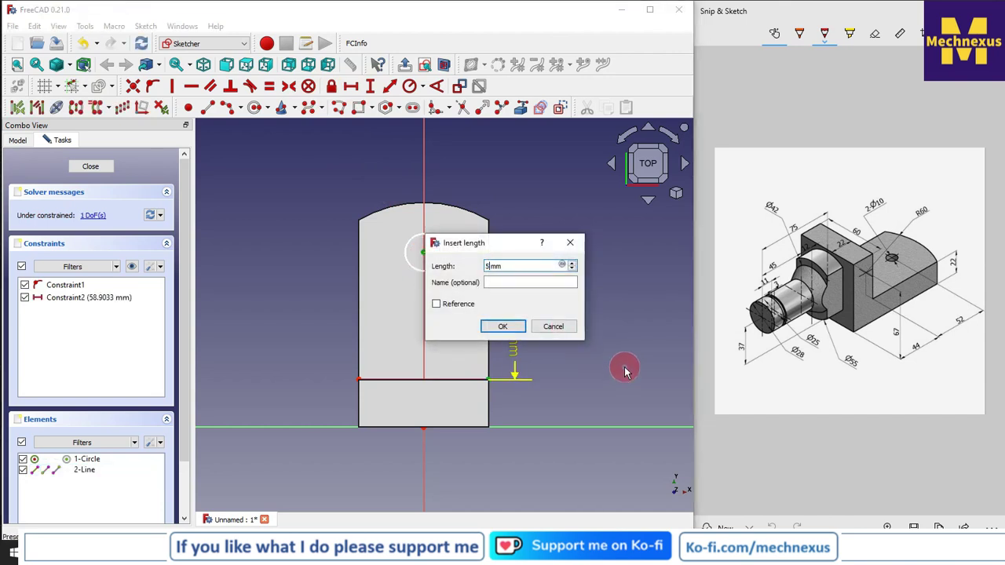
{"action": "type", "text": "2"}
{"action": "key", "text": "Return"}
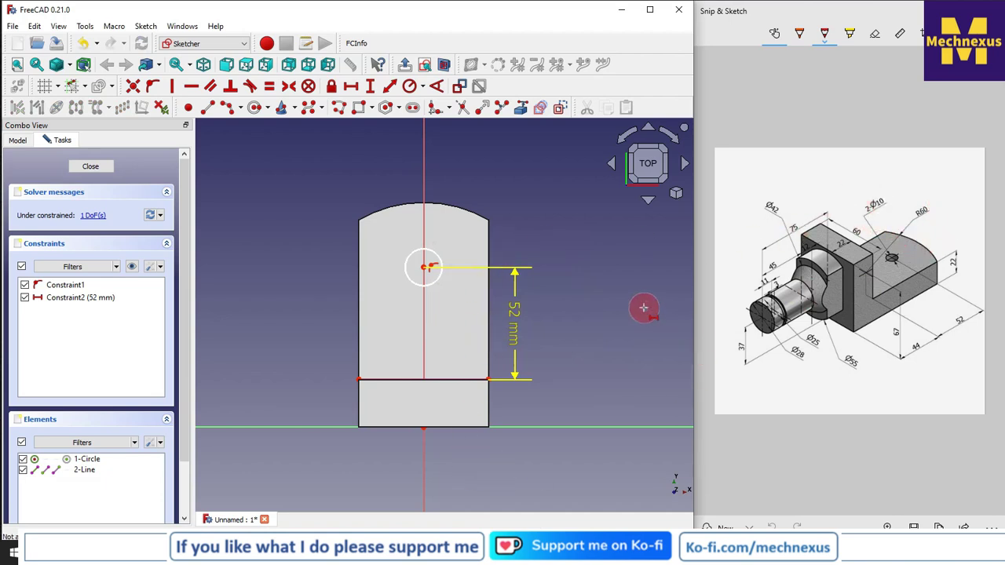
- Constrain the hole circle's radius to 5 mm
{"action": "key", "text": "k"}
{"action": "key", "text": "r"}
{"action": "left_click", "coordinate": [410, 86]}
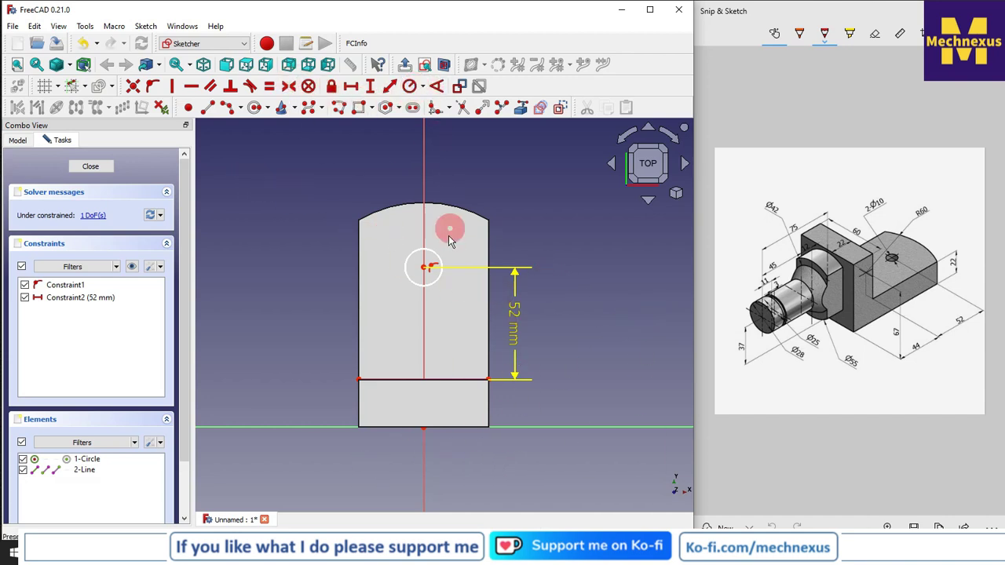
{"action": "left_click", "coordinate": [437, 256]}
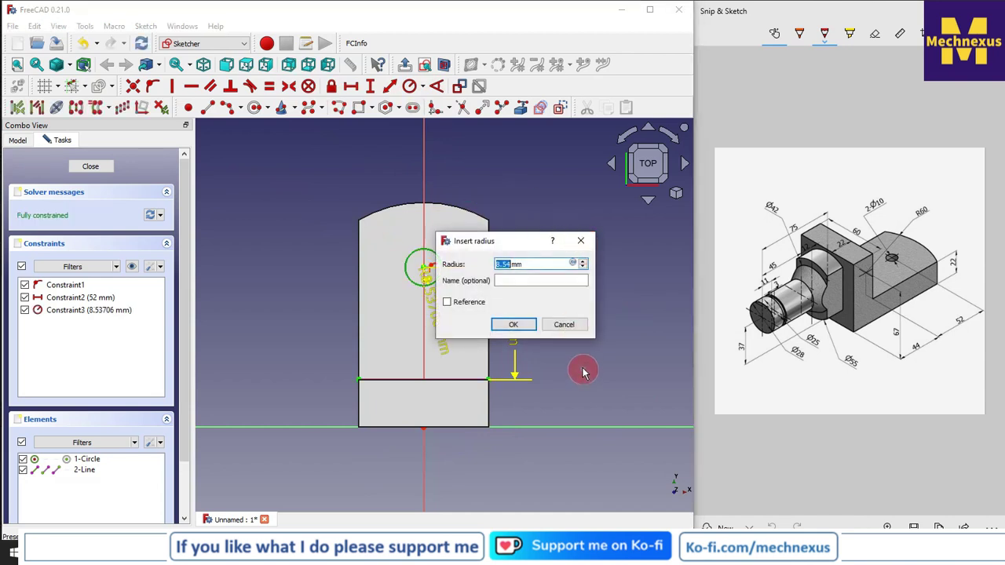
{"action": "type", "text": "5"}
{"action": "key", "text": "Return"}
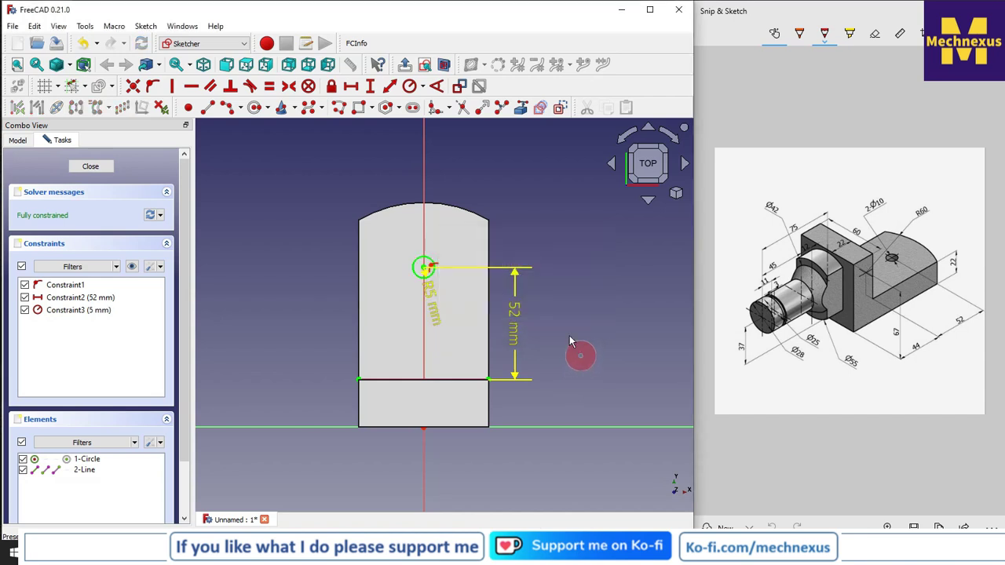
- Close the hole sketch and cut it as a pocket through all of the rounded base
{"action": "left_click", "coordinate": [91, 168]}
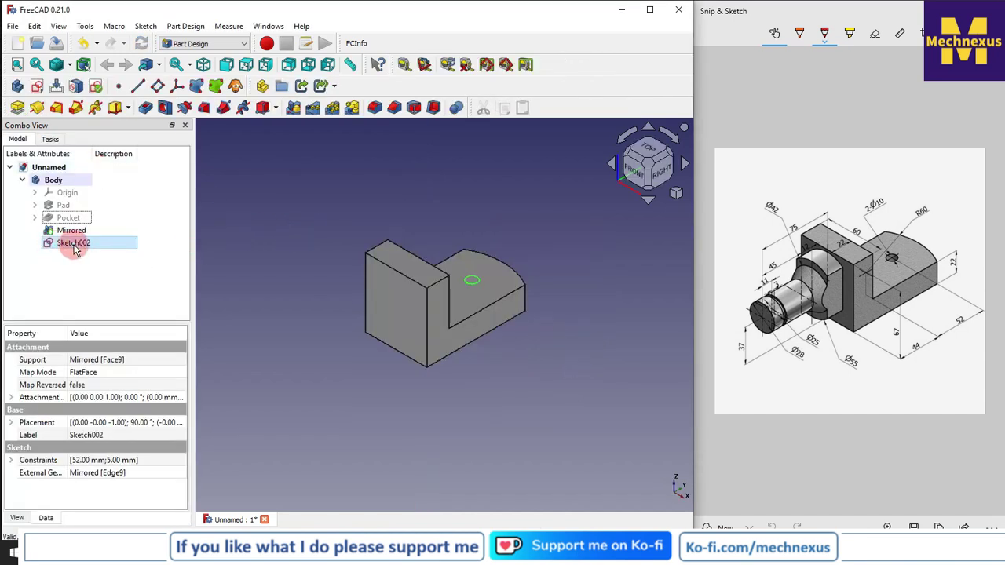
{"action": "left_click", "coordinate": [147, 108]}
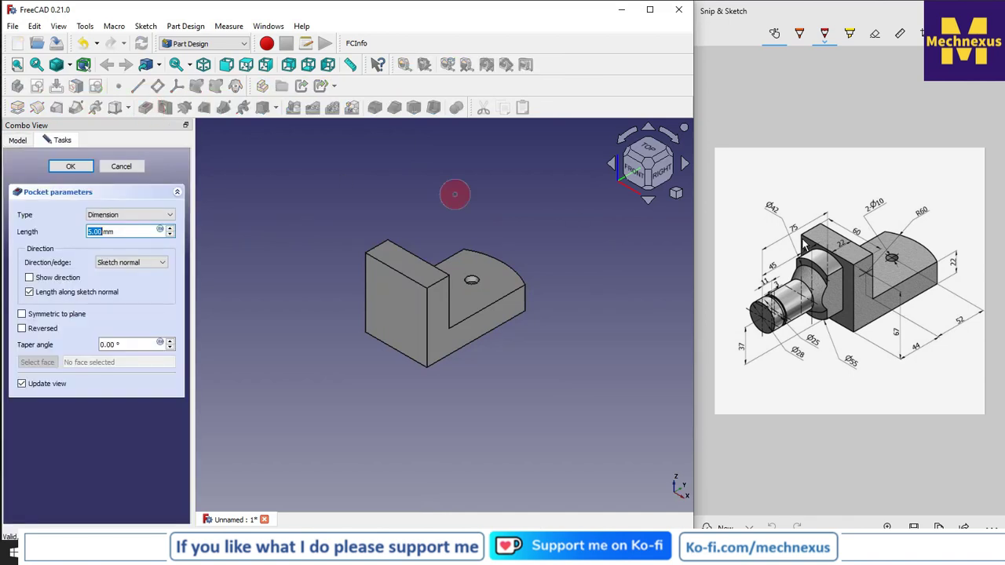
{"action": "left_click", "coordinate": [131, 216]}
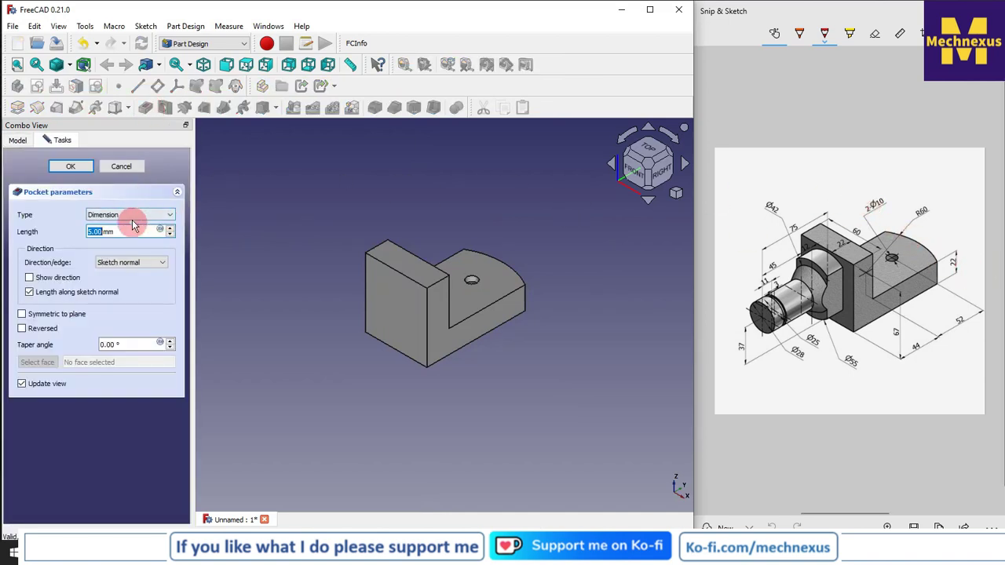
{"action": "left_click", "coordinate": [125, 230]}
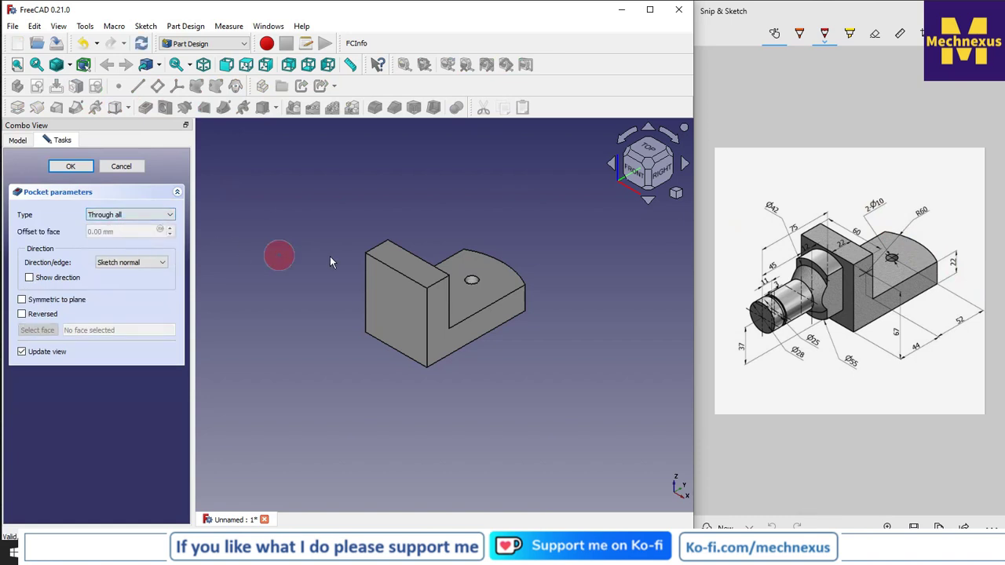
{"action": "left_click", "coordinate": [68, 168]}
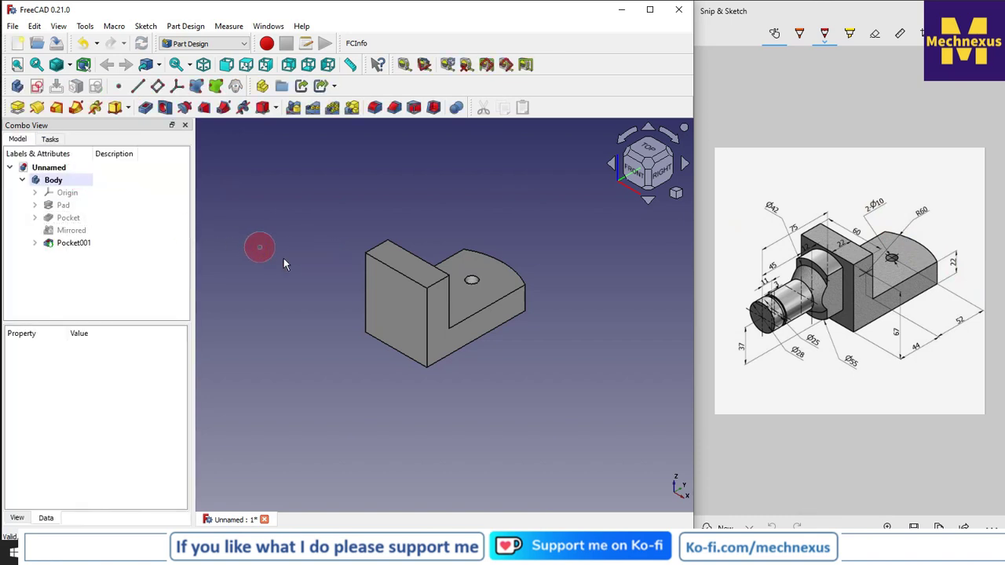
- Start a new sketch on the front face of the upright block and orient it upright in the front view
{"action": "scroll", "coordinate": [377, 277], "scroll_direction": "up", "scroll_amount": 3}
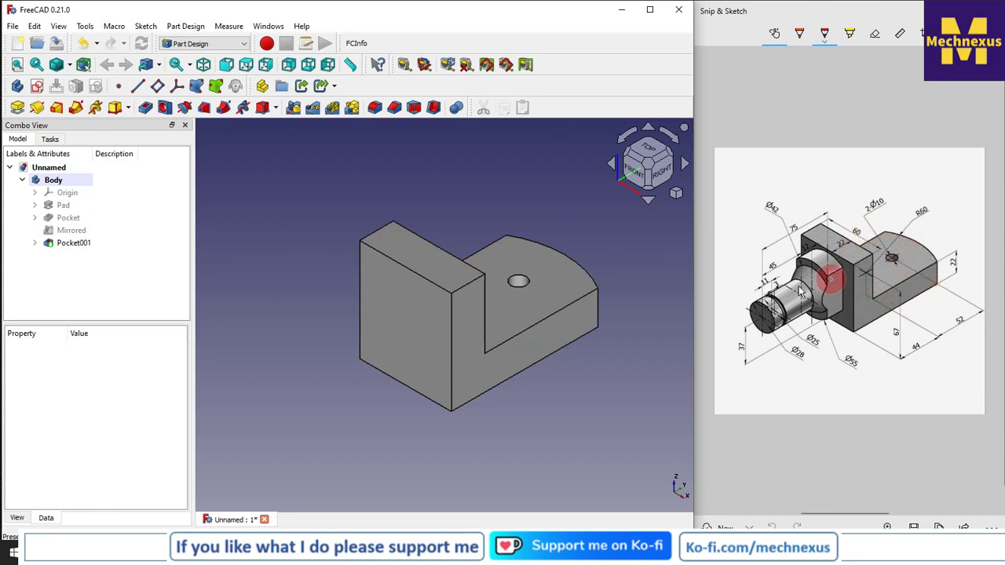
{"action": "left_click", "coordinate": [389, 338]}
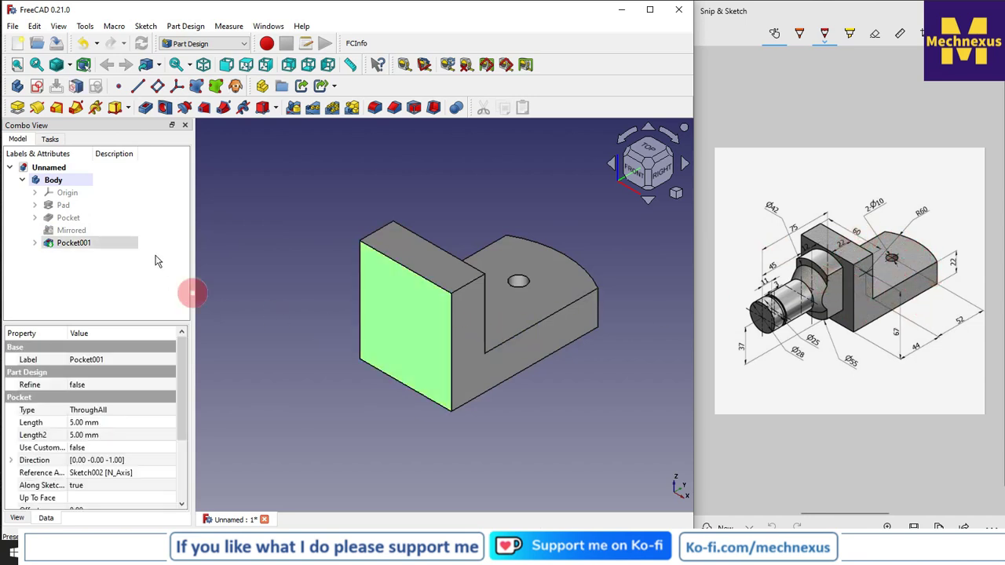
{"action": "left_click", "coordinate": [37, 88]}
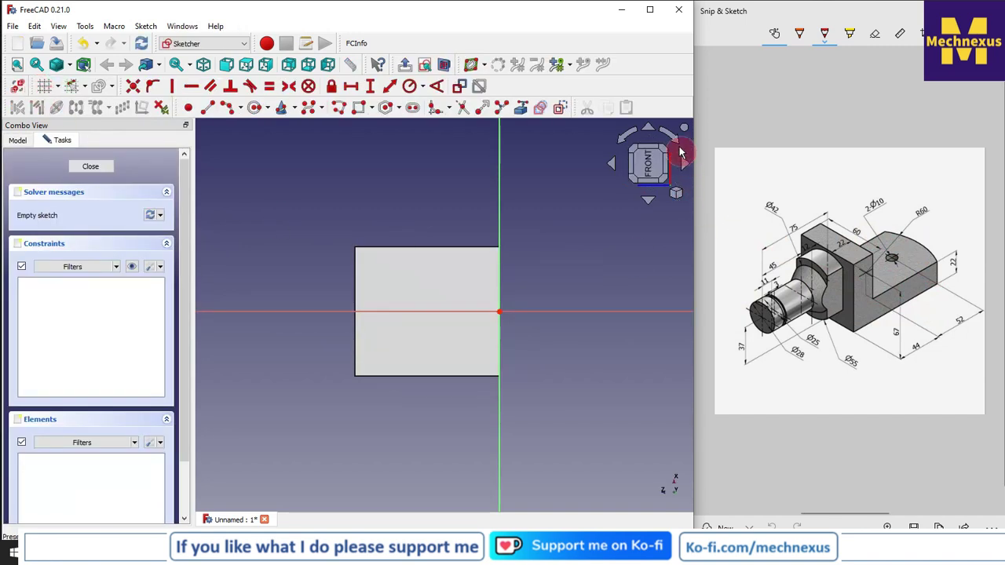
{"action": "left_click", "coordinate": [675, 140]}
{"action": "left_click", "coordinate": [674, 198]}
{"action": "left_click", "coordinate": [703, 229]}
{"action": "left_click", "coordinate": [641, 181]}
{"action": "left_click", "coordinate": [746, 350]}
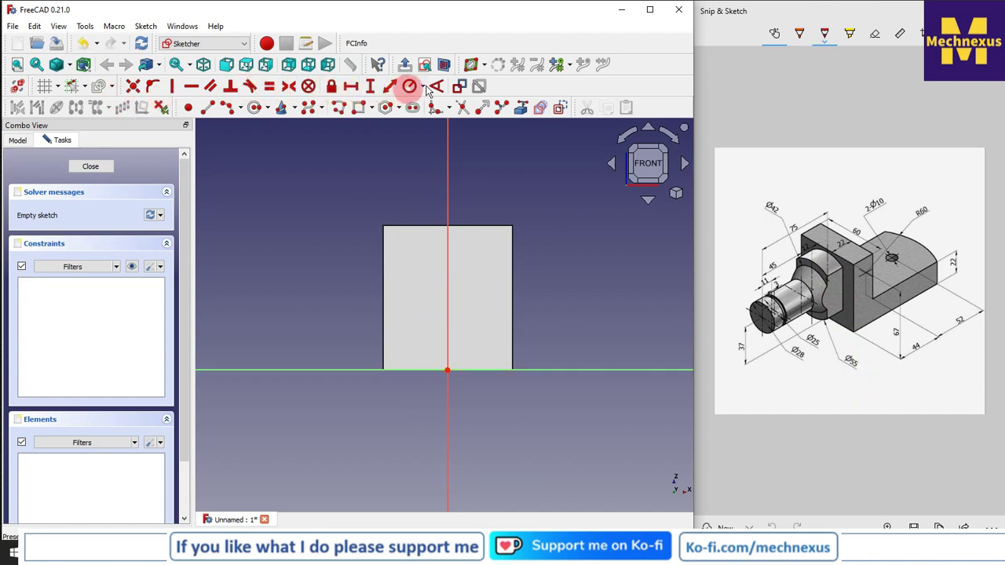
- Sketch a circle centred on the block's vertical centreline and constrain its diameter to 55 mm
{"action": "left_click", "coordinate": [256, 108]}
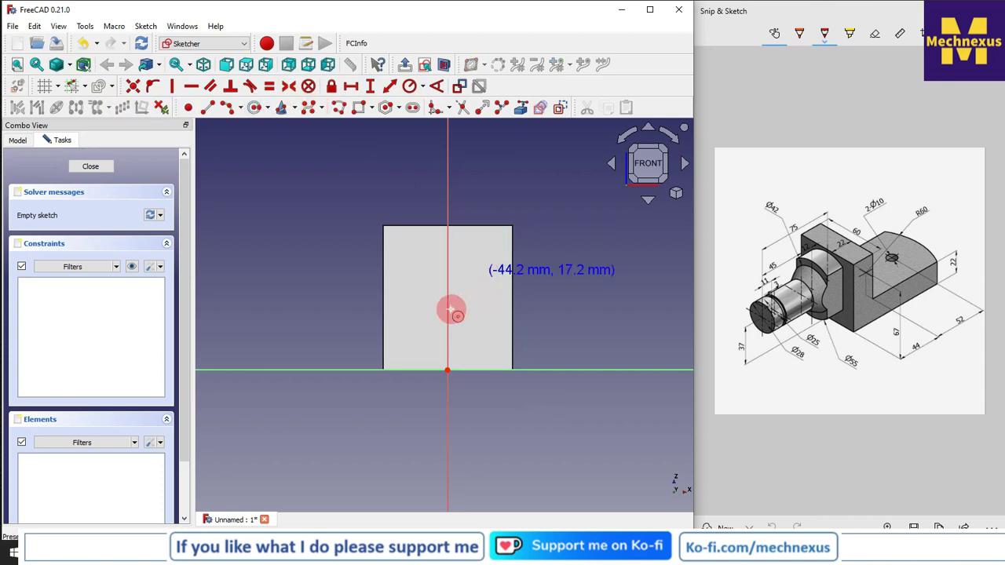
{"action": "left_click", "coordinate": [446, 284]}
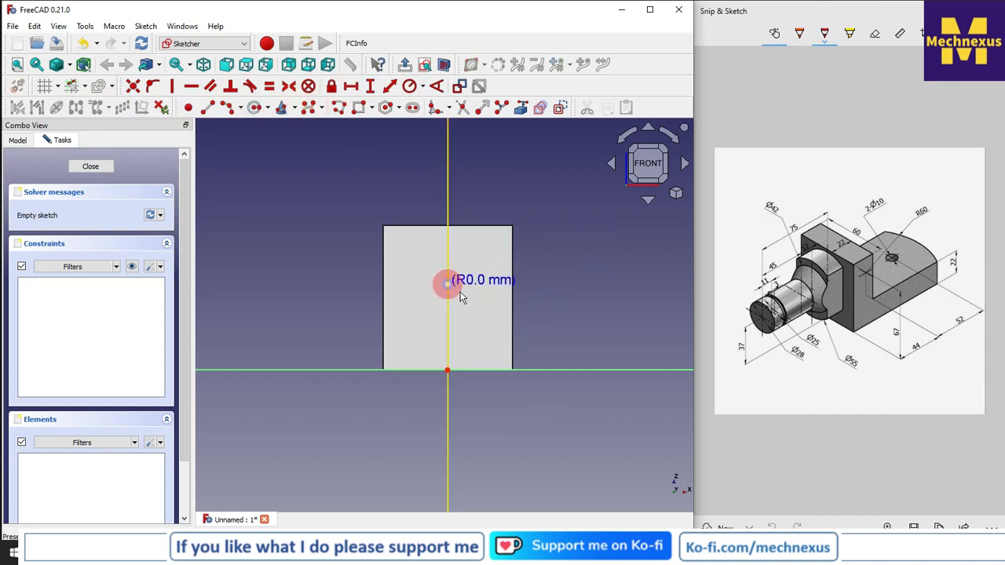
{"action": "left_click", "coordinate": [540, 326]}
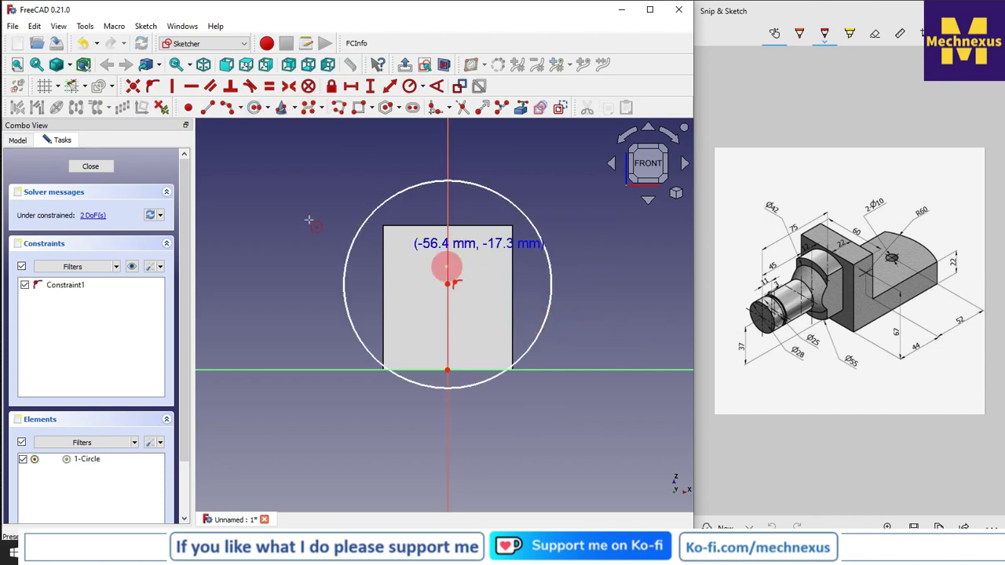
{"action": "left_click", "coordinate": [493, 190]}
{"action": "left_click", "coordinate": [422, 88]}
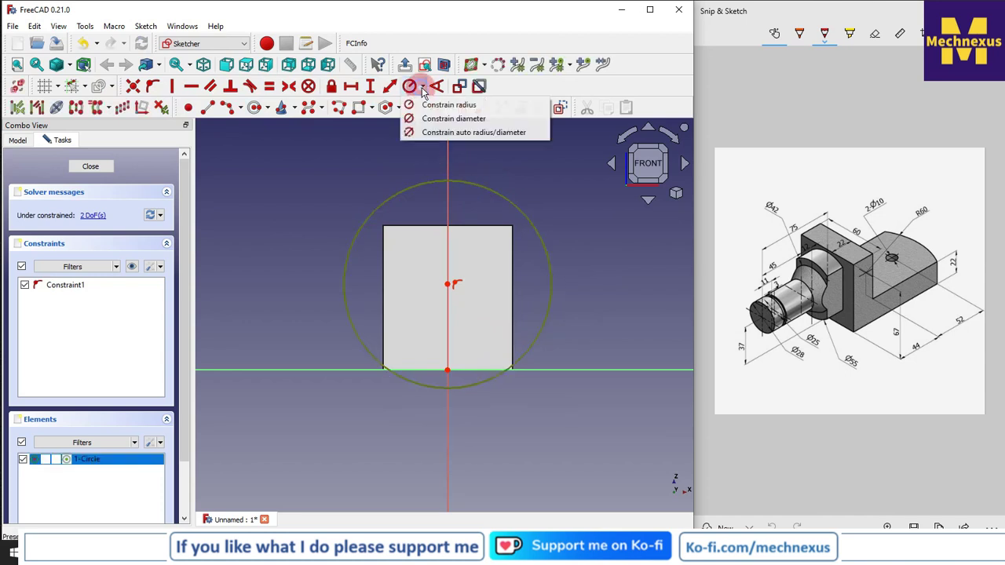
{"action": "left_click", "coordinate": [444, 119]}
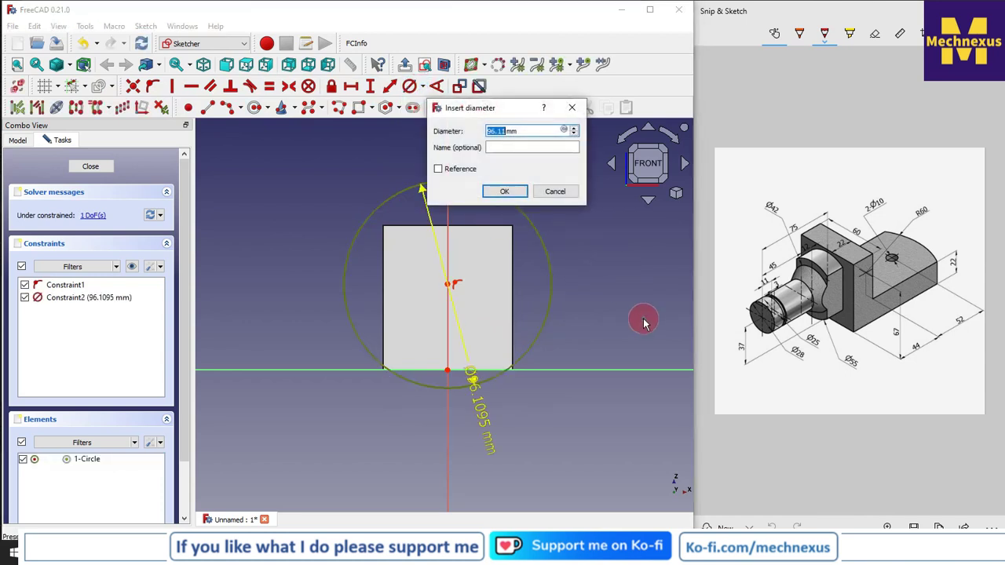
{"action": "key", "text": "Return"}
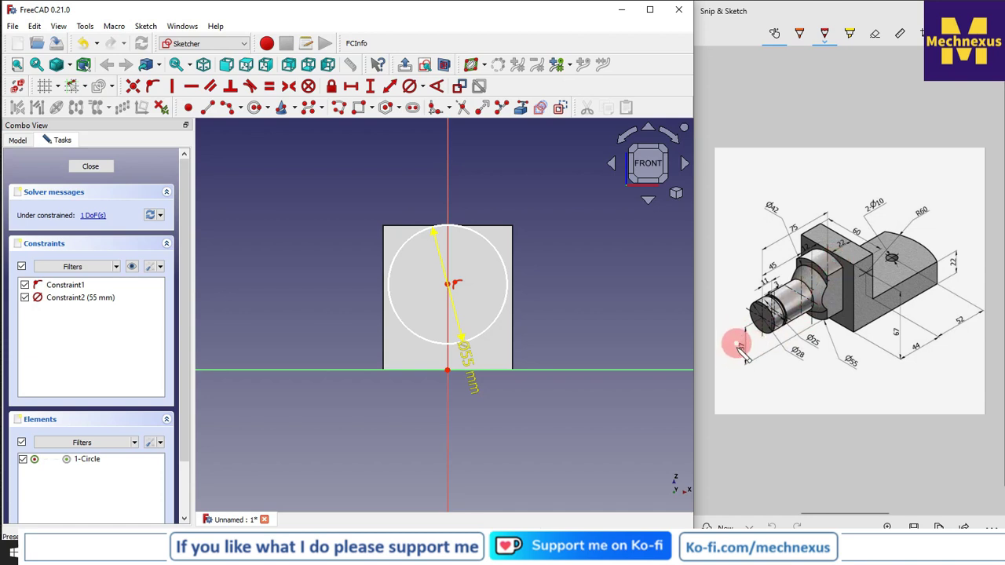
{"action": "left_click", "coordinate": [449, 369]}
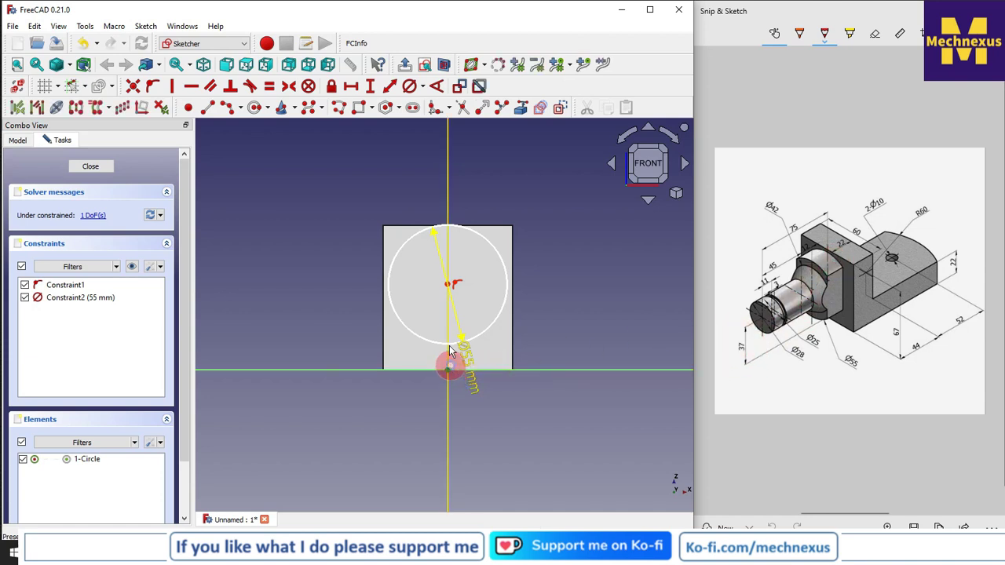
{"action": "left_click", "coordinate": [449, 286]}
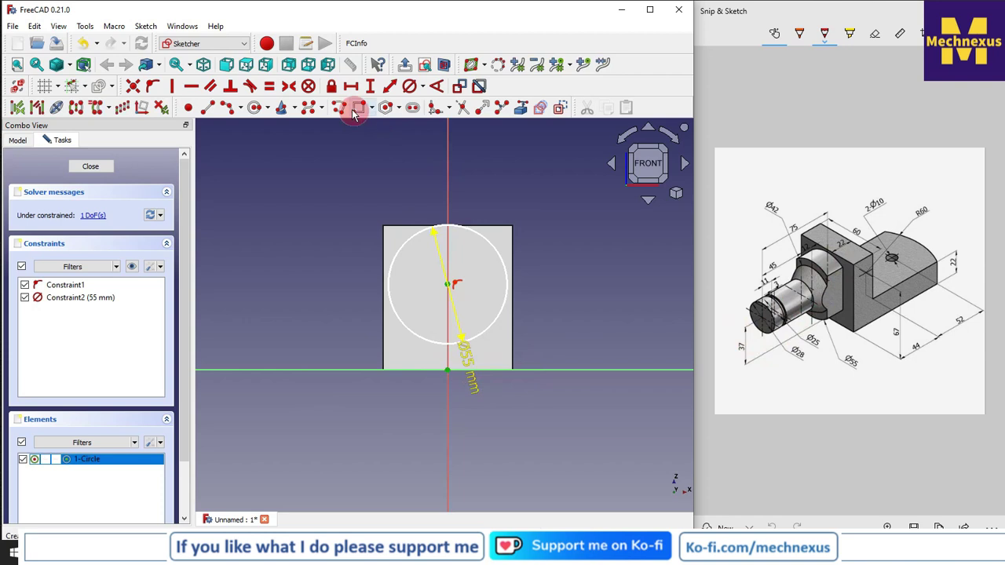
{"action": "left_click", "coordinate": [371, 87]}
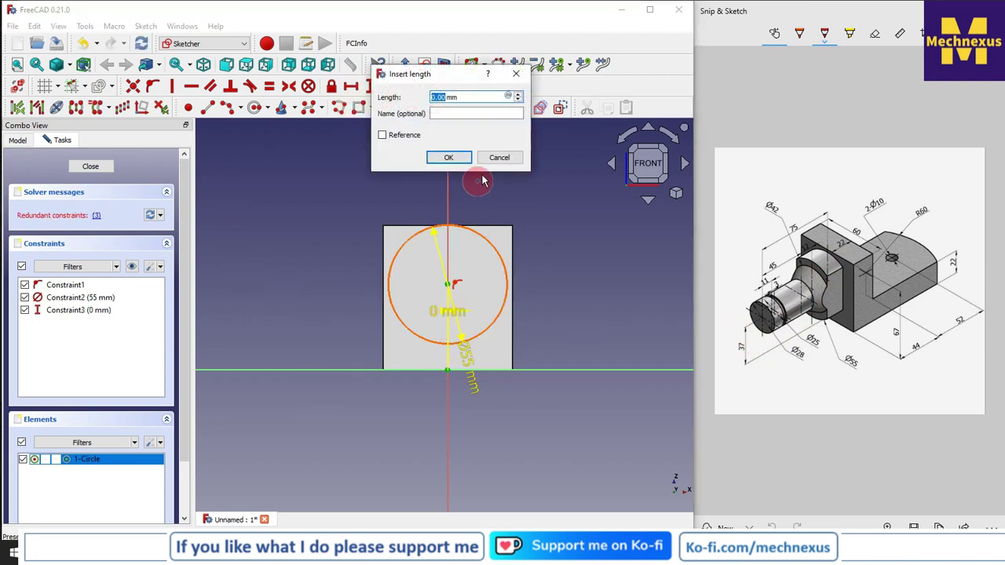
{"action": "left_click", "coordinate": [501, 157]}
- Constrain the circle's centre to 37 mm above the sketch origin
{"action": "left_click", "coordinate": [448, 369]}
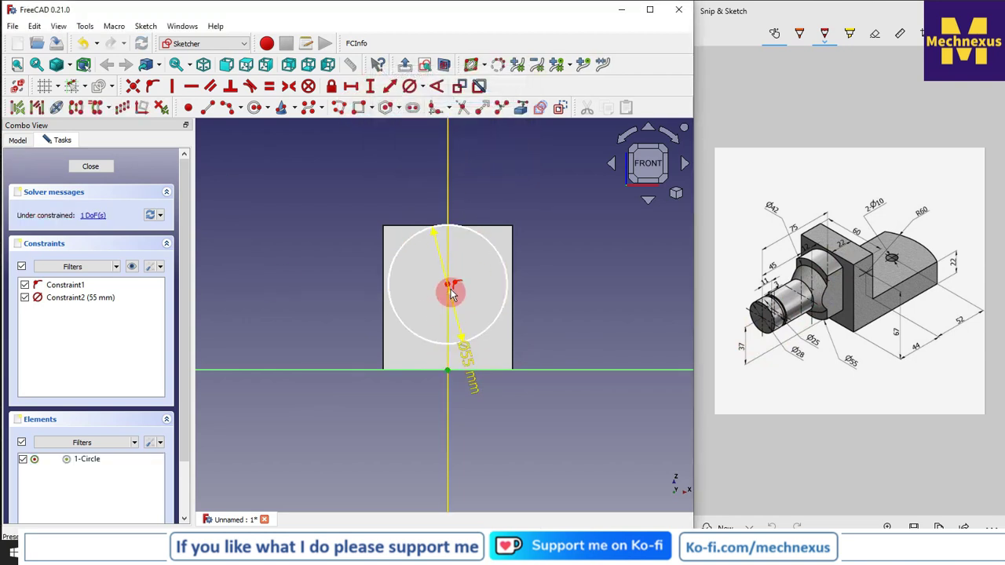
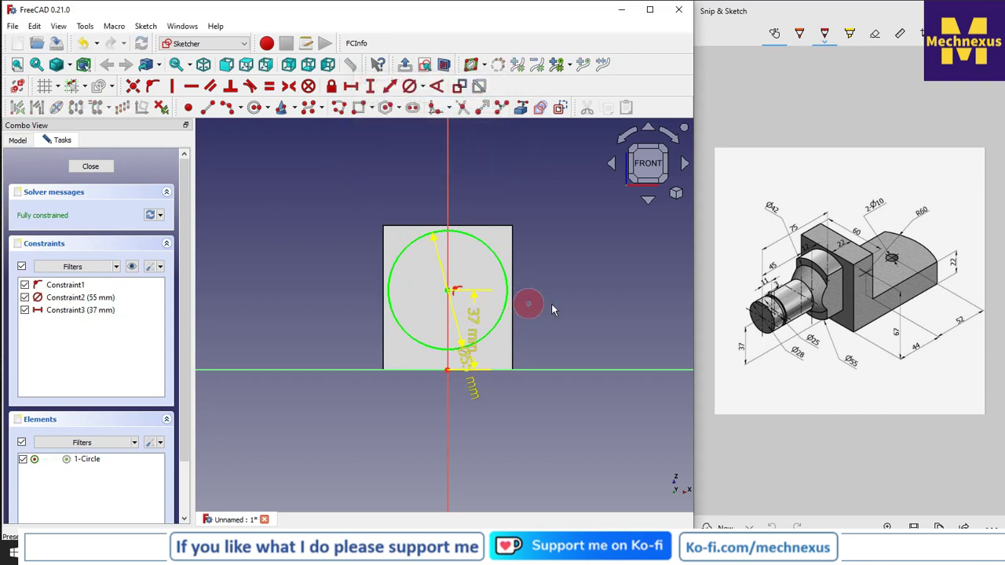
- Draw two lines as chords of the circle, a vertical one about 41.5 mm long on its left and one about 33 mm on its right
{"action": "scroll", "coordinate": [409, 262], "scroll_direction": "up", "scroll_amount": 1}
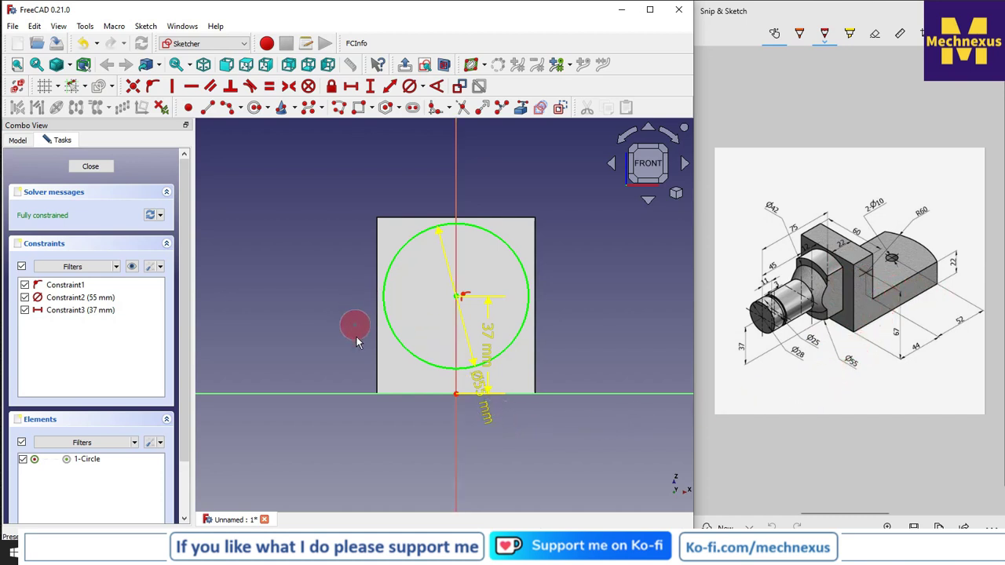
{"action": "left_click", "coordinate": [208, 108]}
{"action": "left_click", "coordinate": [409, 259]}
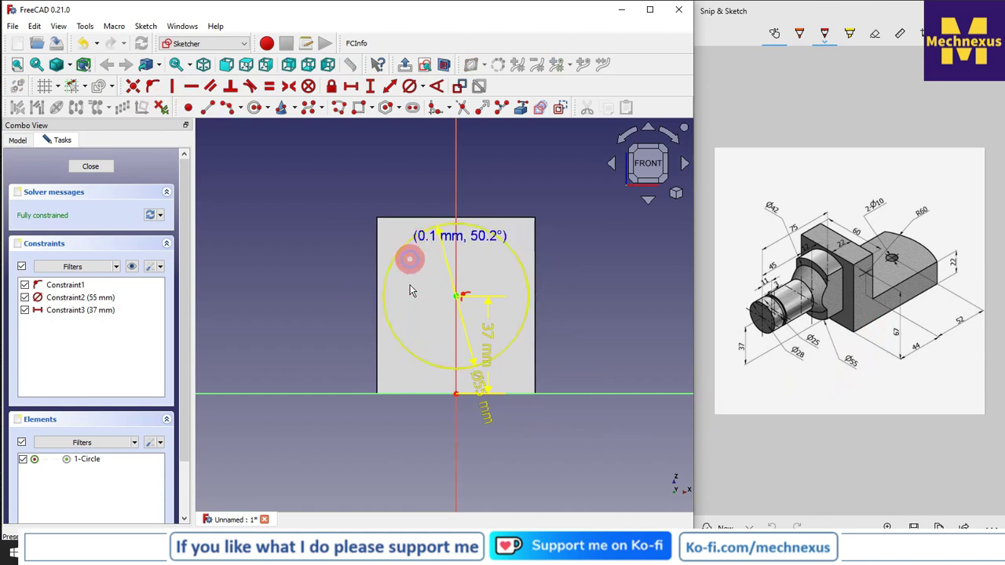
{"action": "left_click", "coordinate": [407, 352]}
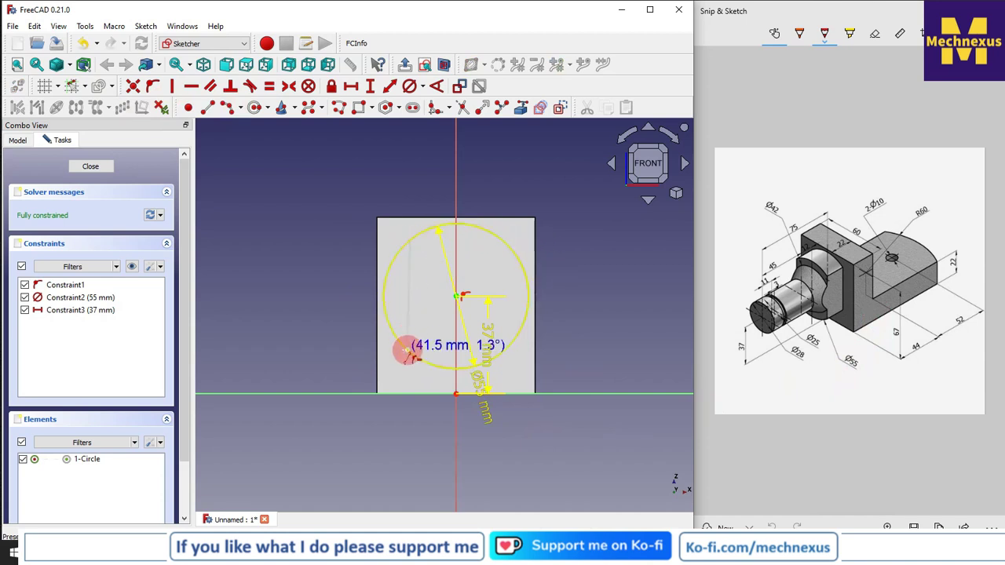
{"action": "left_click", "coordinate": [514, 274]}
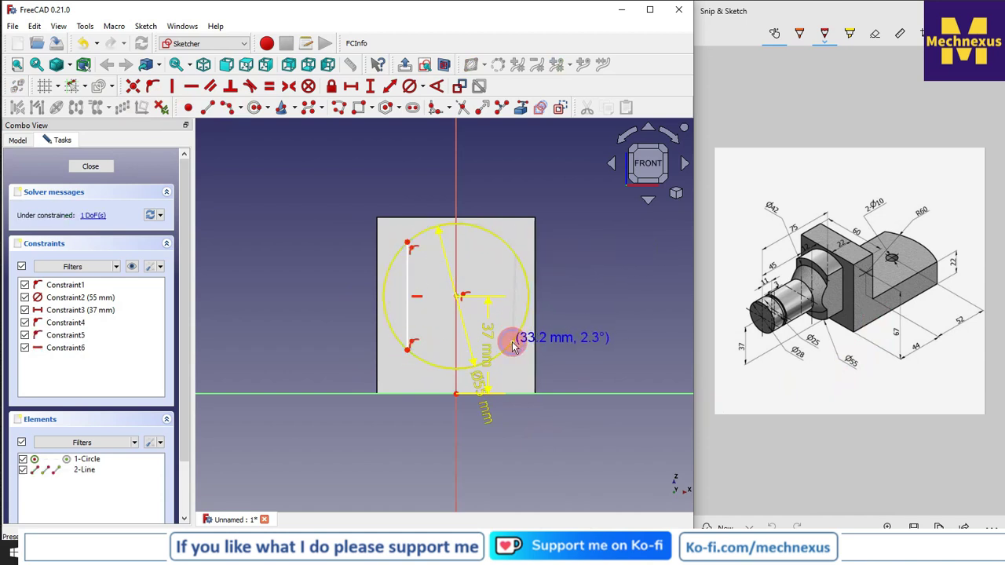
{"action": "left_click", "coordinate": [512, 341]}
- Finish the right chord on the circle and apply a horizontal constraint to it, aligning it parallel to the left chord
{"action": "left_click", "coordinate": [515, 289]}
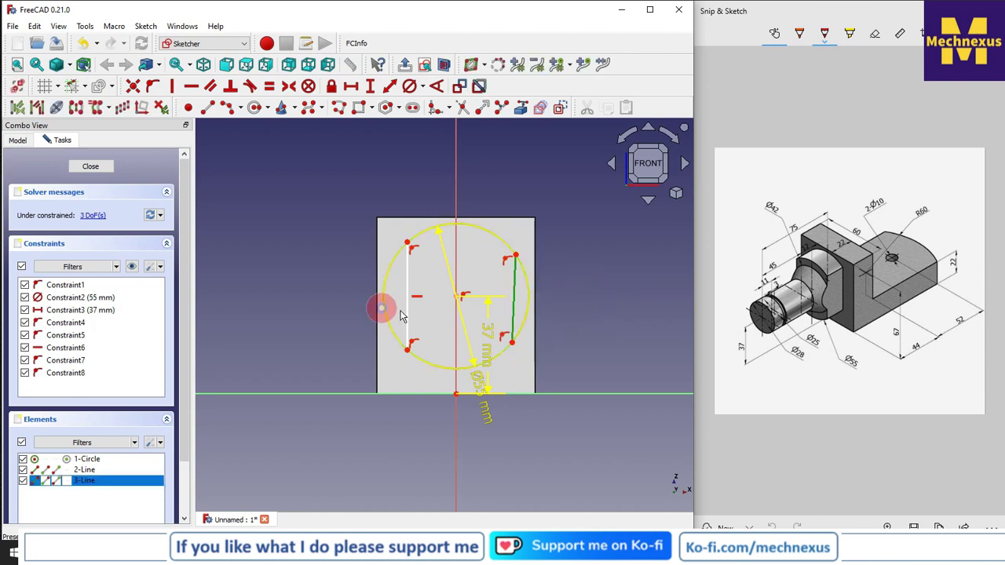
{"action": "left_click", "coordinate": [172, 86]}
{"action": "left_click", "coordinate": [607, 324]}
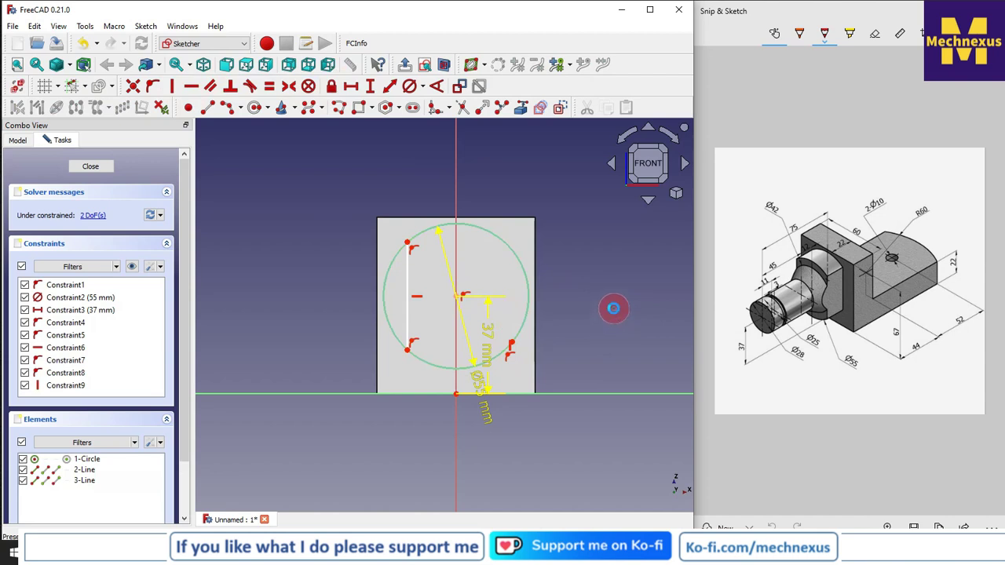
{"action": "key", "text": "ctrl+z"}
{"action": "left_click", "coordinate": [514, 294]}
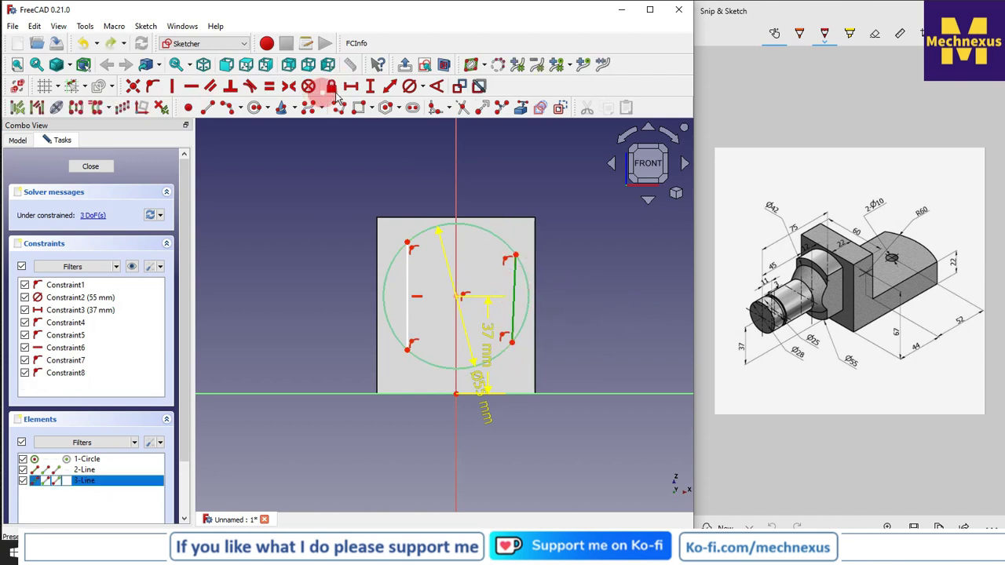
{"action": "left_click", "coordinate": [172, 86]}
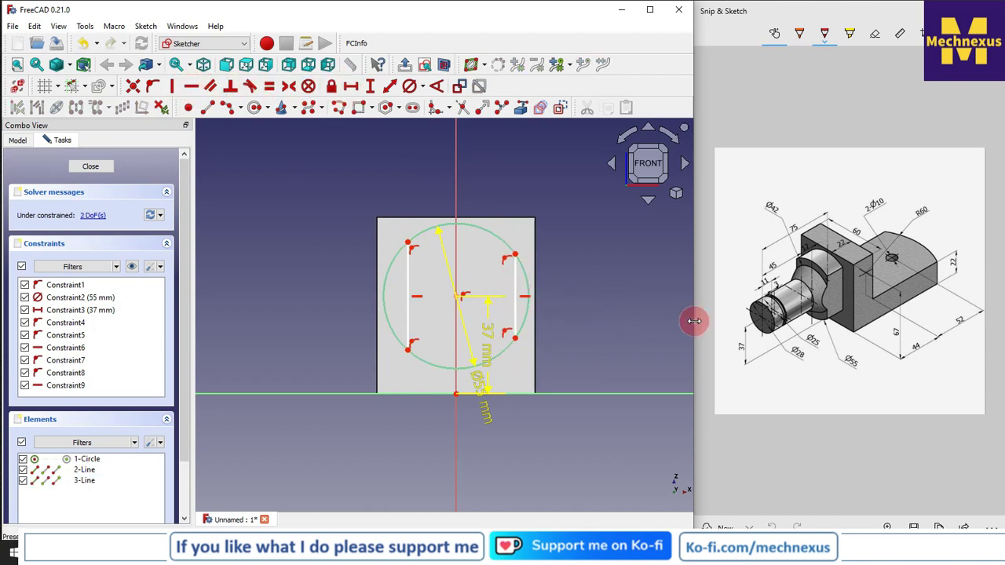
{"action": "scroll", "coordinate": [498, 270], "scroll_direction": "up", "scroll_amount": 2}
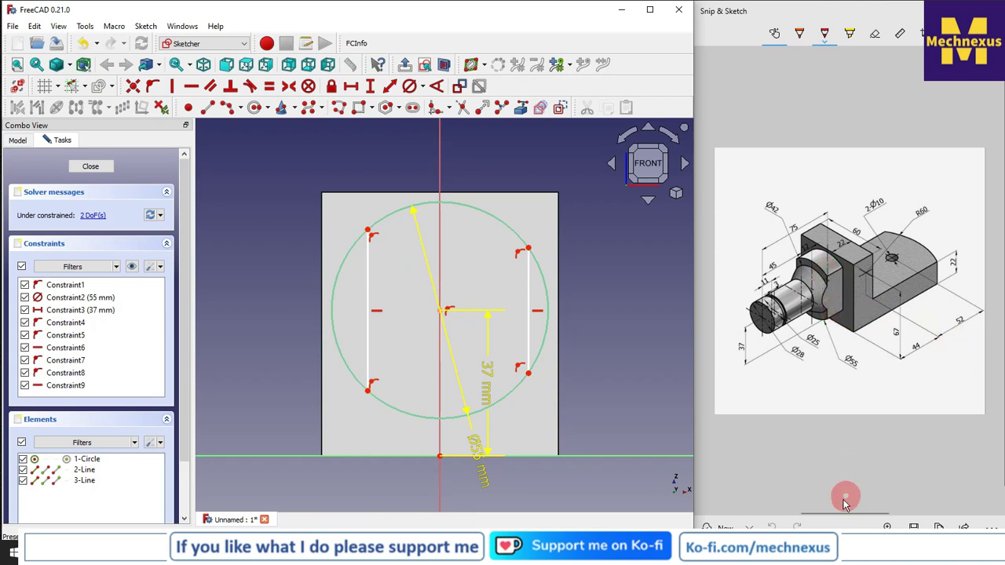
{"action": "left_click", "coordinate": [817, 343]}
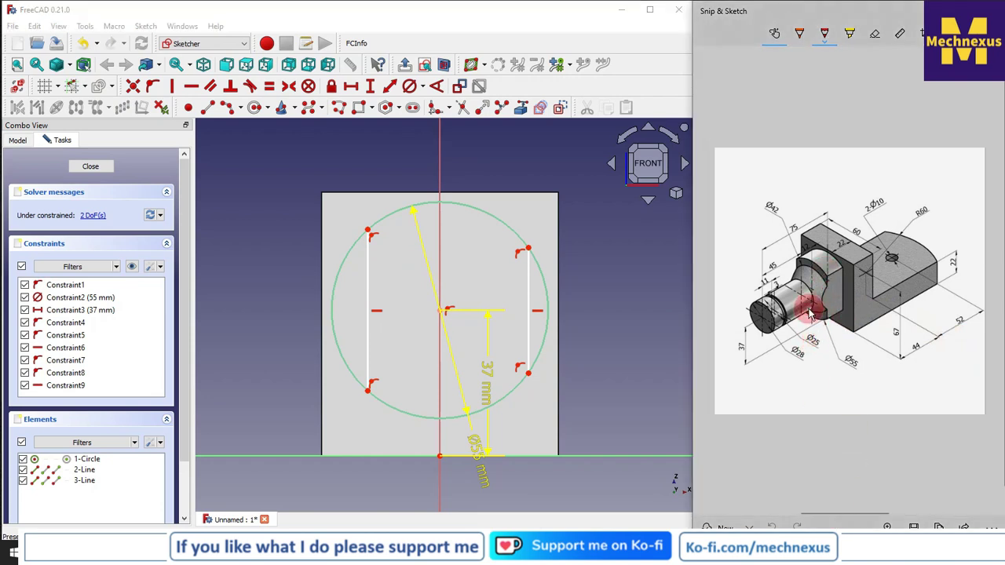
{"action": "scroll", "coordinate": [813, 313], "scroll_direction": "up", "scroll_amount": 4, "text": "ctrl"}
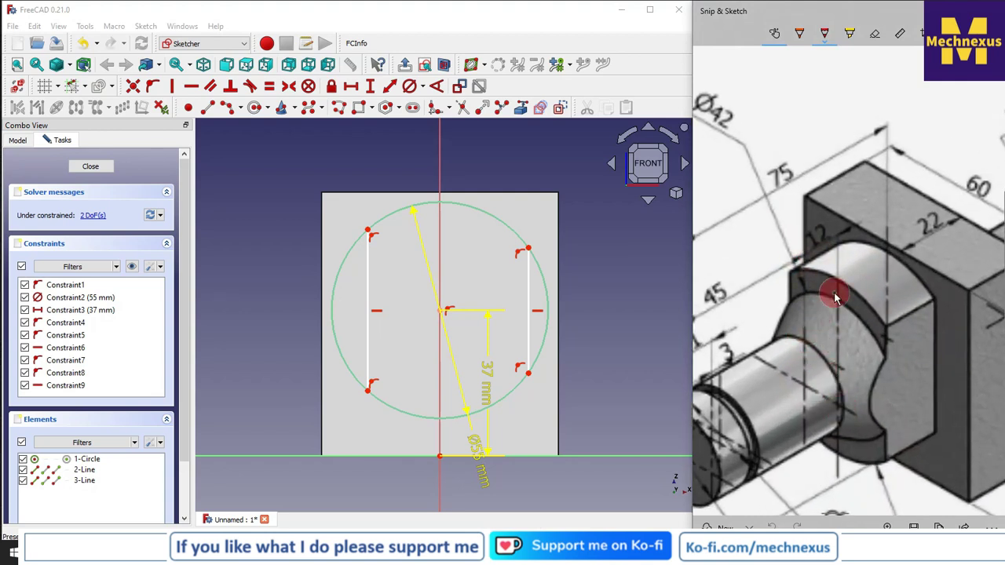
{"action": "scroll", "coordinate": [841, 333], "scroll_direction": "down", "scroll_amount": 2, "text": "ctrl"}
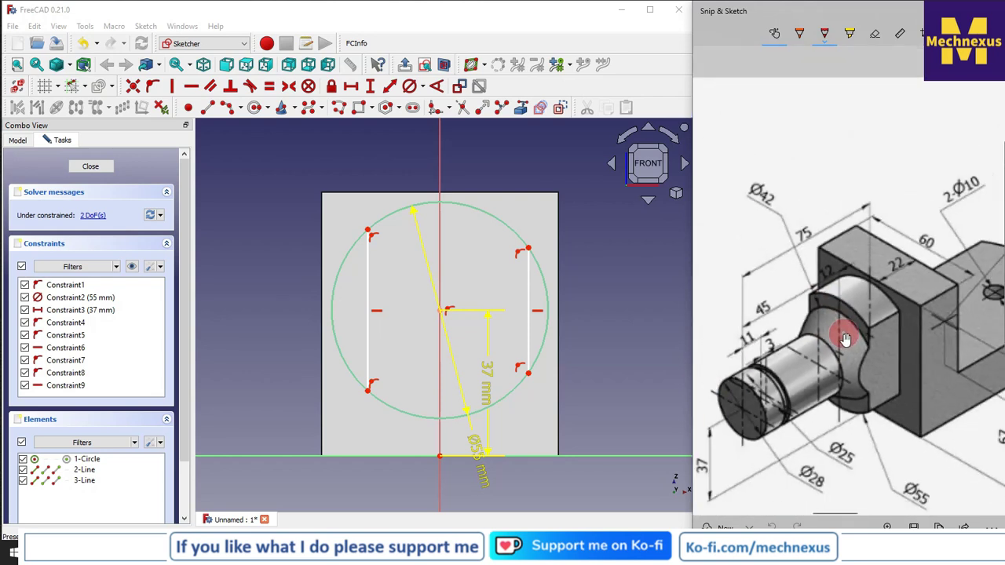
{"action": "left_click", "coordinate": [353, 89]}
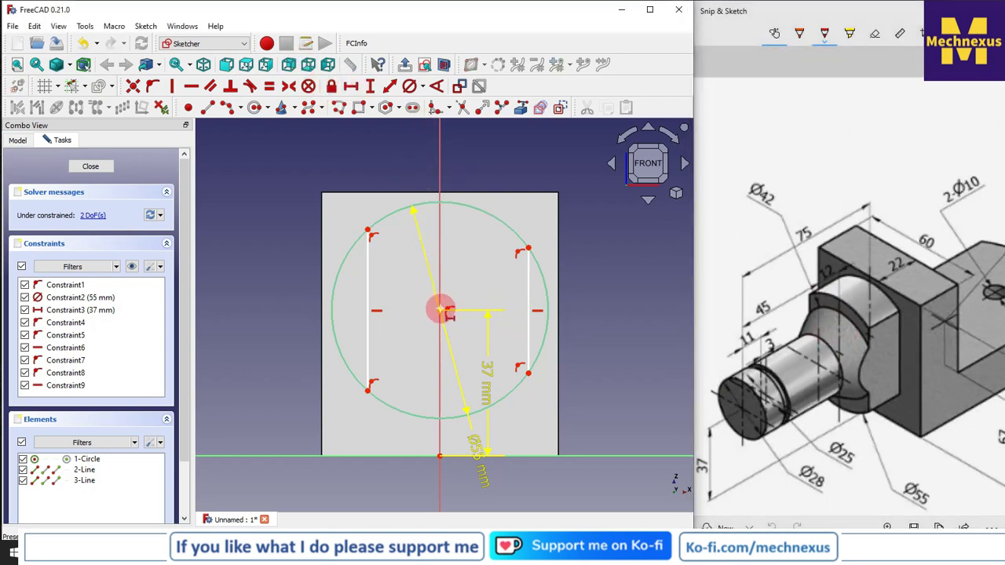
{"action": "left_click", "coordinate": [443, 310]}
{"action": "left_click", "coordinate": [528, 248]}
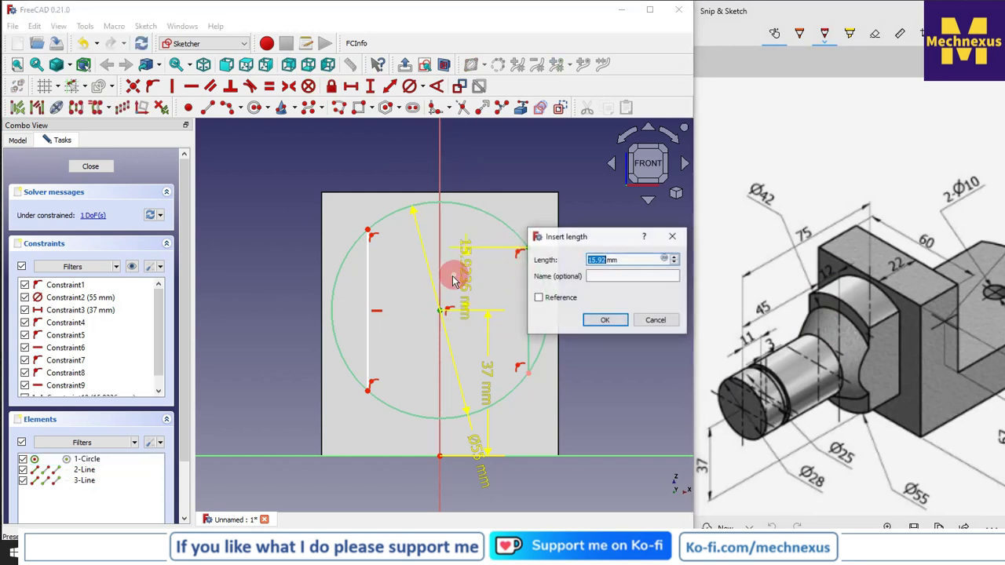
{"action": "left_click", "coordinate": [646, 322]}
- Constrain the right and left chords each to a vertical distance of 12 mm from the circle's centre
{"action": "left_click", "coordinate": [370, 87]}
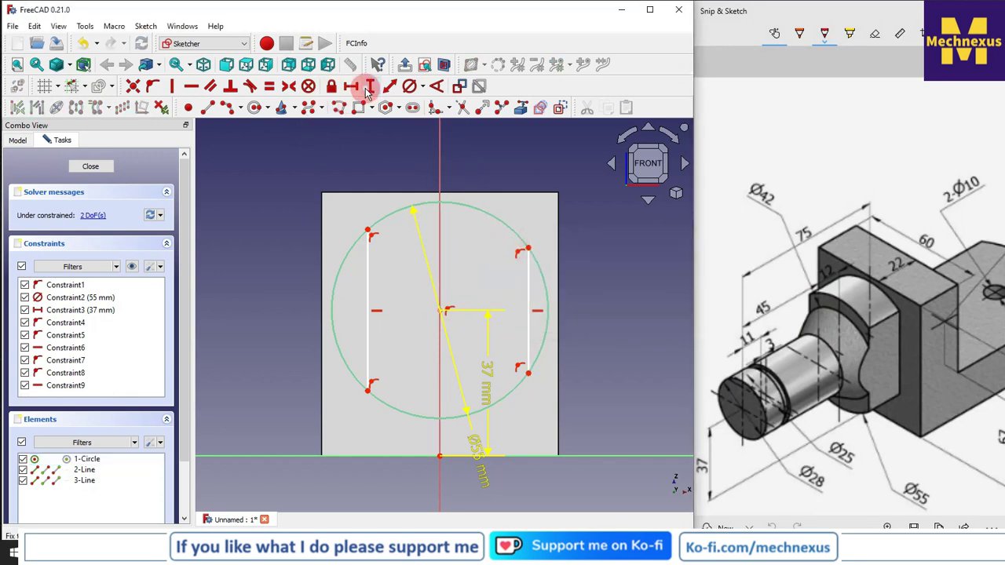
{"action": "left_click", "coordinate": [445, 311]}
{"action": "left_click", "coordinate": [533, 250]}
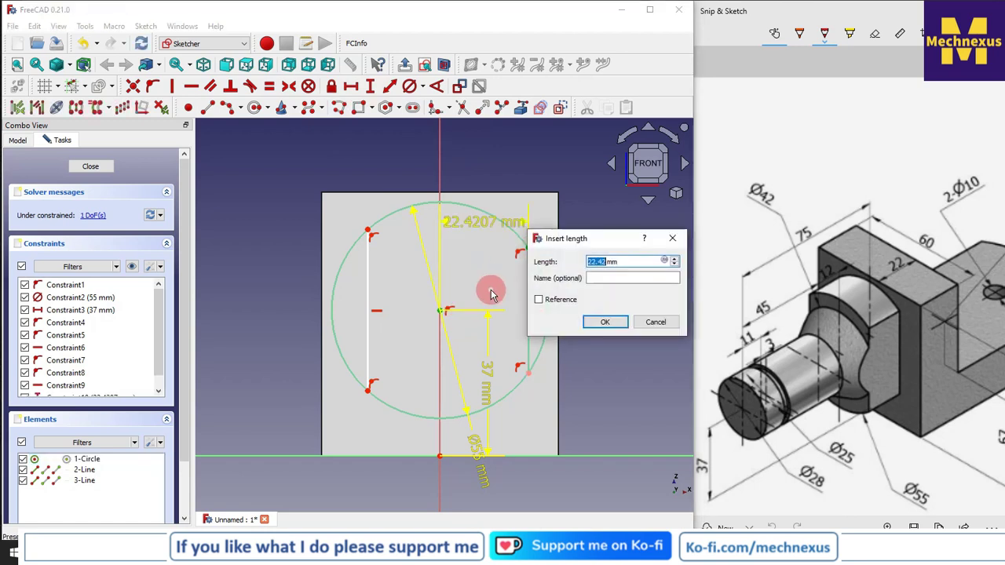
{"action": "type", "text": "12"}
{"action": "key", "text": "Return"}
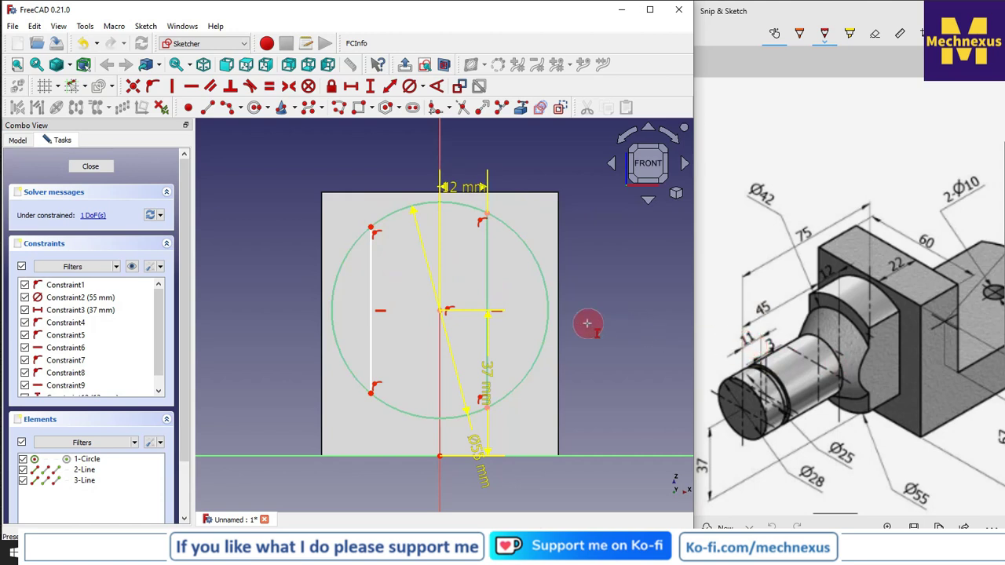
{"action": "left_click", "coordinate": [373, 228]}
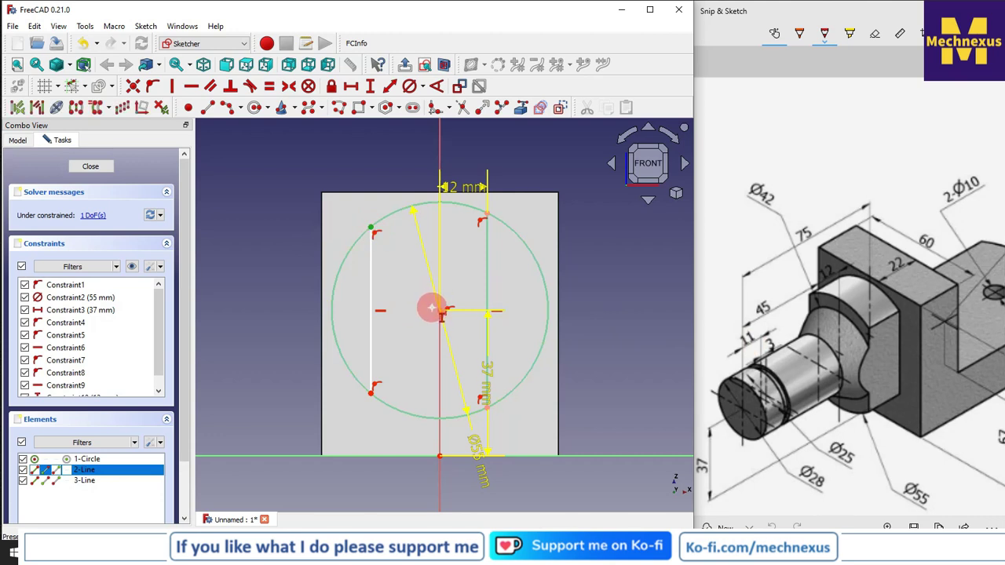
{"action": "key", "text": "i"}
{"action": "type", "text": "12"}
{"action": "key", "text": "Return"}
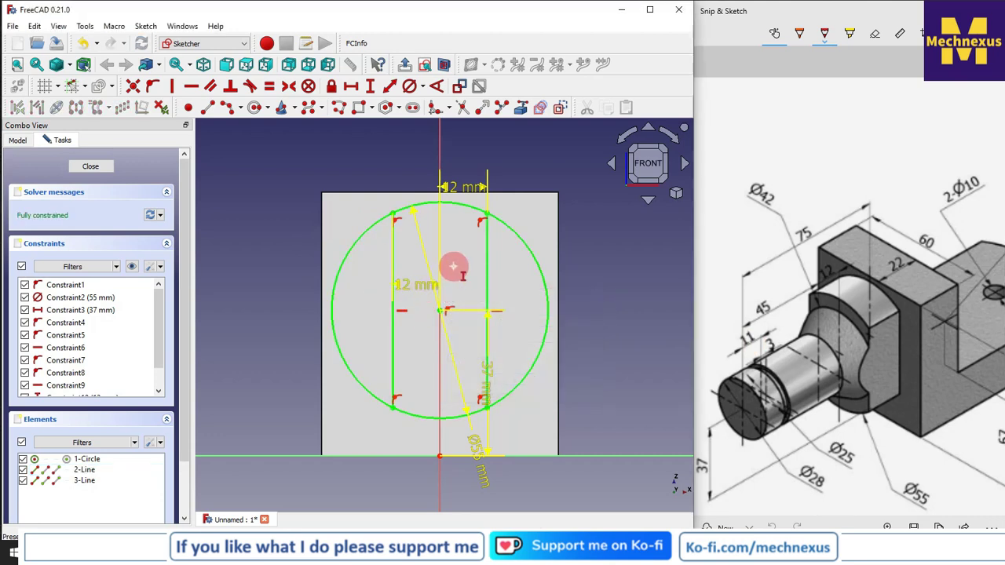
- Trim away the circle's arcs outside the two chords and close the sketch
{"action": "scroll", "coordinate": [453, 268], "scroll_direction": "down", "scroll_amount": 2}
{"action": "scroll", "coordinate": [453, 267], "scroll_direction": "up", "scroll_amount": 2}
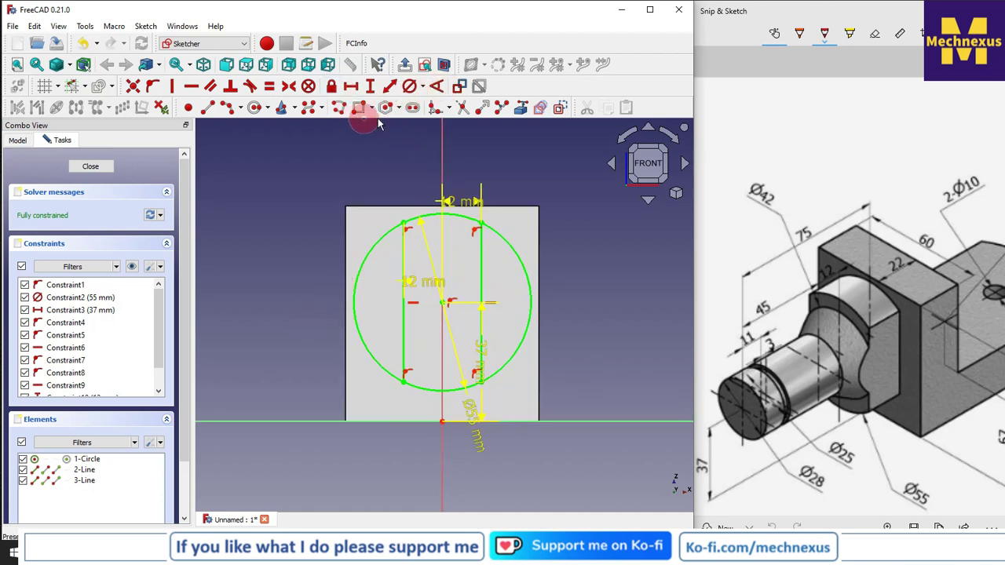
{"action": "left_click", "coordinate": [462, 108]}
{"action": "left_click", "coordinate": [509, 243]}
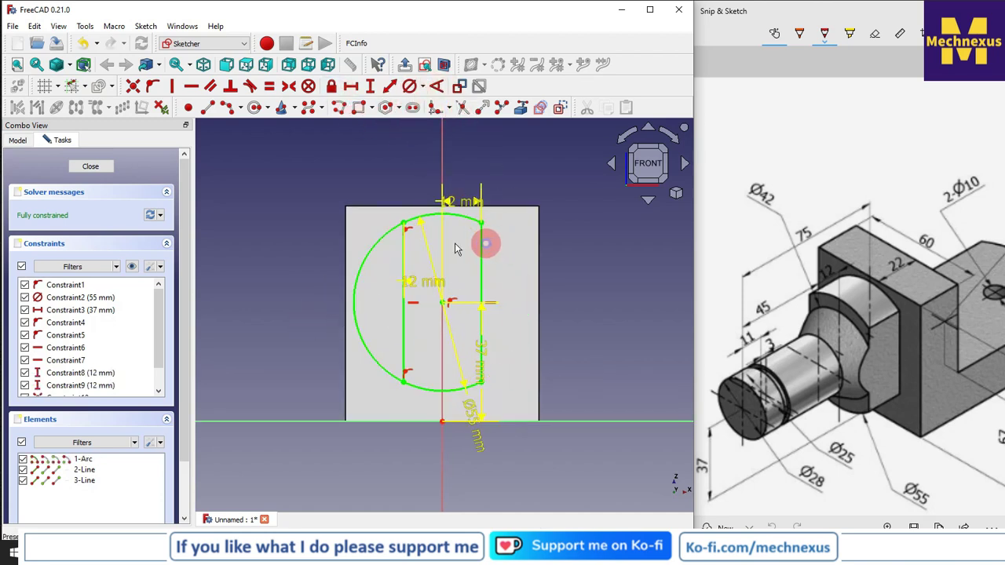
{"action": "left_click", "coordinate": [384, 241]}
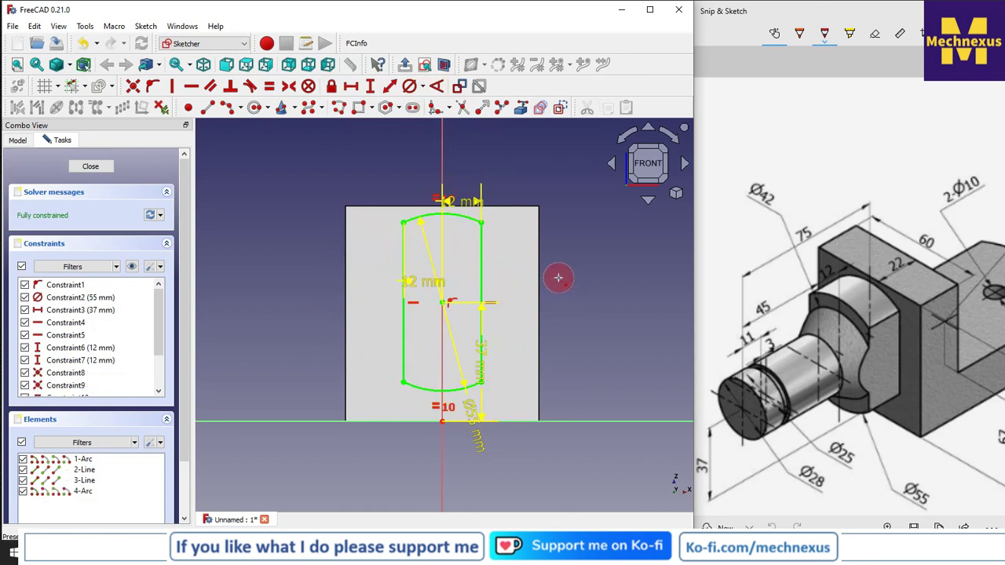
{"action": "left_click", "coordinate": [90, 167]}
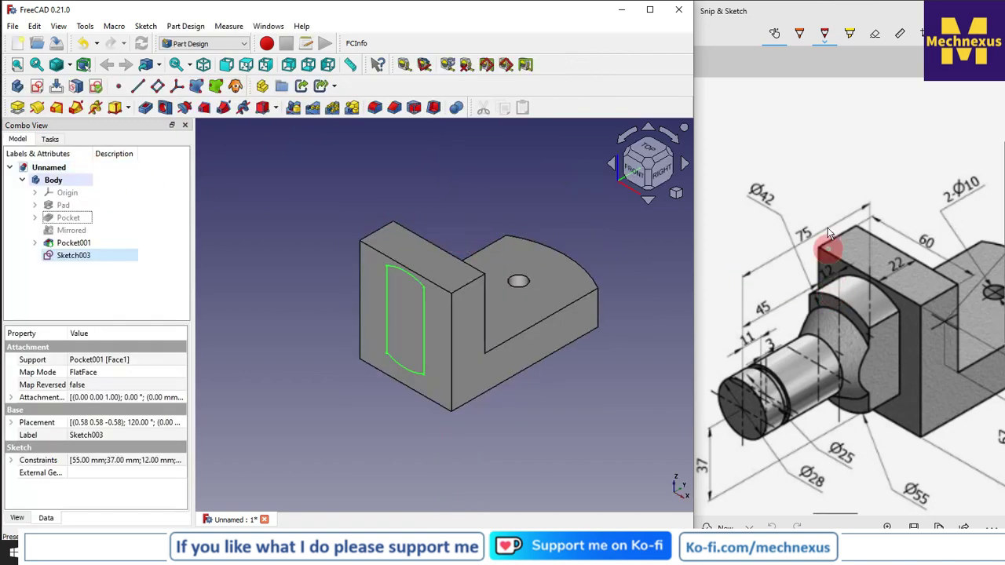
- Pad the flat-sided boss profile from the upright block with a length of 75-45 mm
{"action": "left_click", "coordinate": [802, 163]}
{"action": "scroll", "coordinate": [802, 176], "scroll_direction": "down", "scroll_amount": 3, "text": "ctrl"}
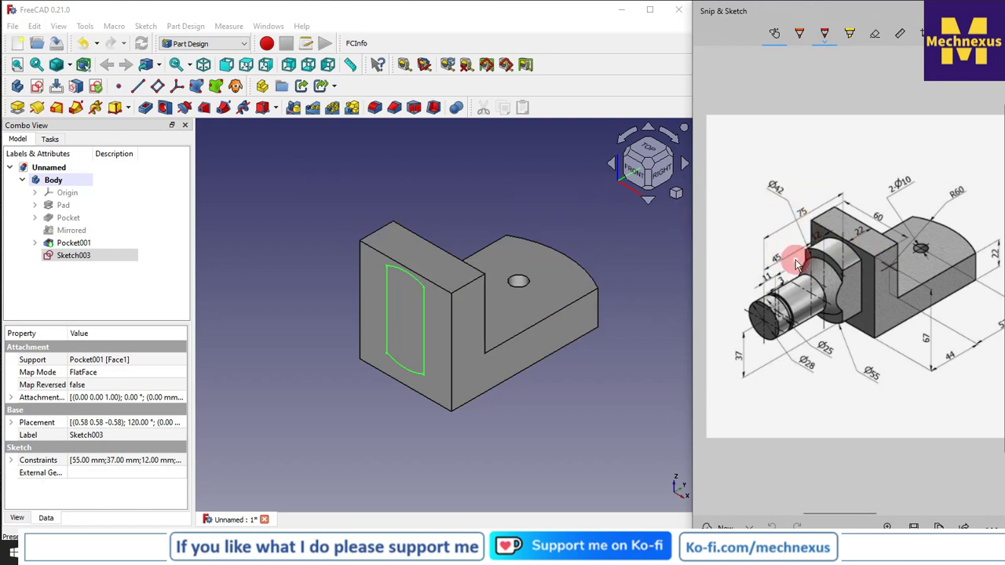
{"action": "left_click", "coordinate": [82, 255]}
{"action": "left_click", "coordinate": [17, 108]}
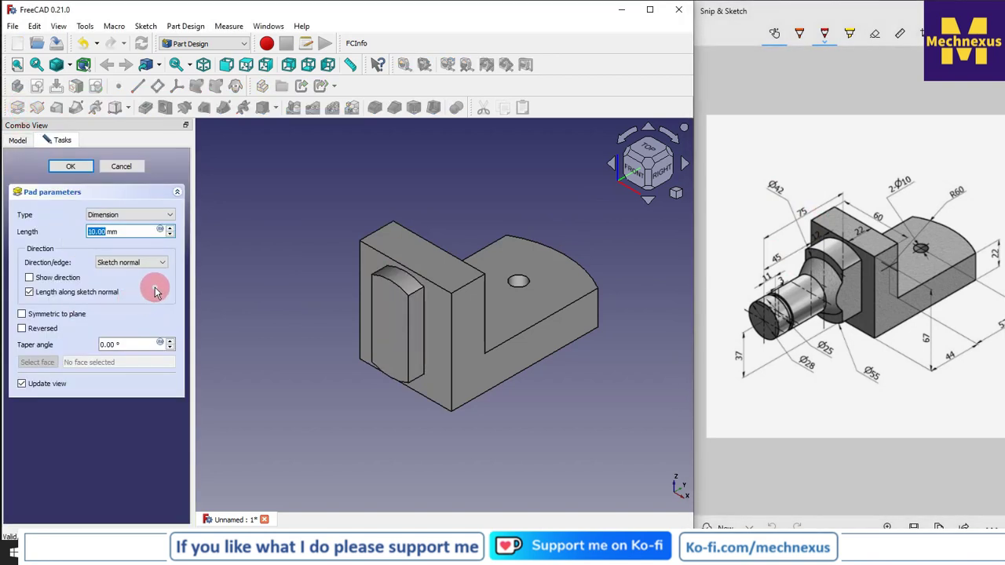
{"action": "type", "text": "75-45"}
{"action": "key", "text": "Return"}
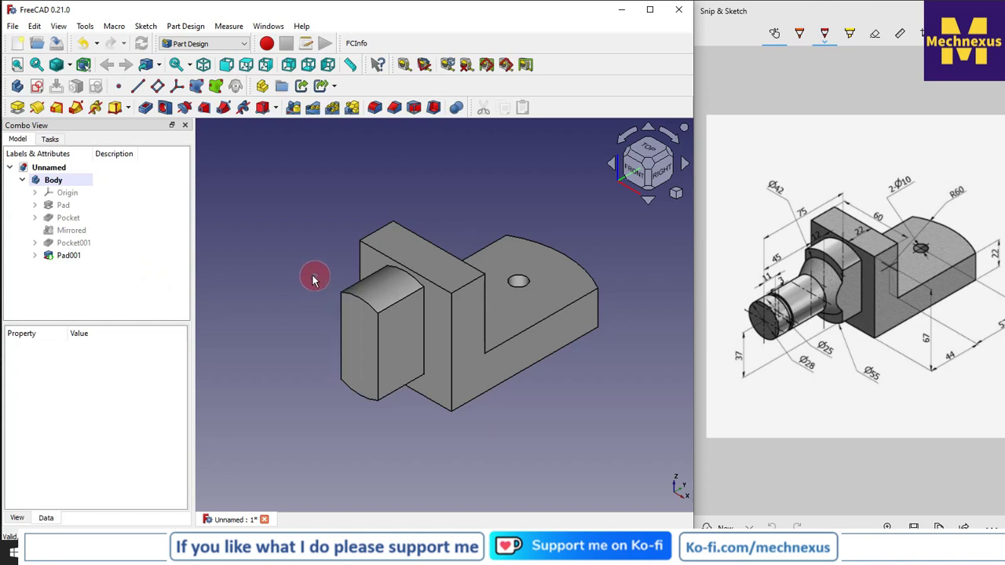
- Check the boss depth in the reference drawing and set the boss pad's length to 20 mm
{"action": "left_click", "coordinate": [853, 275]}
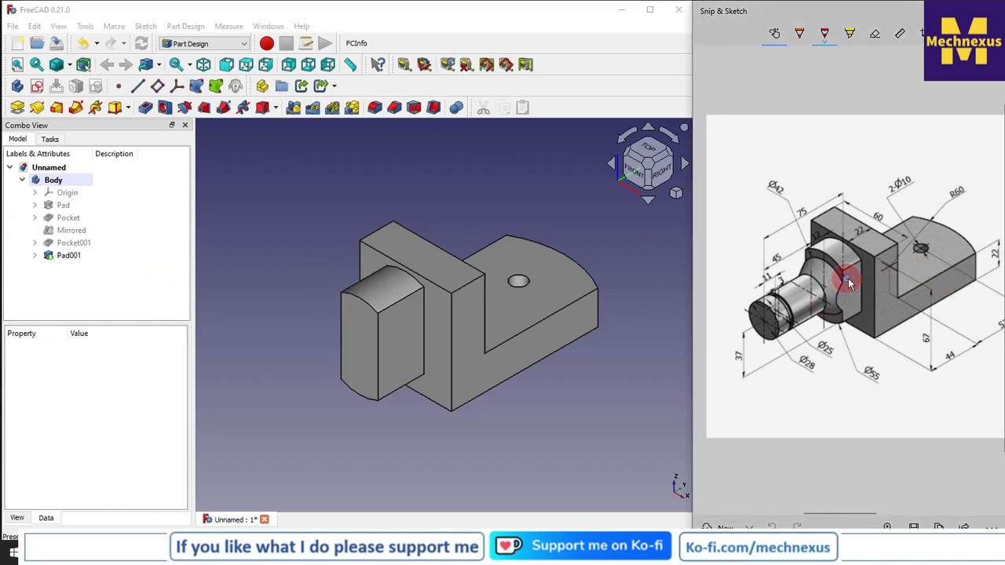
{"action": "scroll", "coordinate": [857, 257], "scroll_direction": "up", "scroll_amount": 2, "text": "ctrl"}
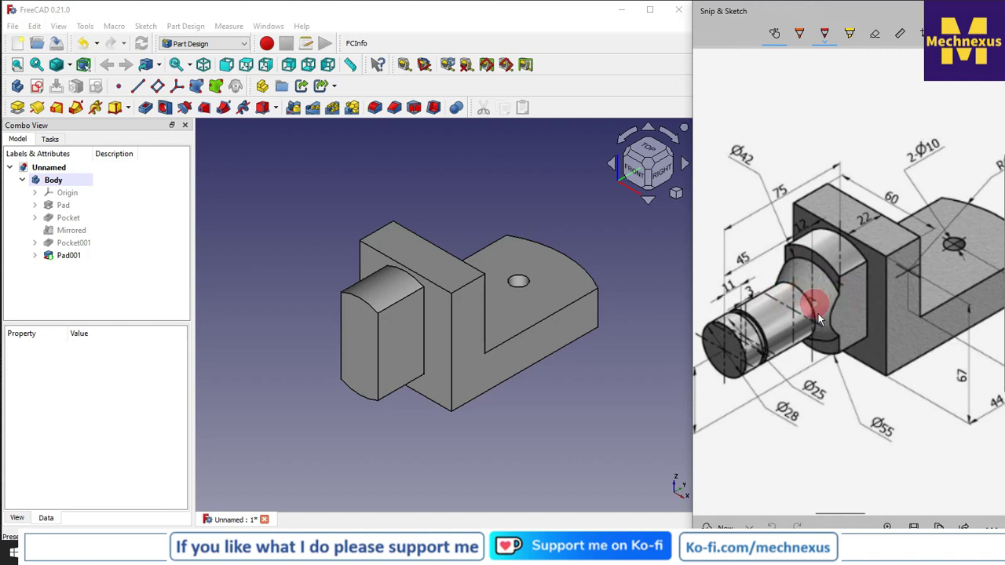
{"action": "scroll", "coordinate": [852, 335], "scroll_direction": "down", "scroll_amount": 1, "text": "ctrl"}
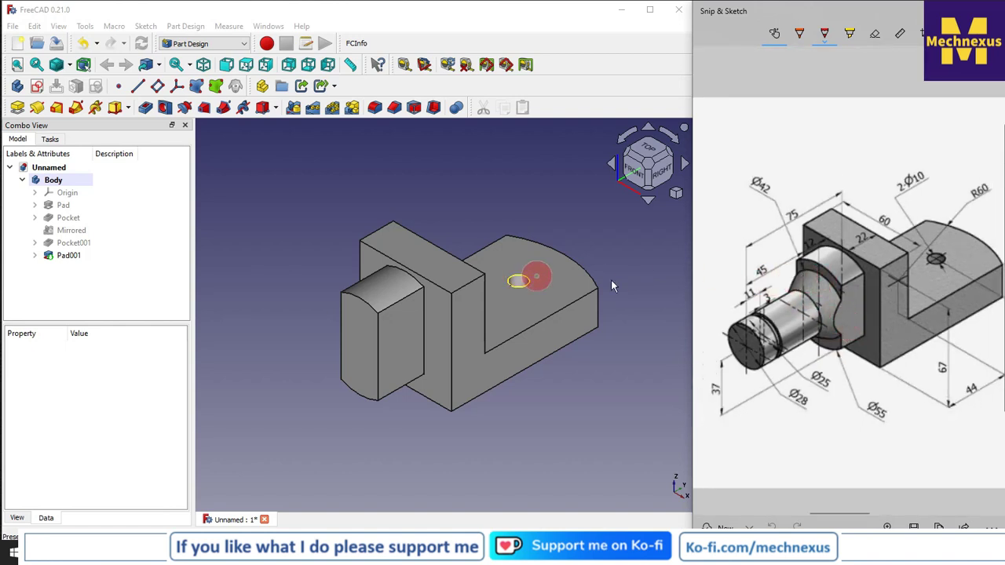
{"action": "right_click", "coordinate": [72, 259]}
{"action": "right_click", "coordinate": [68, 259]}
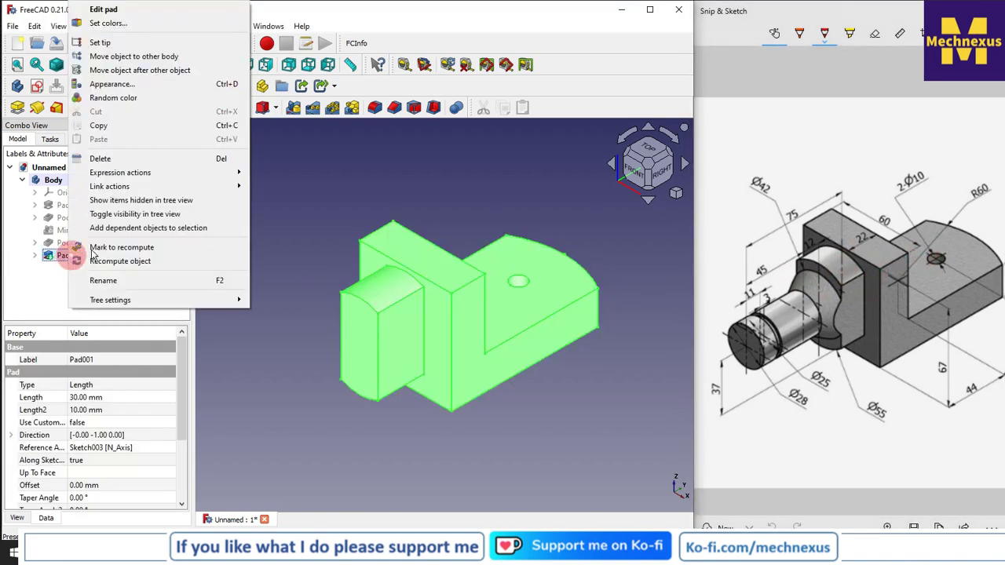
{"action": "left_click", "coordinate": [110, 9]}
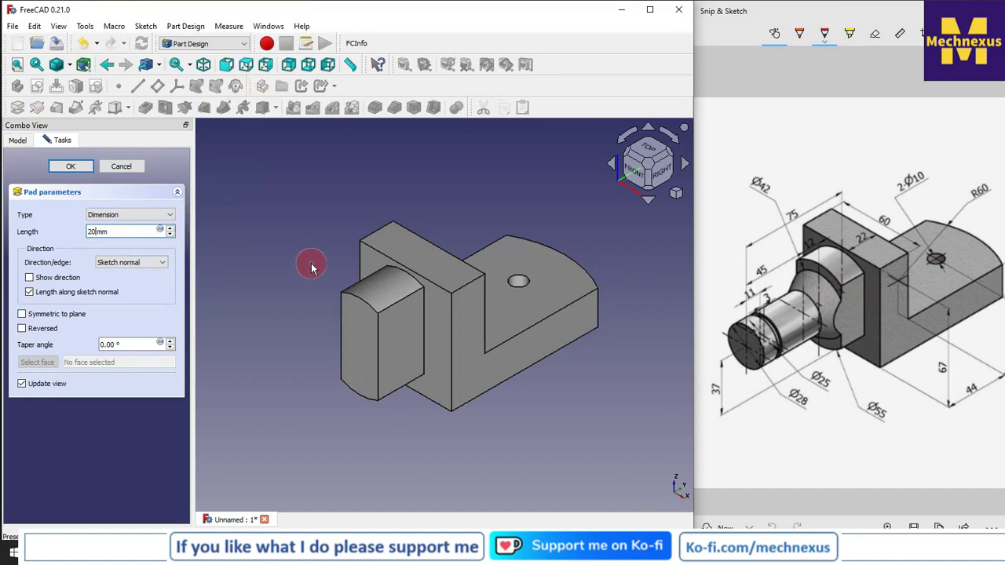
{"action": "key", "text": "Return"}
- Make the body's origin planes and axes visible around the model
{"action": "scroll", "coordinate": [785, 264], "scroll_direction": "down", "scroll_amount": 3}
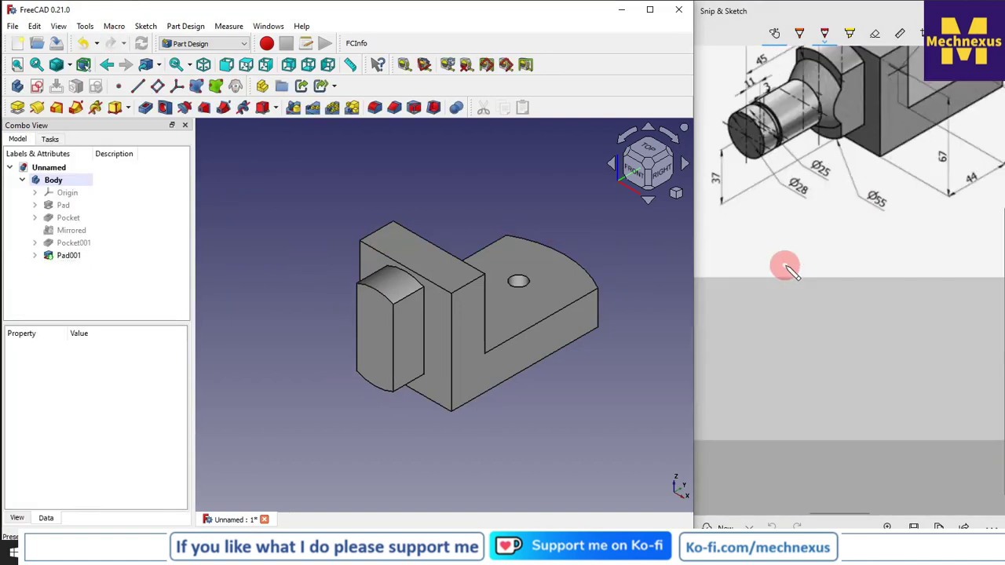
{"action": "scroll", "coordinate": [788, 268], "scroll_direction": "up", "scroll_amount": 5}
{"action": "scroll", "coordinate": [793, 272], "scroll_direction": "down", "scroll_amount": 1}
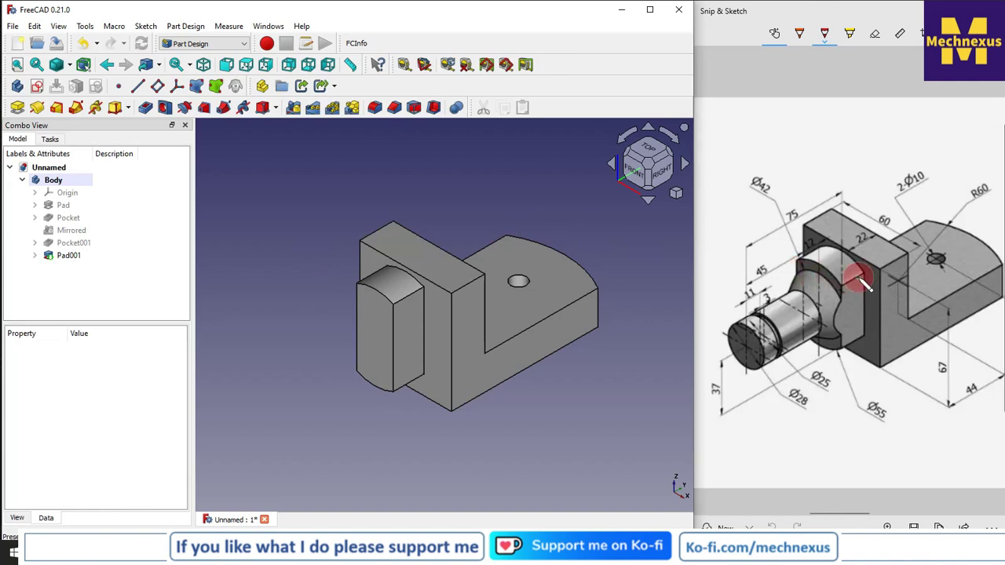
{"action": "scroll", "coordinate": [862, 282], "scroll_direction": "down", "scroll_amount": 1}
{"action": "scroll", "coordinate": [864, 279], "scroll_direction": "down", "scroll_amount": 1, "text": "ctrl"}
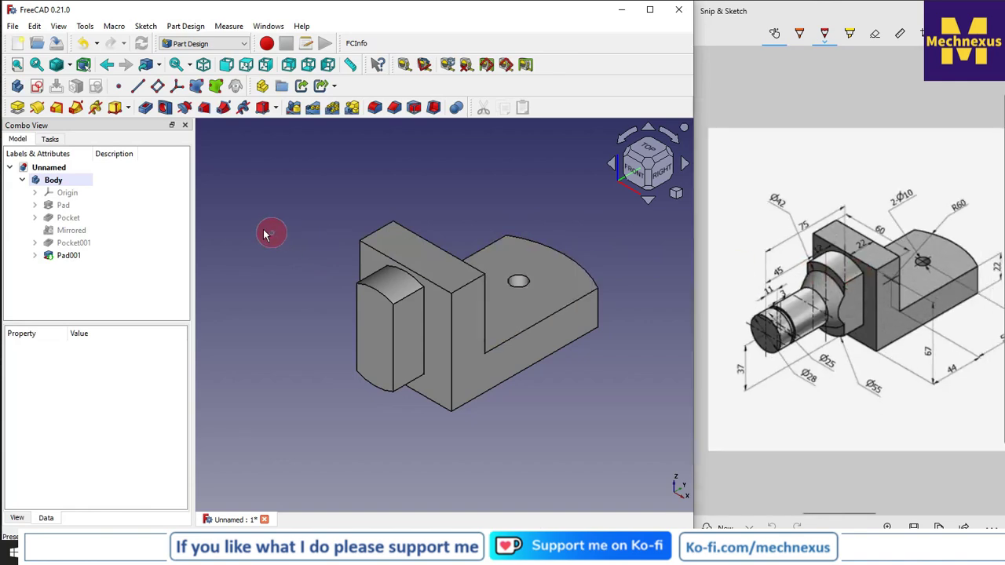
{"action": "left_click", "coordinate": [67, 195]}
{"action": "key", "text": "space"}
{"action": "scroll", "coordinate": [456, 219], "scroll_direction": "down", "scroll_amount": 4}
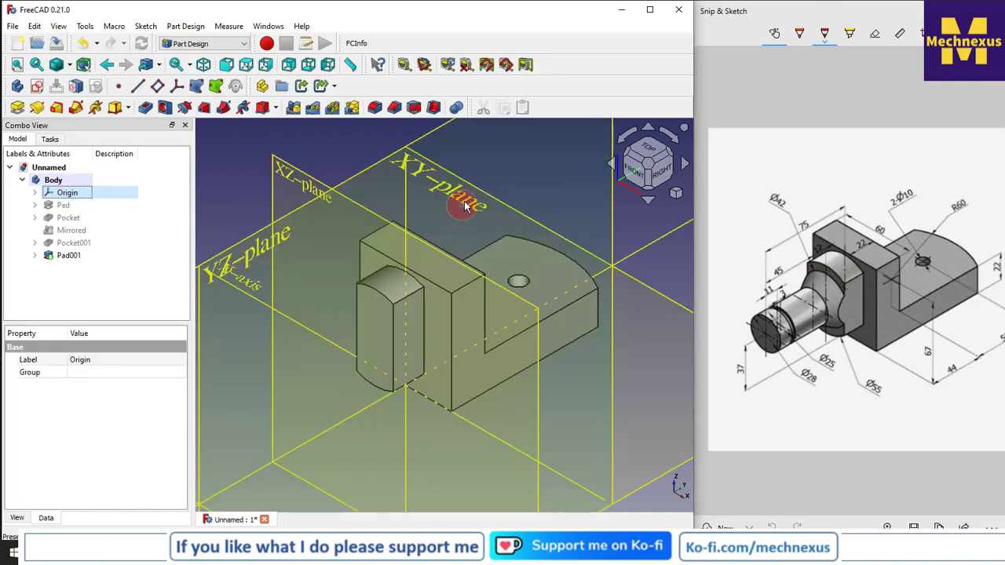
{"action": "left_click", "coordinate": [573, 407]}
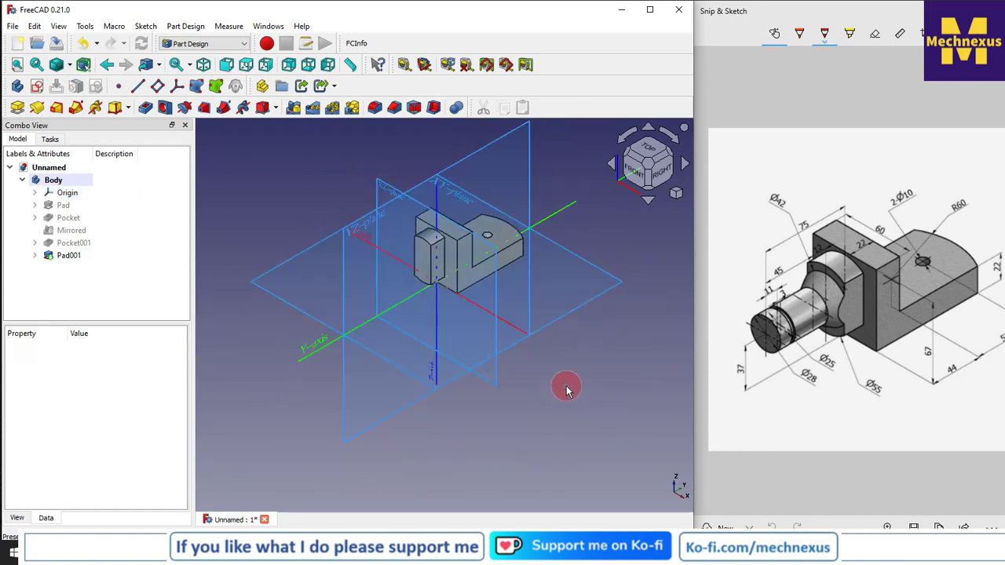
- Show the Pocket001 feature in place of the padded boss
{"action": "left_click", "coordinate": [348, 236]}
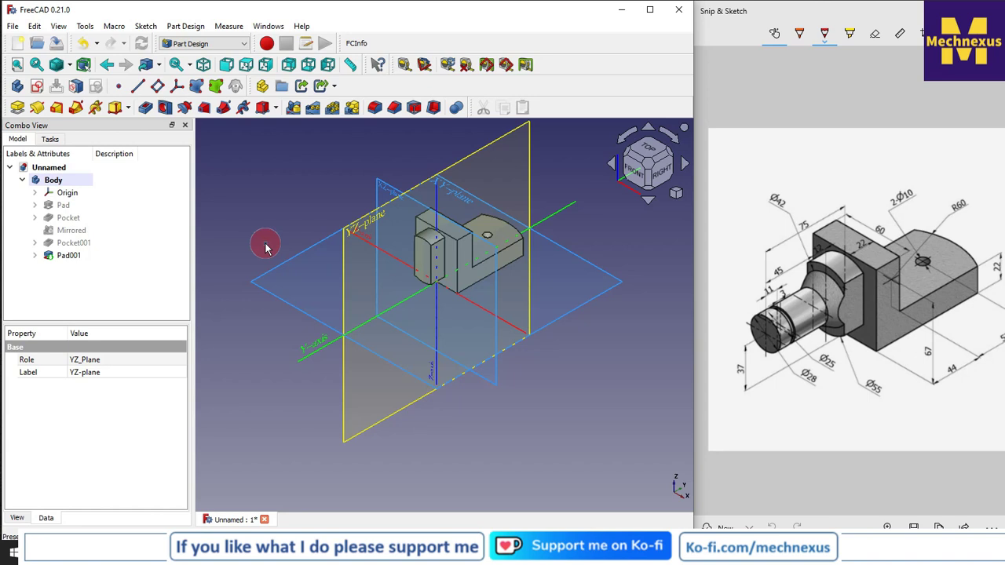
{"action": "left_click", "coordinate": [266, 248]}
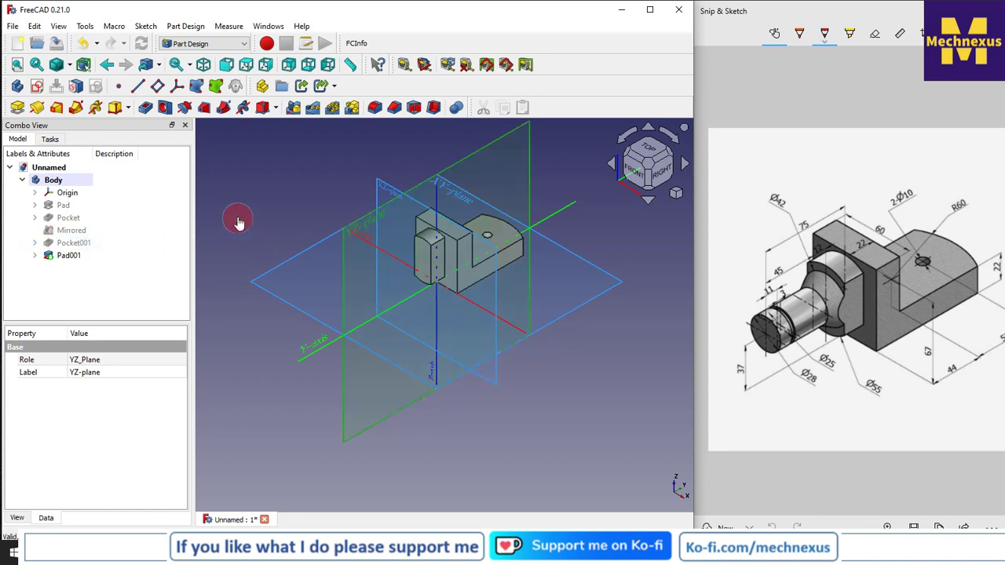
{"action": "left_click", "coordinate": [79, 250]}
{"action": "key", "text": "space"}
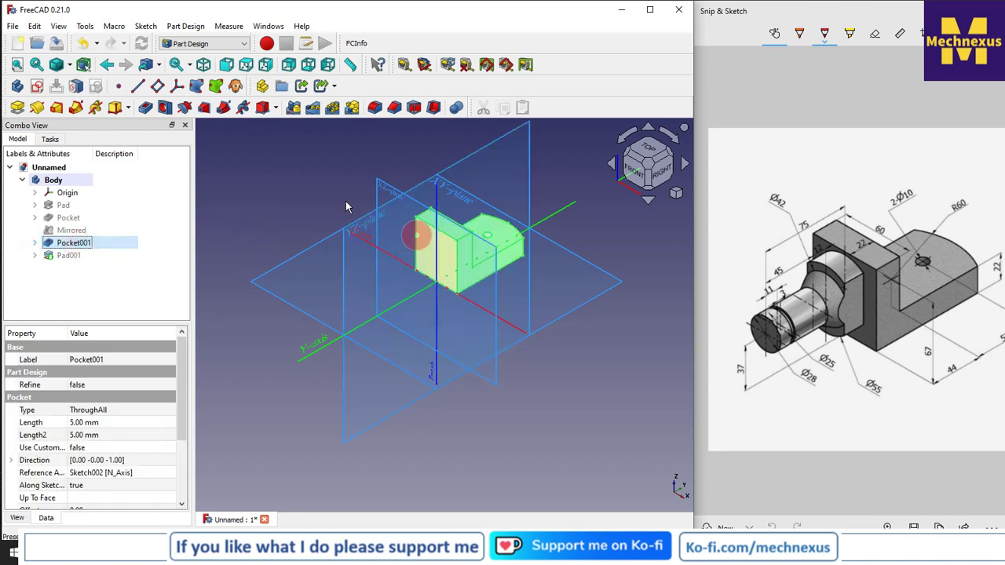
- Show the padded boss (Pad001) in place of Pocket001 and hide the body's origin planes and axes
{"action": "left_click", "coordinate": [110, 253]}
{"action": "left_click", "coordinate": [69, 255]}
{"action": "key", "text": "space"}
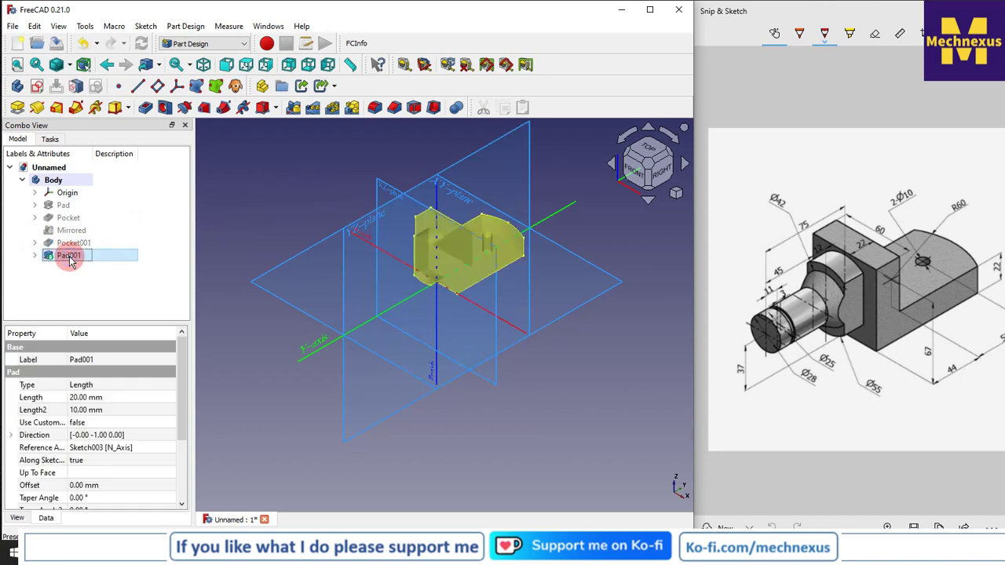
{"action": "left_click", "coordinate": [61, 192]}
{"action": "key", "text": "space"}
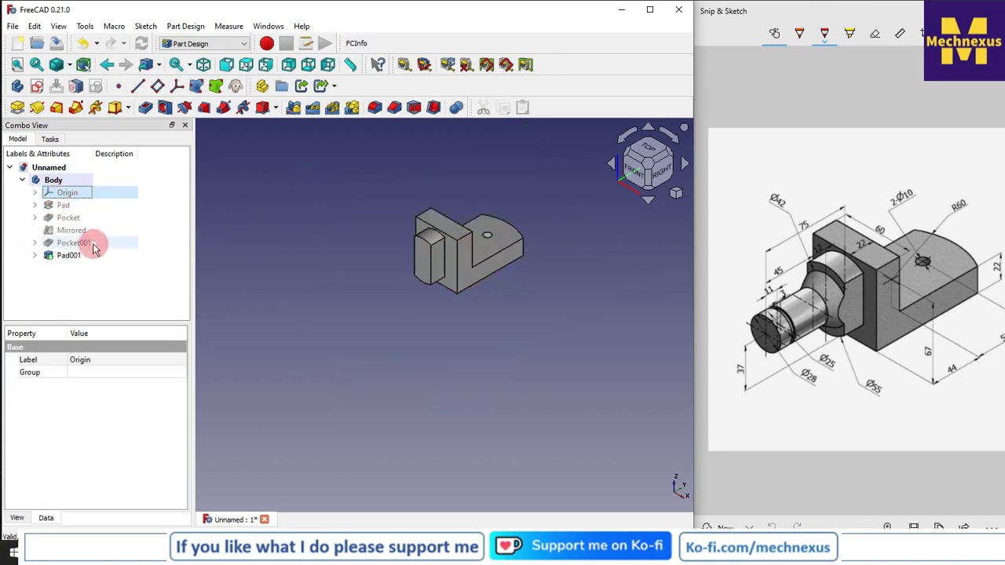
{"action": "left_click", "coordinate": [36, 256]}
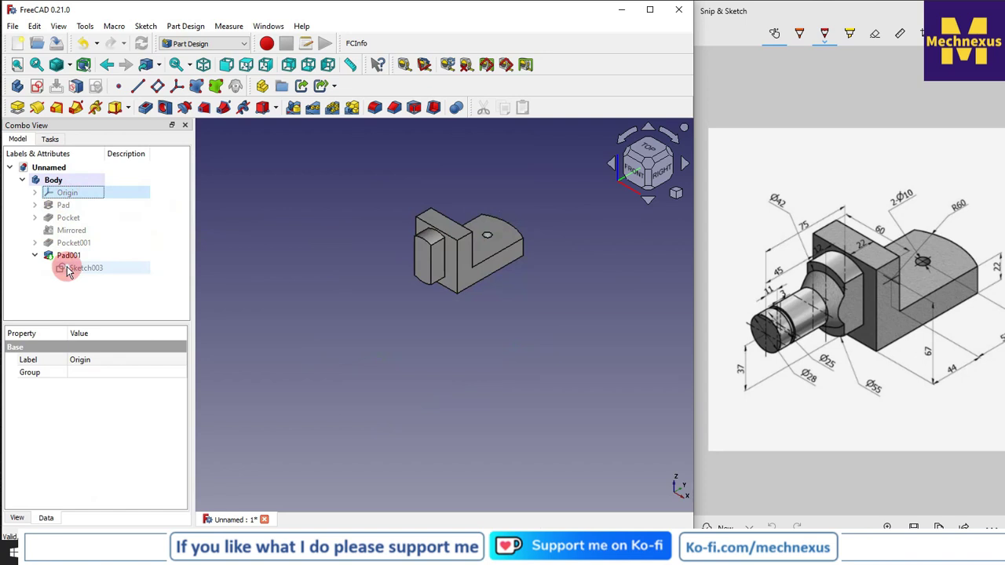
{"action": "scroll", "coordinate": [440, 258], "scroll_direction": "up", "scroll_amount": 3}
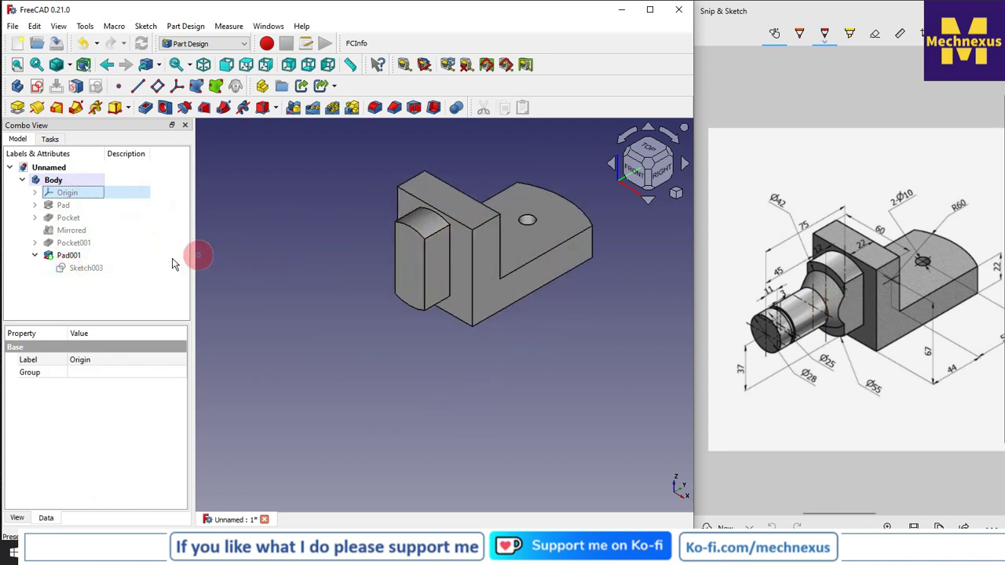
{"action": "left_click", "coordinate": [362, 263]}
{"action": "left_click", "coordinate": [34, 256]}
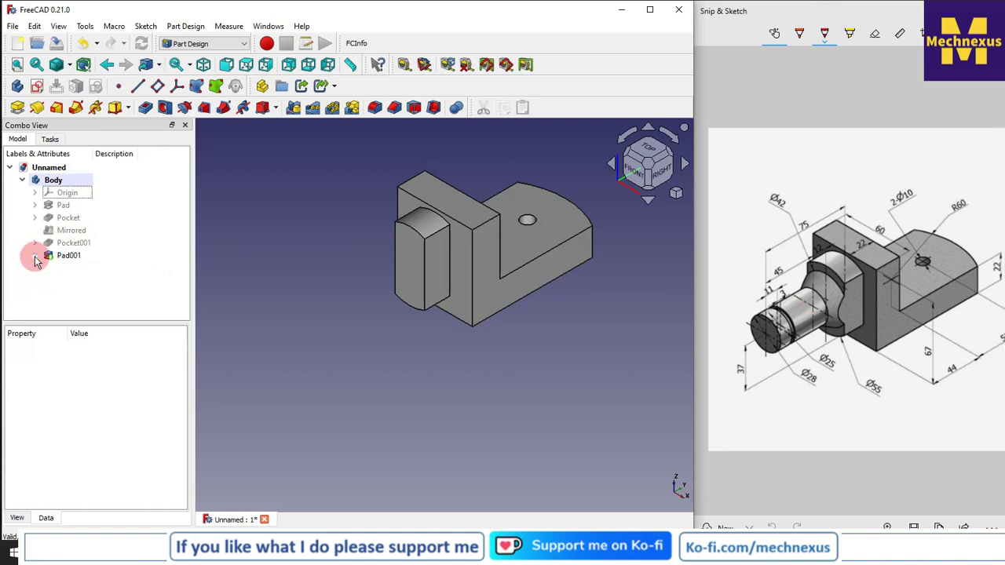
- Make the origin planes visible and start a new sketch on the YZ plane
{"action": "left_click_drag", "start_coordinate": [64, 193], "coordinate": [61, 199]}
{"action": "scroll", "coordinate": [477, 292], "scroll_direction": "down", "scroll_amount": 3}
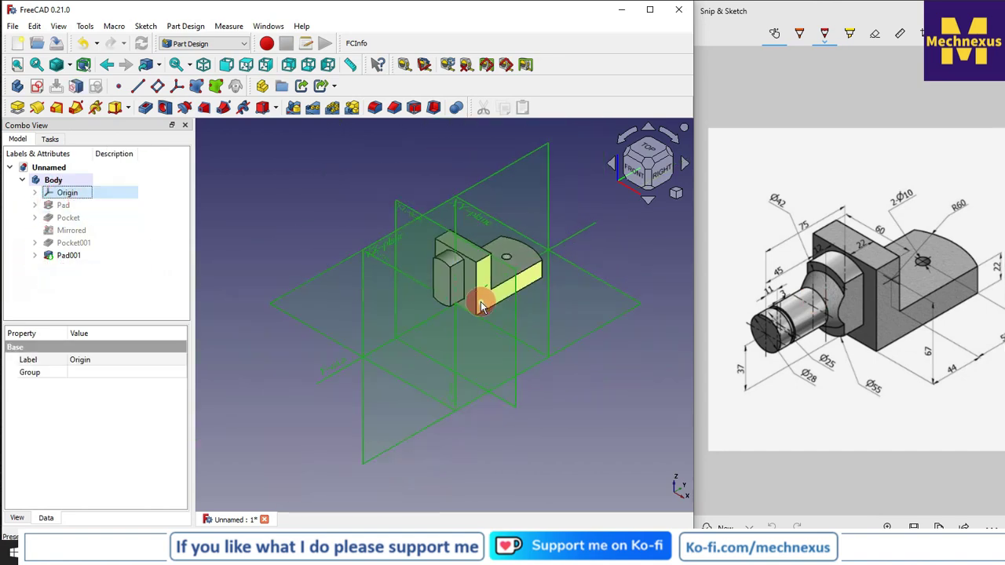
{"action": "left_click", "coordinate": [617, 426]}
{"action": "left_click", "coordinate": [477, 197]}
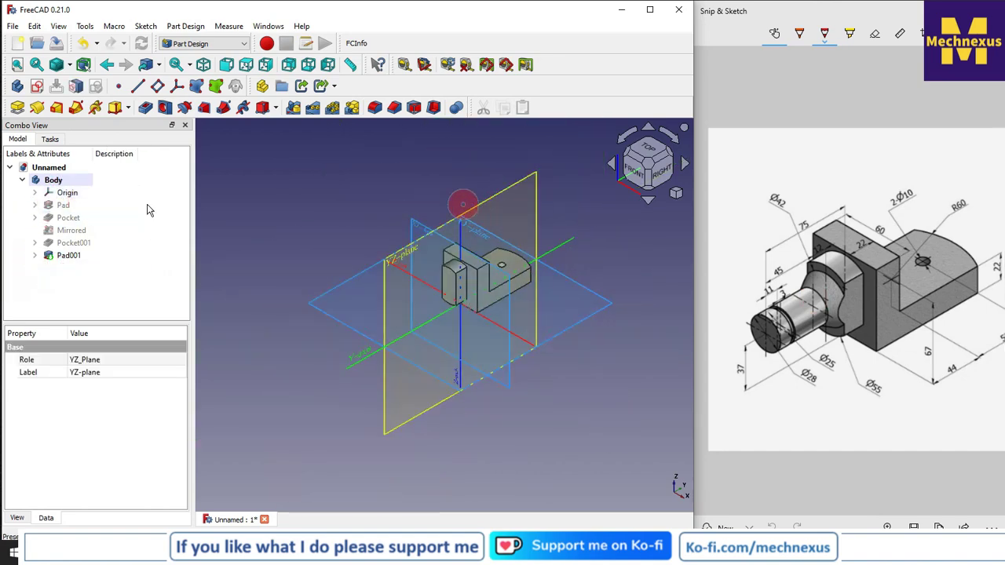
{"action": "left_click", "coordinate": [37, 87]}
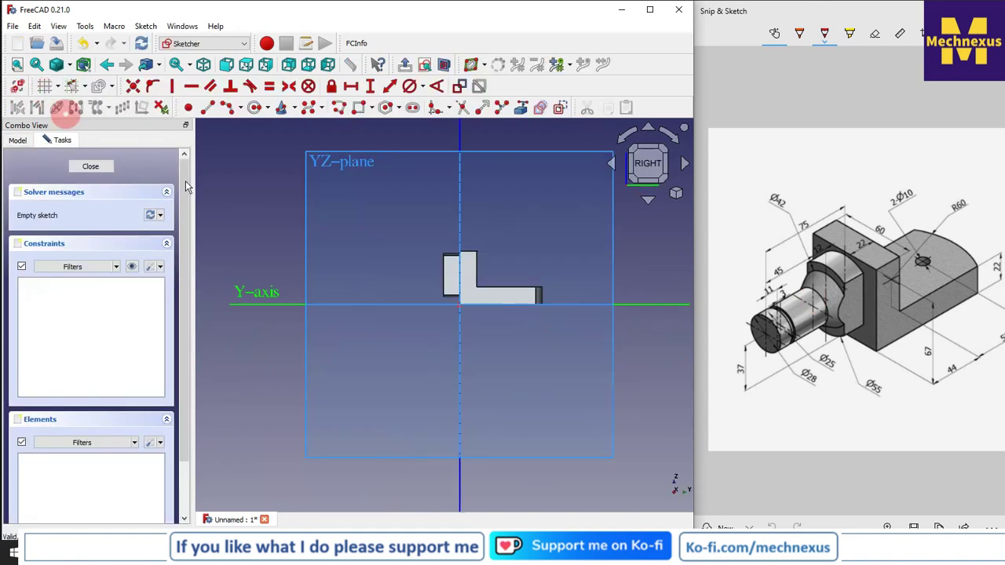
- Hide the origin planes and axes while keeping the new YZ sketch open for editing
{"action": "left_click", "coordinate": [17, 142]}
{"action": "left_click", "coordinate": [67, 194]}
{"action": "key", "text": "space"}
{"action": "left_click", "coordinate": [456, 280]}
{"action": "scroll", "coordinate": [455, 281], "scroll_direction": "up", "scroll_amount": 4}
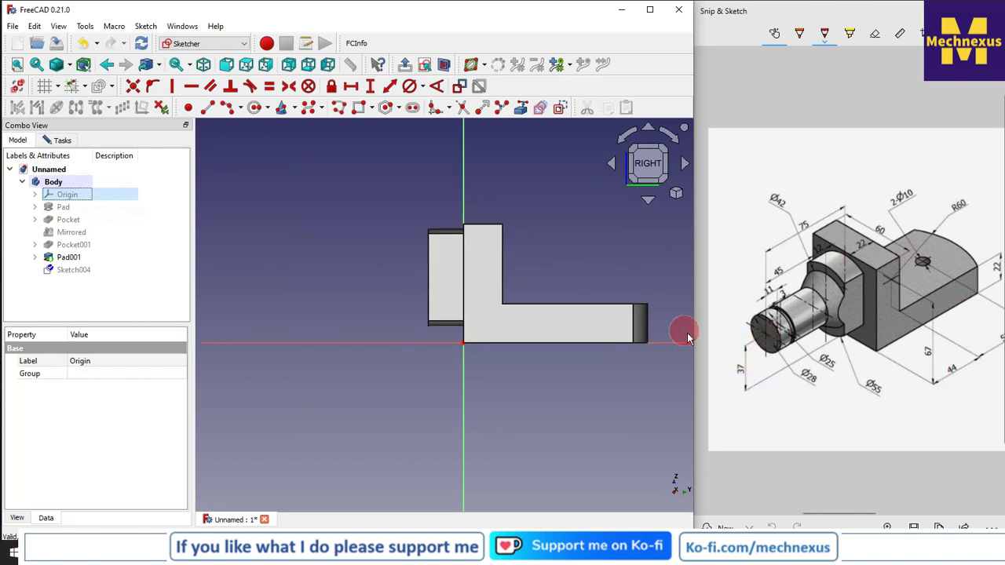
- Draw a horizontal line in front of the boss's outer end face and convert it to construction geometry
{"action": "scroll", "coordinate": [547, 348], "scroll_direction": "down", "scroll_amount": 2}
{"action": "scroll", "coordinate": [417, 288], "scroll_direction": "up", "scroll_amount": 3}
{"action": "left_click", "coordinate": [207, 107]}
{"action": "left_click", "coordinate": [266, 318]}
{"action": "left_click", "coordinate": [485, 319]}
{"action": "right_click", "coordinate": [382, 269]}
{"action": "left_click", "coordinate": [359, 319]}
{"action": "left_click", "coordinate": [560, 110]}
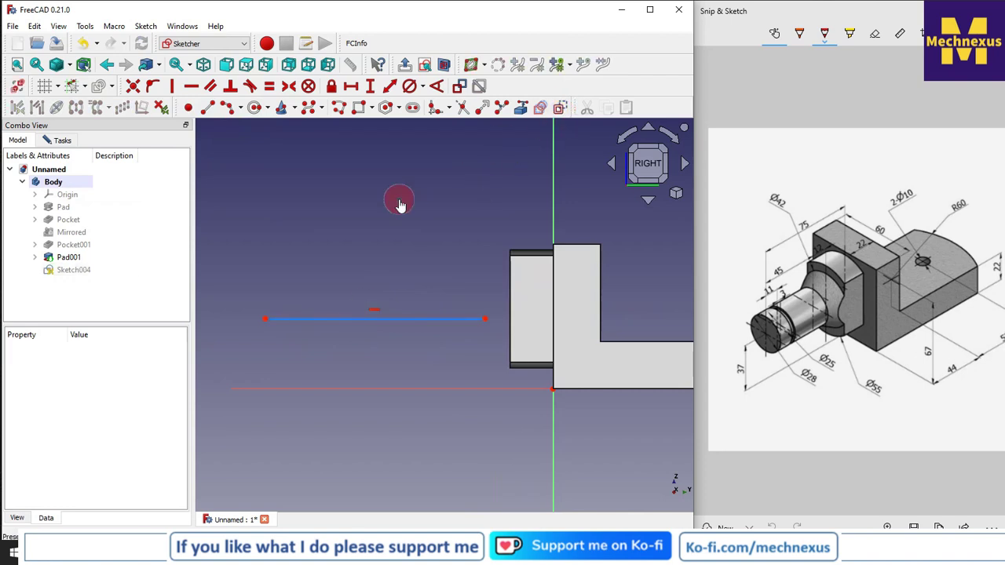
{"action": "left_click", "coordinate": [265, 319]}
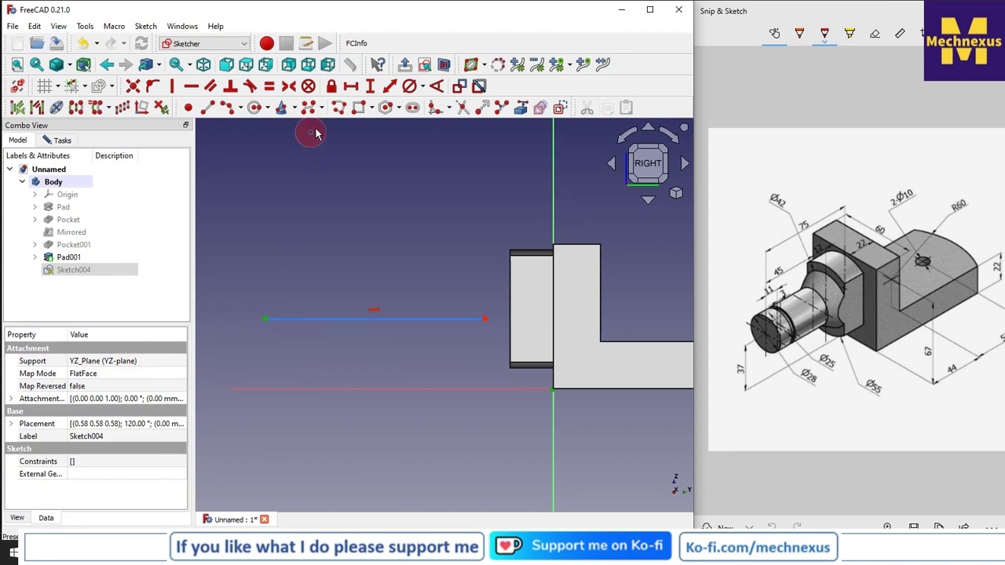
{"action": "left_click", "coordinate": [351, 85]}
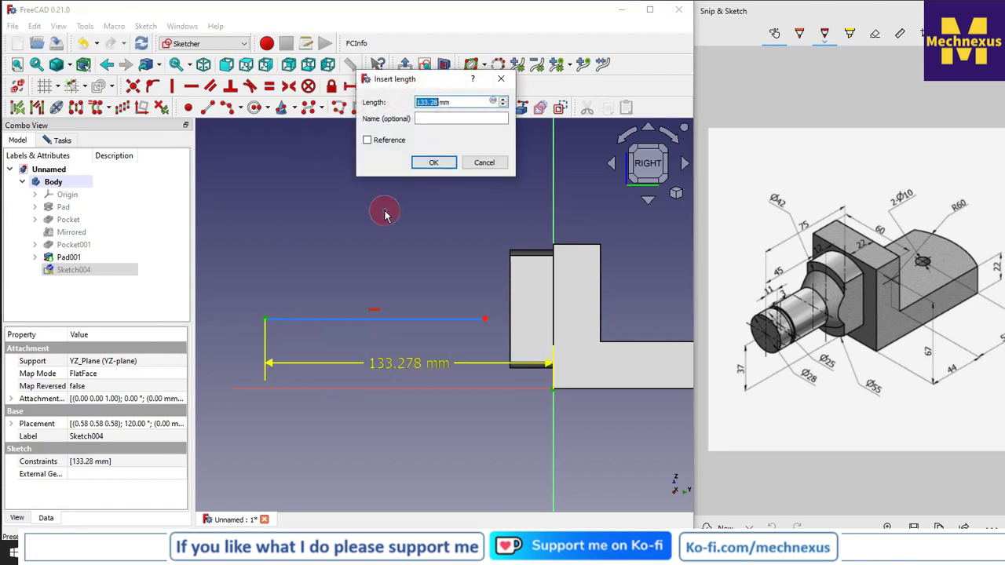
{"action": "left_click", "coordinate": [469, 162]}
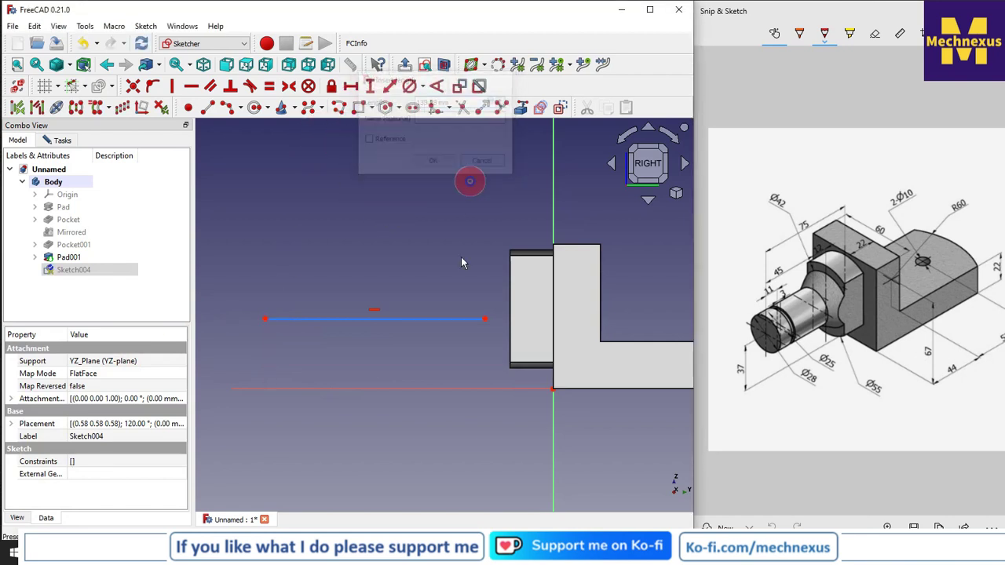
- Constrain the vertical distance between the origin and the construction line's outer endpoint to 37 mm
{"action": "left_click", "coordinate": [555, 390]}
{"action": "left_click", "coordinate": [267, 320]}
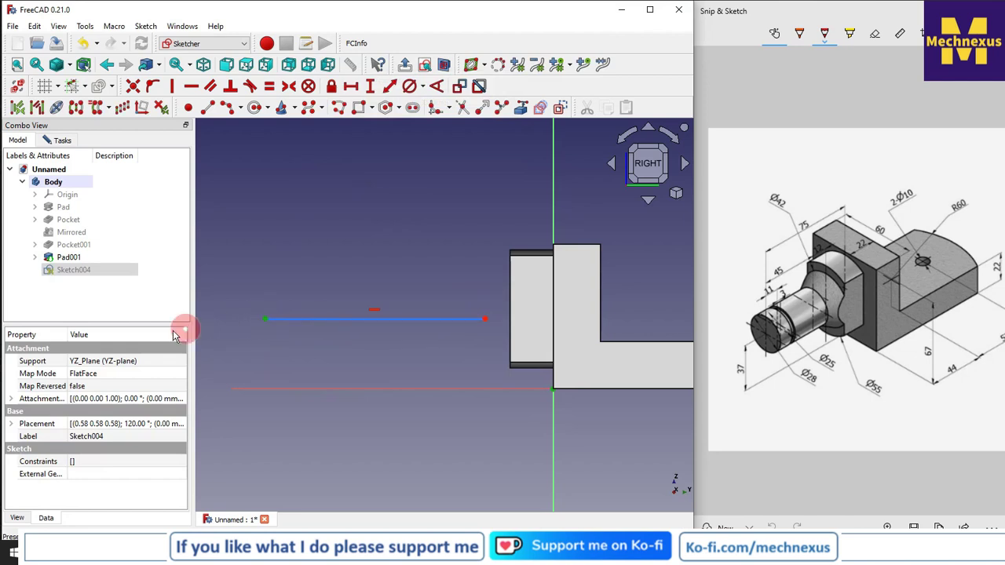
{"action": "left_click", "coordinate": [370, 86]}
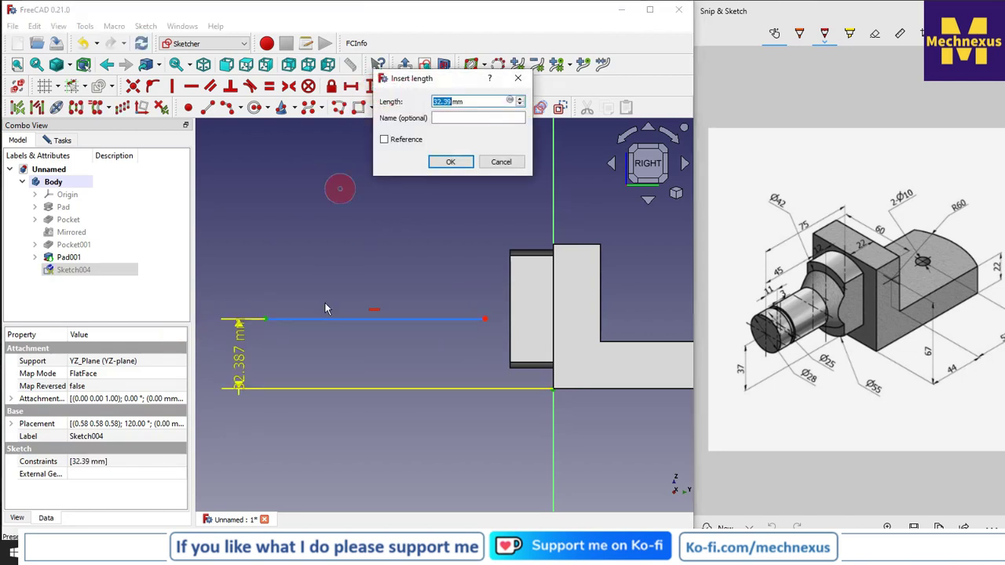
{"action": "type", "text": "3"}
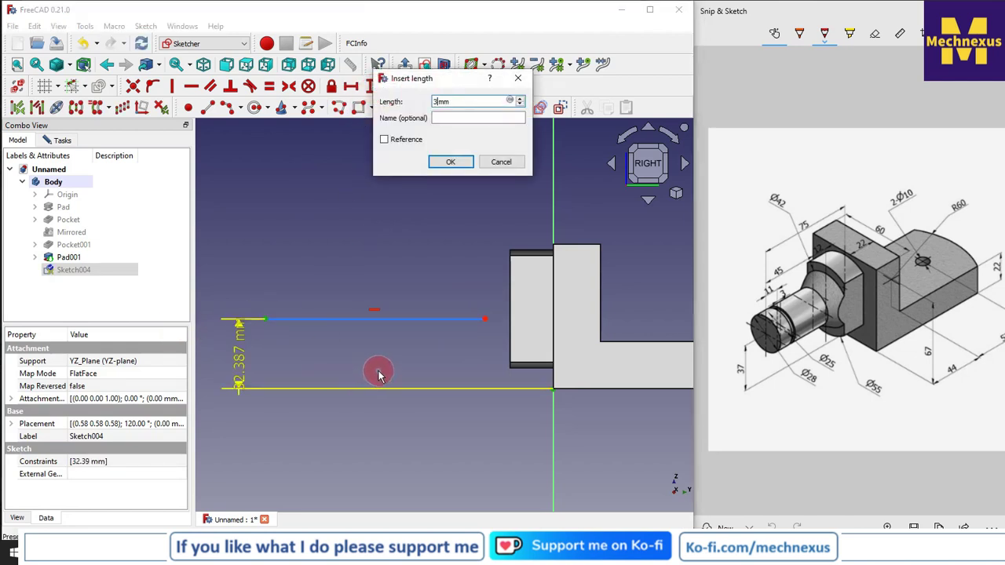
{"action": "type", "text": "7"}
{"action": "key", "text": "Return"}
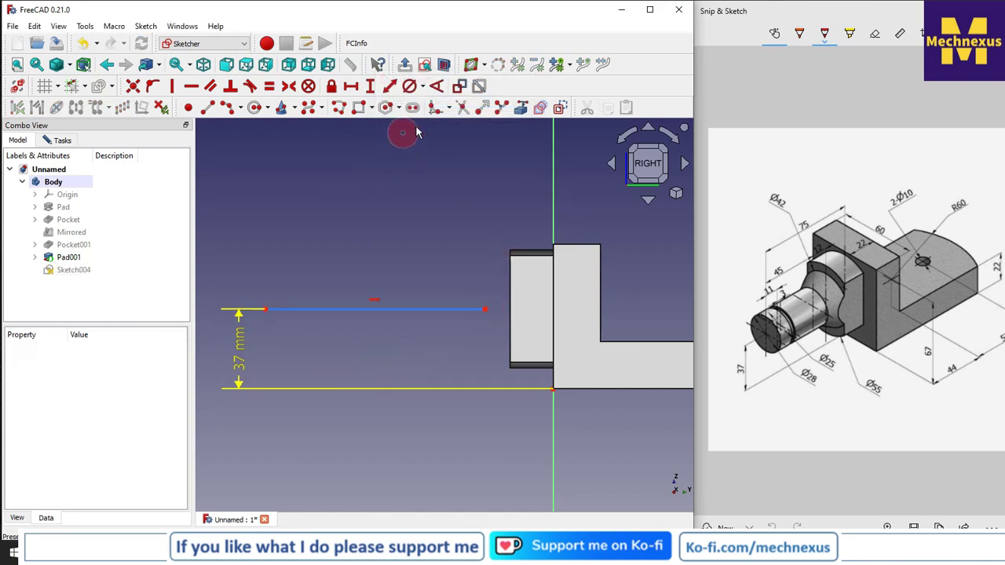
- Project the boss's outer end edge as external geometry and, in wireframe display, constrain the construction line's nearest endpoint onto that edge
{"action": "left_click", "coordinate": [521, 107]}
{"action": "left_click", "coordinate": [511, 272]}
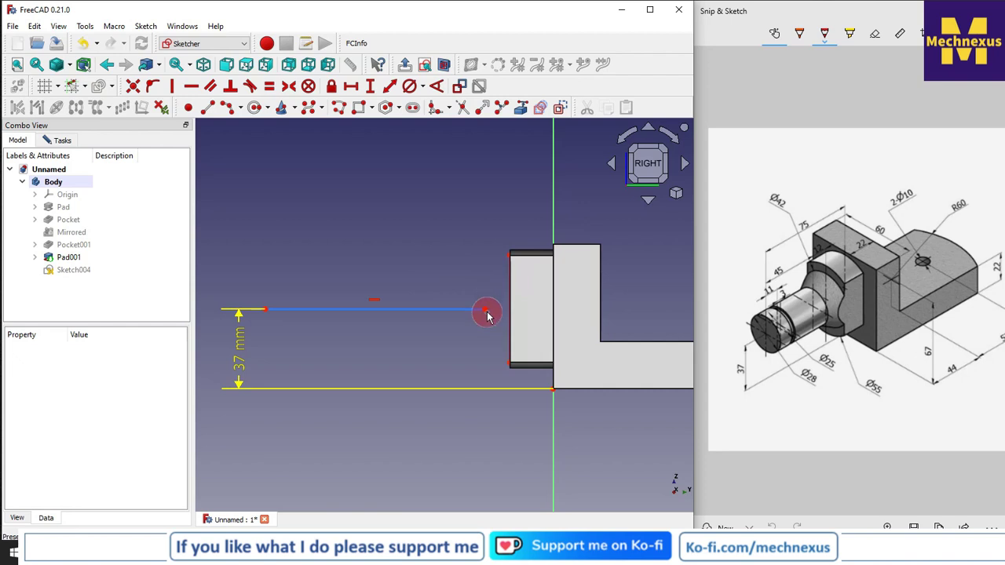
{"action": "left_click", "coordinate": [70, 64]}
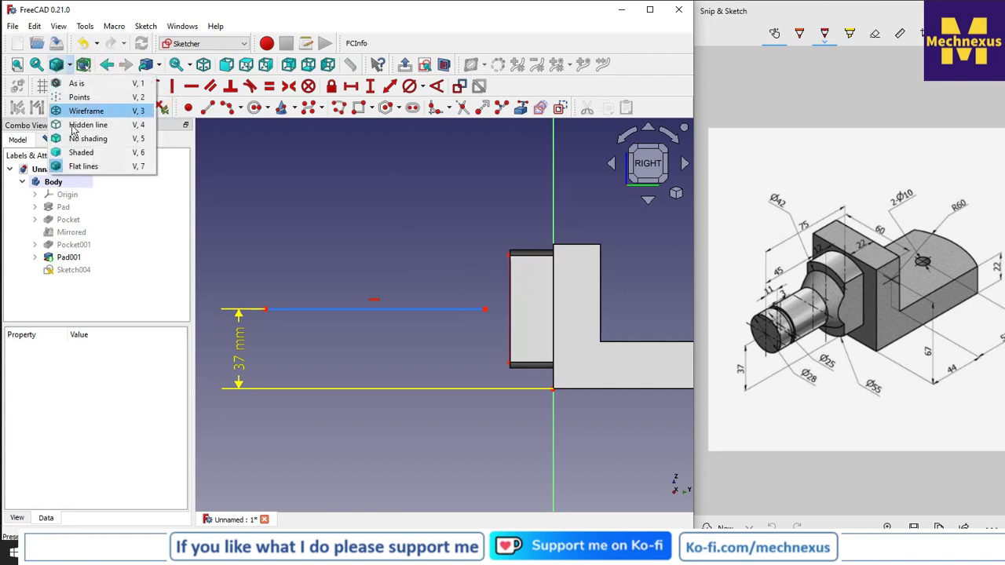
{"action": "left_click", "coordinate": [82, 111]}
{"action": "left_click", "coordinate": [484, 312]}
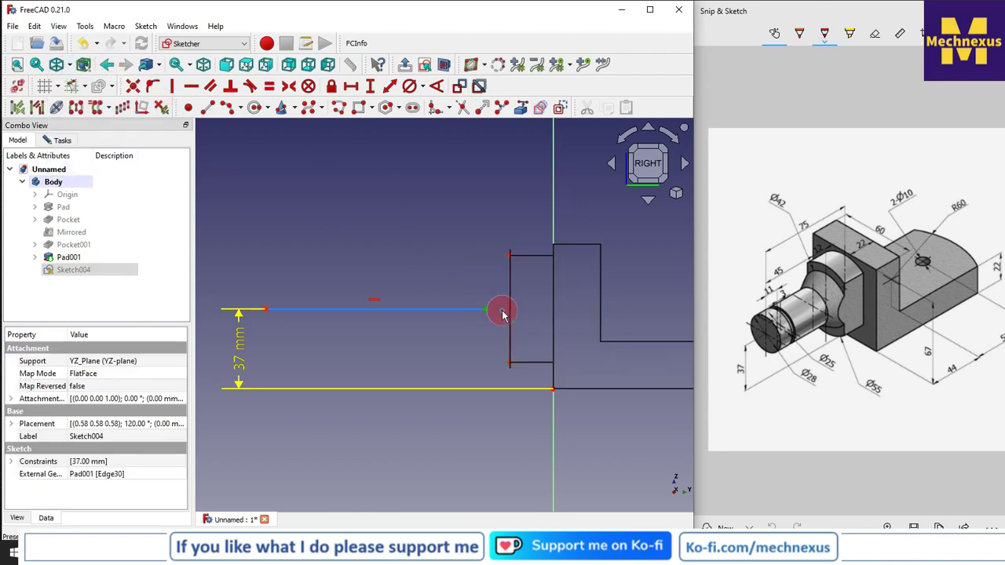
{"action": "left_click", "coordinate": [152, 86]}
- Draw the shaft's half-profile polyline from the boss edge: sloped neck, long straight run, shallow groove and end section about 21 mm long, ending on the centreline
{"action": "scroll", "coordinate": [490, 299], "scroll_direction": "up", "scroll_amount": 1}
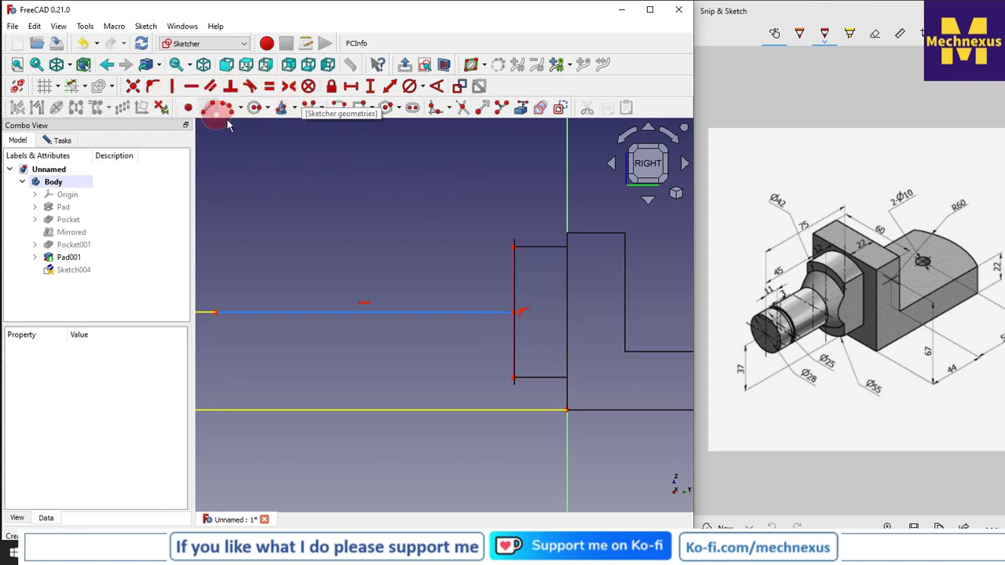
{"action": "left_click", "coordinate": [333, 109]}
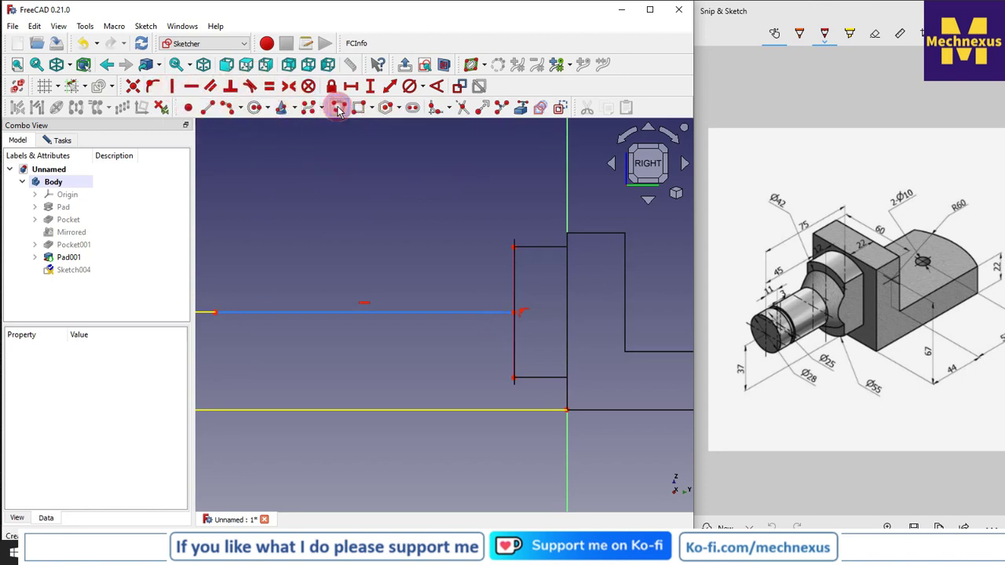
{"action": "left_click", "coordinate": [512, 262]}
{"action": "left_click", "coordinate": [475, 278]}
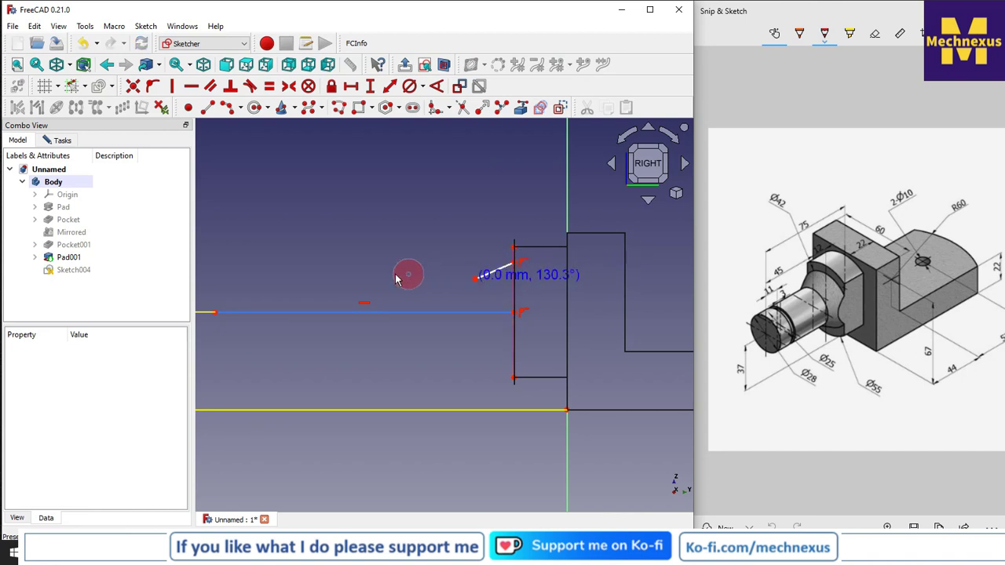
{"action": "left_click", "coordinate": [323, 279]}
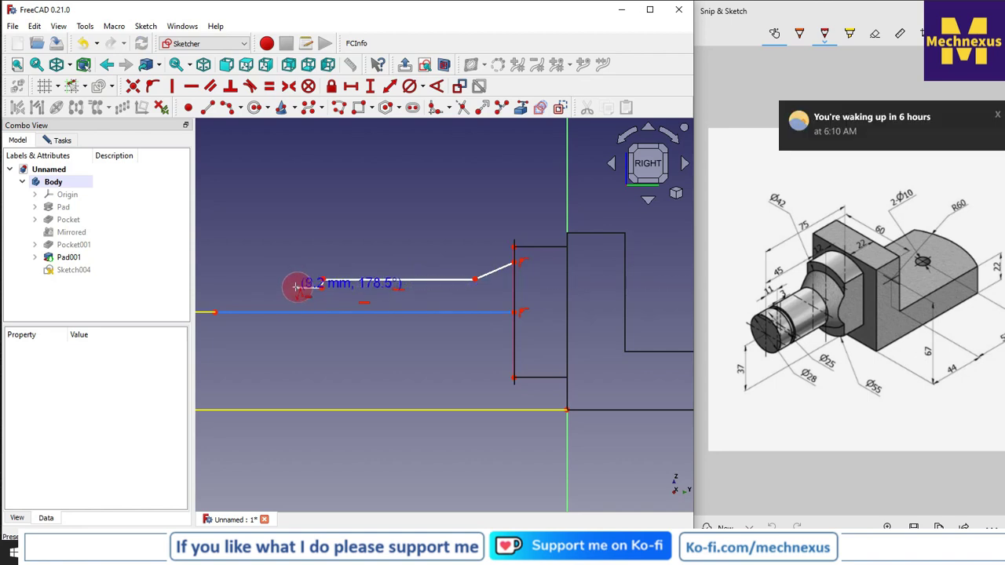
{"action": "left_click", "coordinate": [298, 288]}
{"action": "left_click", "coordinate": [296, 275]}
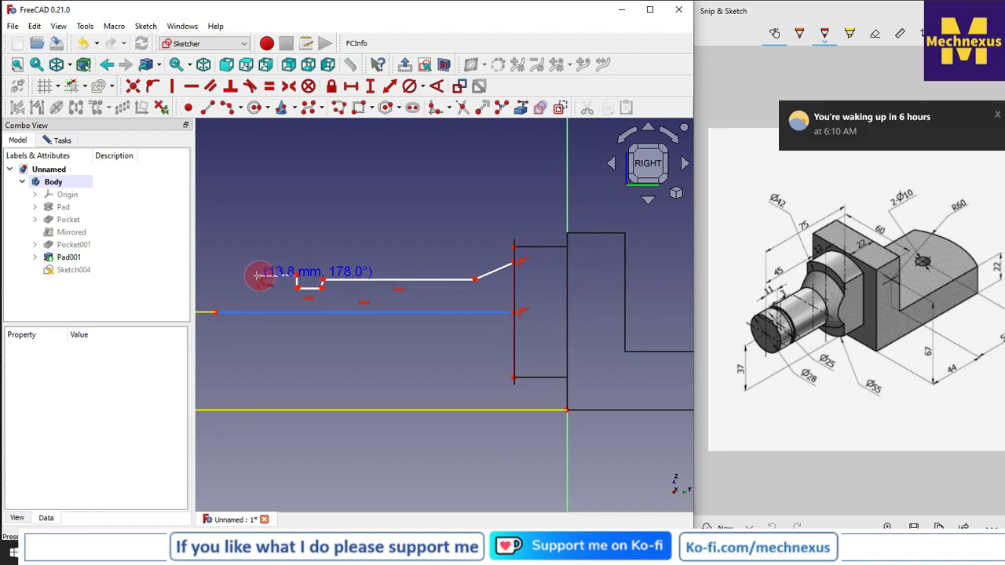
{"action": "left_click", "coordinate": [241, 277]}
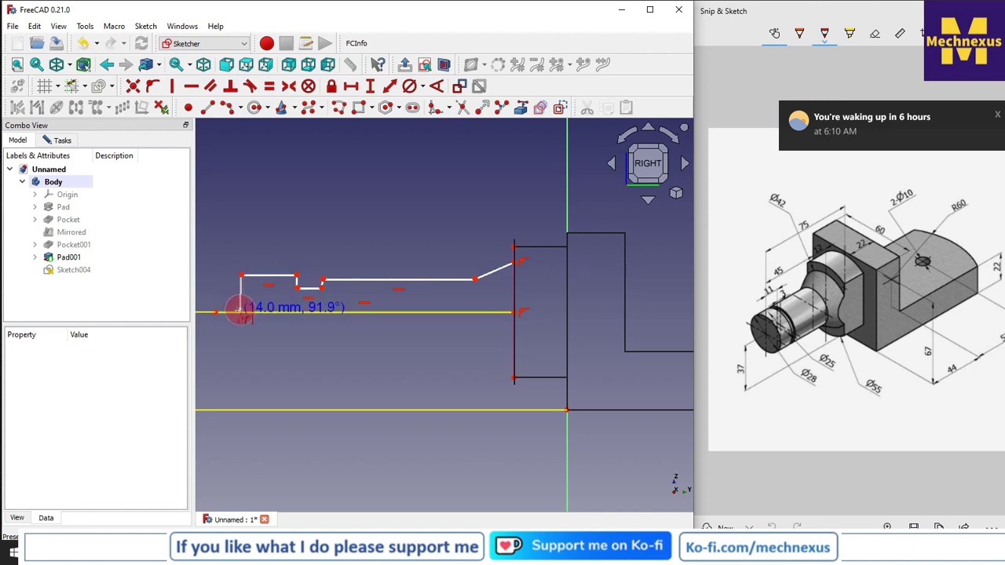
{"action": "left_click", "coordinate": [241, 313]}
{"action": "right_click", "coordinate": [314, 275]}
- Constrain both side walls of the groove in the shaft profile to be vertical
{"action": "scroll", "coordinate": [318, 282], "scroll_direction": "up", "scroll_amount": 8}
{"action": "right_click", "coordinate": [327, 300]}
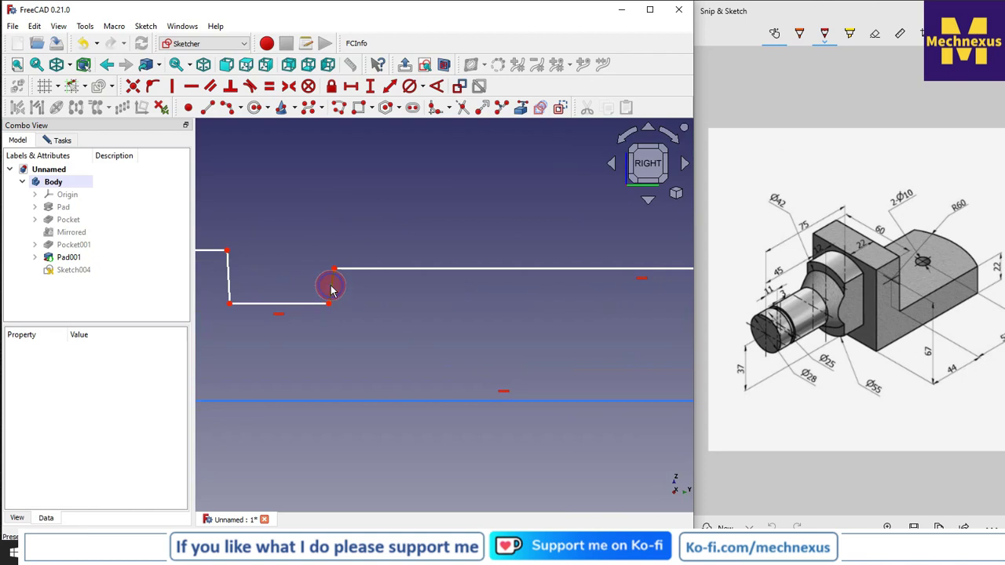
{"action": "left_click", "coordinate": [331, 291]}
{"action": "left_click", "coordinate": [178, 88]}
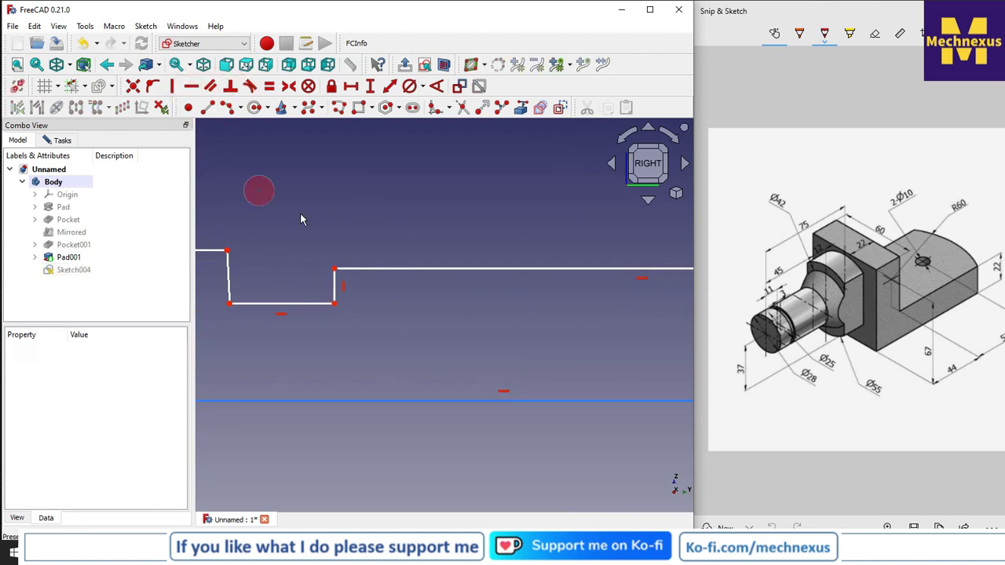
{"action": "scroll", "coordinate": [298, 271], "scroll_direction": "down", "scroll_amount": 2}
{"action": "left_click", "coordinate": [273, 272]}
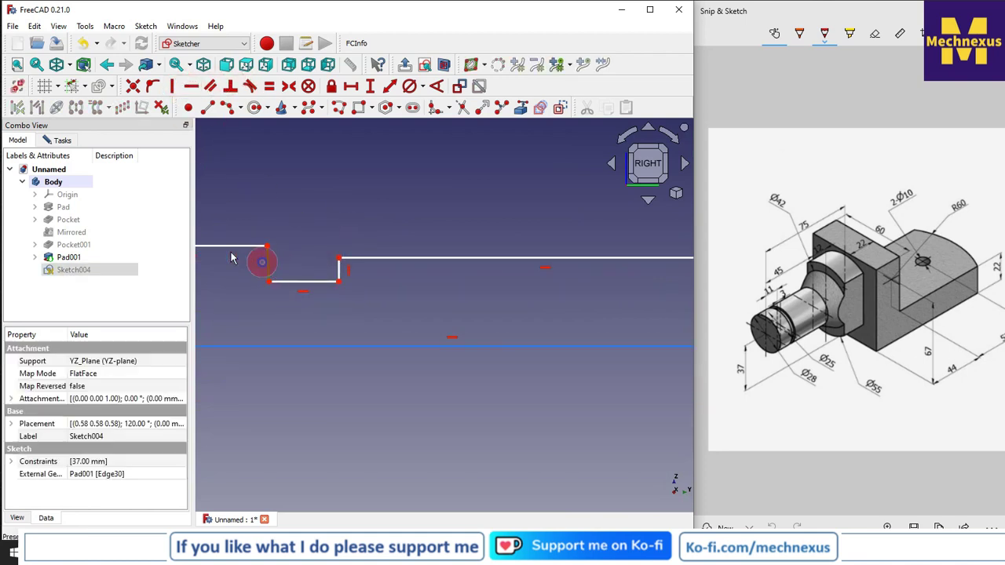
{"action": "left_click", "coordinate": [172, 88]}
- Set the horizontal length of the shaft's end section beyond the groove to 11 mm
{"action": "scroll", "coordinate": [415, 321], "scroll_direction": "down", "scroll_amount": 2}
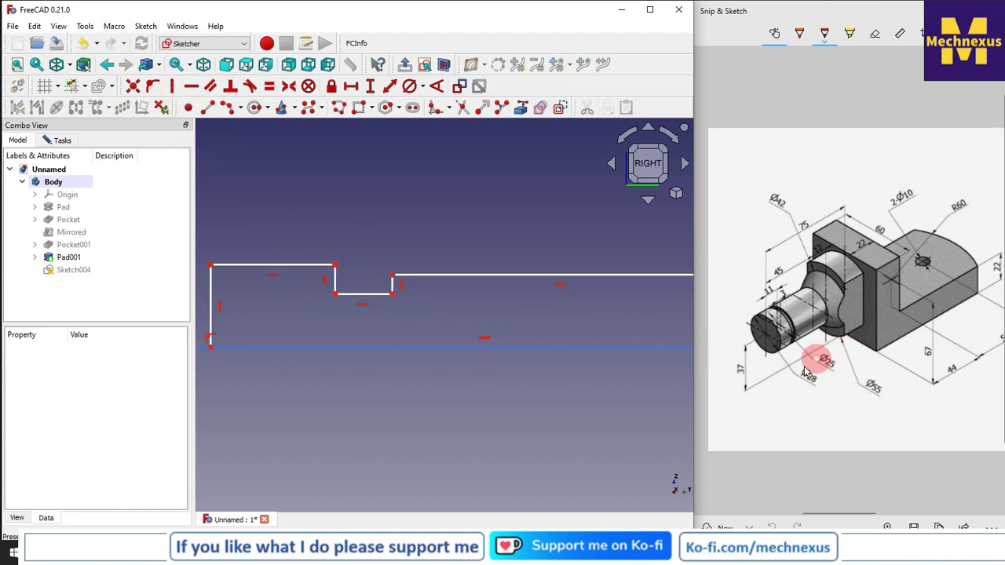
{"action": "scroll", "coordinate": [442, 332], "scroll_direction": "down", "scroll_amount": 3}
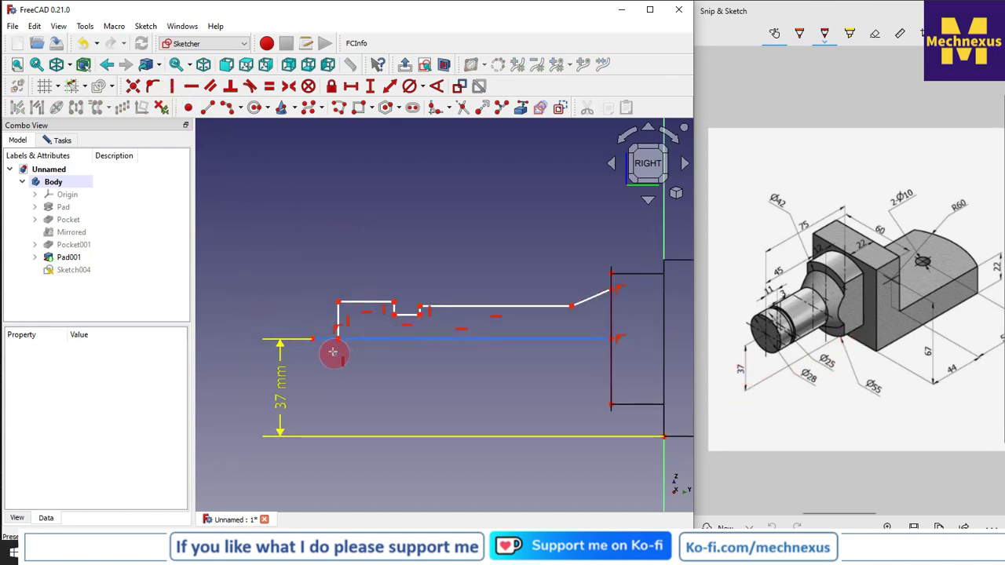
{"action": "scroll", "coordinate": [336, 352], "scroll_direction": "up", "scroll_amount": 1}
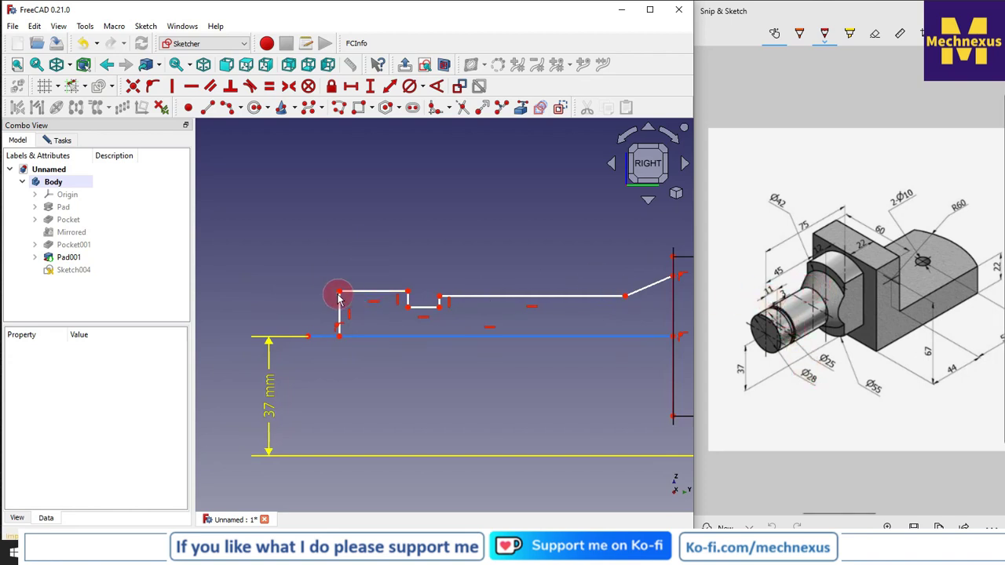
{"action": "left_click", "coordinate": [376, 295]}
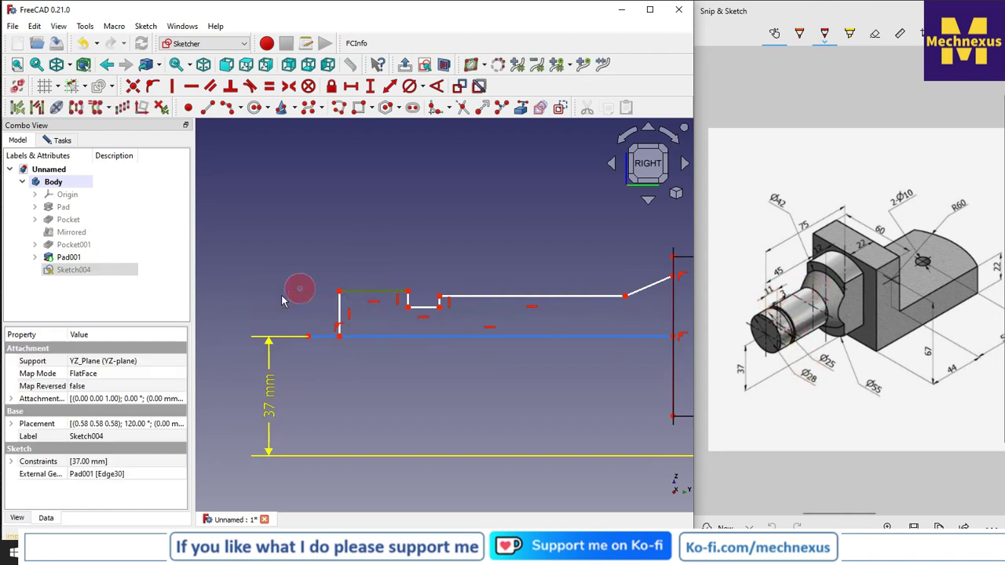
{"action": "left_click", "coordinate": [350, 86]}
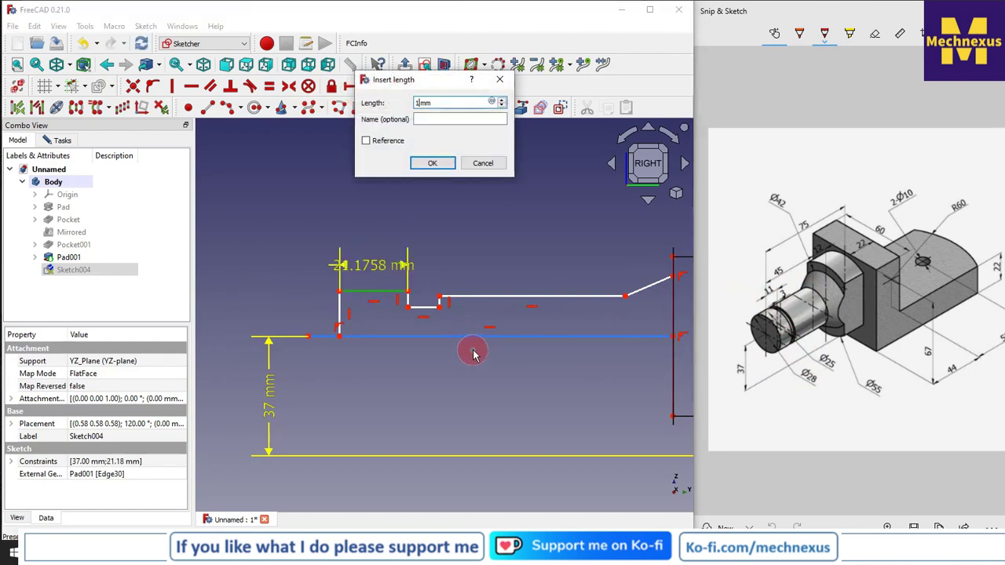
{"action": "key", "text": "Return"}
- Set the groove floor's horizontal width to 3 mm and move the 3 mm and 11 mm dimension labels clear of the profile
{"action": "scroll", "coordinate": [438, 299], "scroll_direction": "up", "scroll_amount": 3}
{"action": "left_click", "coordinate": [414, 328]}
{"action": "left_click", "coordinate": [350, 85]}
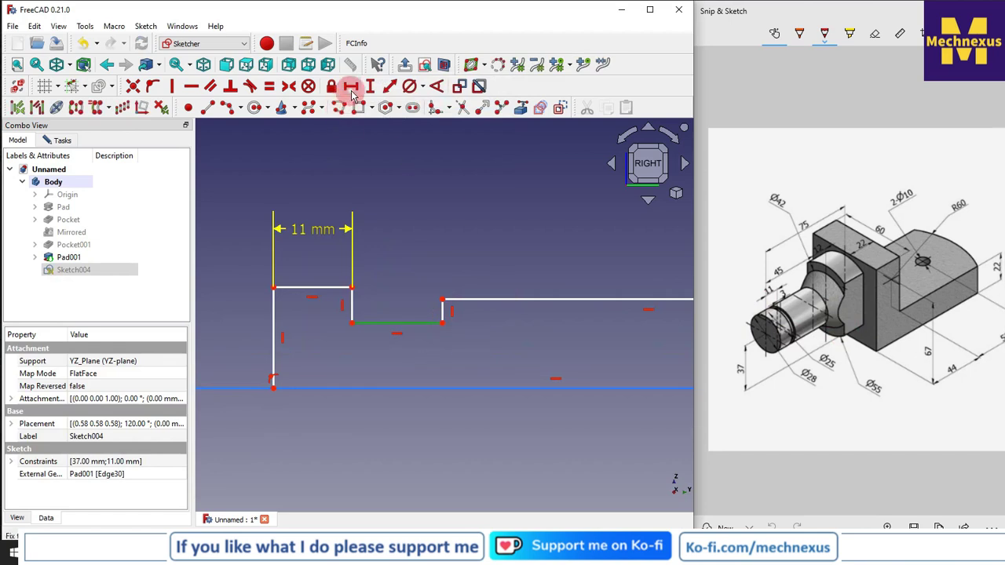
{"action": "type", "text": "3"}
{"action": "key", "text": "Return"}
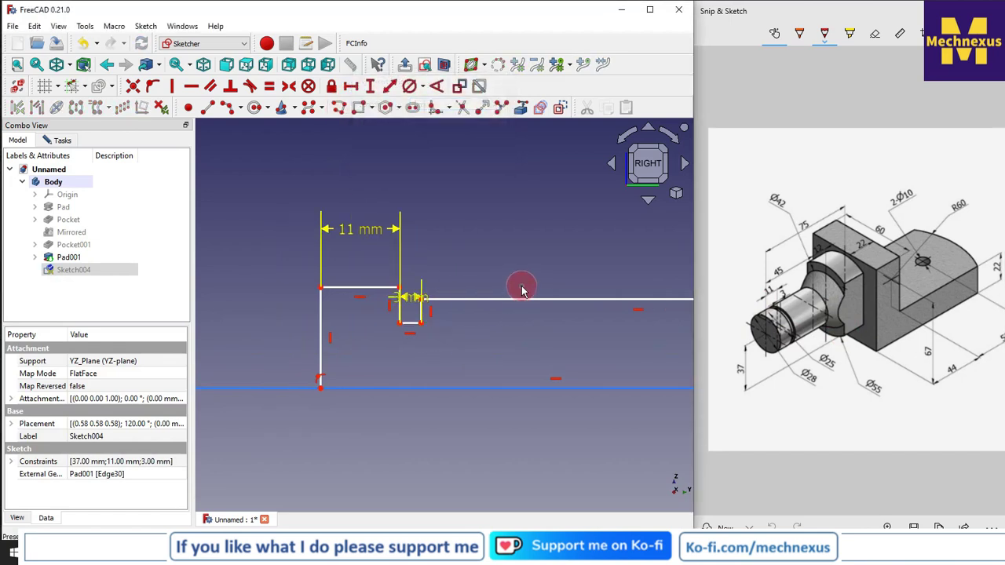
{"action": "left_click_drag", "start_coordinate": [410, 295], "coordinate": [494, 262]}
{"action": "left_click_drag", "start_coordinate": [386, 233], "coordinate": [271, 238]}
{"action": "left_click", "coordinate": [460, 328]}
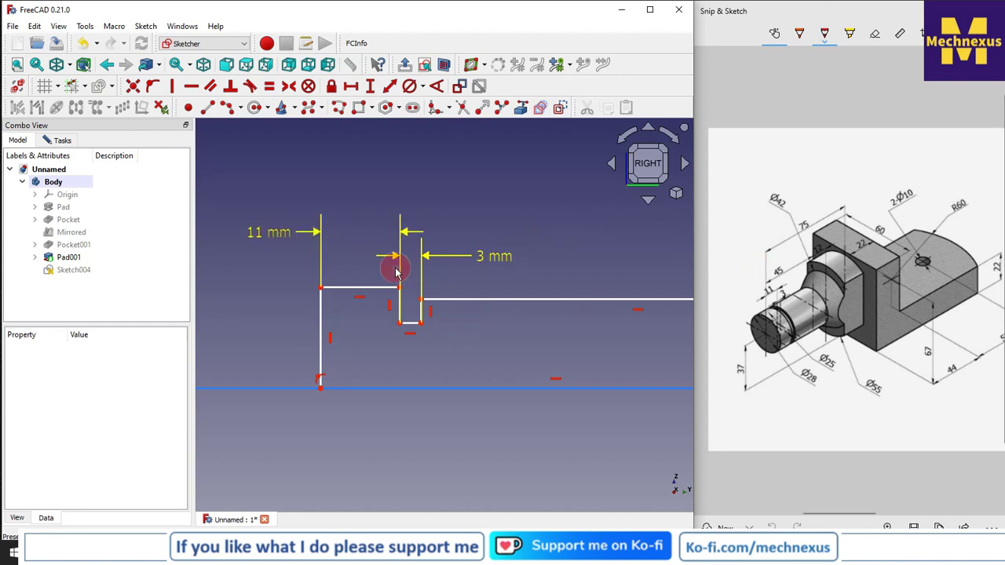
- Set the horizontal distance from the shaft's free end corner to the neck's start on the boss edge to 45 mm
{"action": "scroll", "coordinate": [396, 267], "scroll_direction": "down", "scroll_amount": 5}
{"action": "left_click_drag", "start_coordinate": [648, 281], "coordinate": [646, 261]}
{"action": "left_click", "coordinate": [383, 289]}
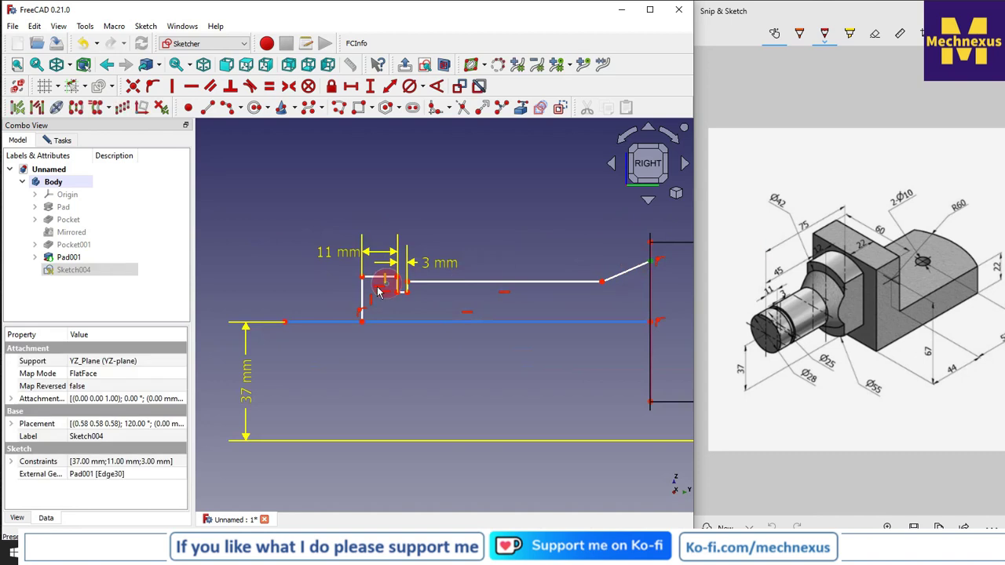
{"action": "left_click", "coordinate": [439, 322]}
{"action": "left_click", "coordinate": [450, 323]}
{"action": "left_click", "coordinate": [351, 87]}
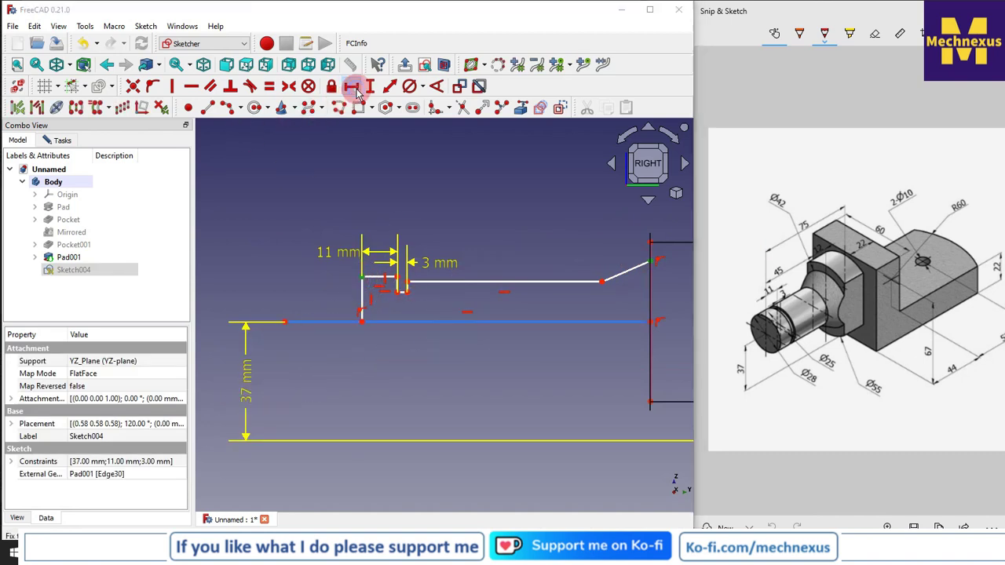
{"action": "left_click", "coordinate": [431, 225]}
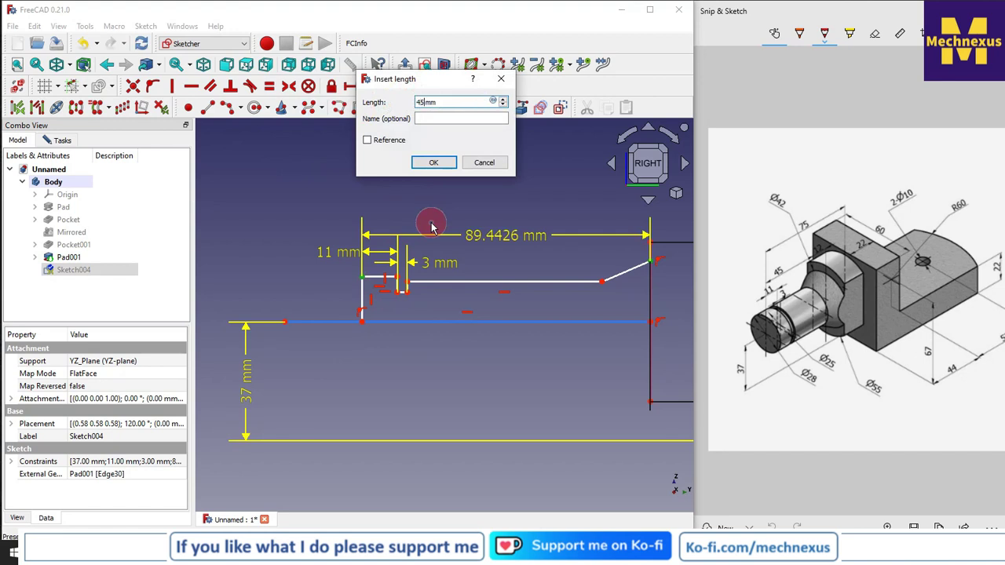
{"action": "type", "text": "45"}
{"action": "key", "text": "Return"}
- Align the two upper corners of the groove horizontally so the end section is level with the long straight run
{"action": "scroll", "coordinate": [601, 265], "scroll_direction": "up", "scroll_amount": 2}
{"action": "scroll", "coordinate": [550, 259], "scroll_direction": "down", "scroll_amount": 4}
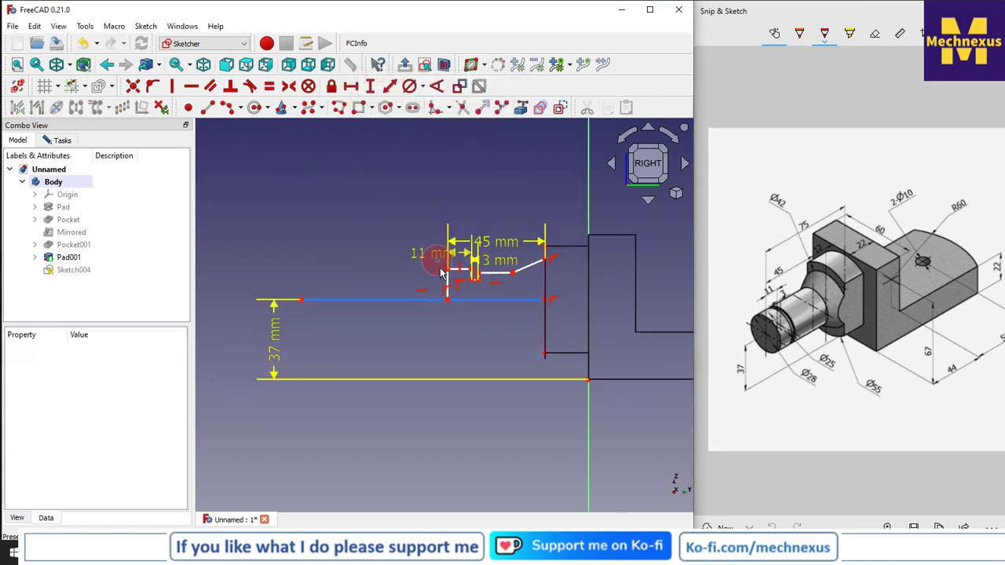
{"action": "scroll", "coordinate": [495, 271], "scroll_direction": "up", "scroll_amount": 3}
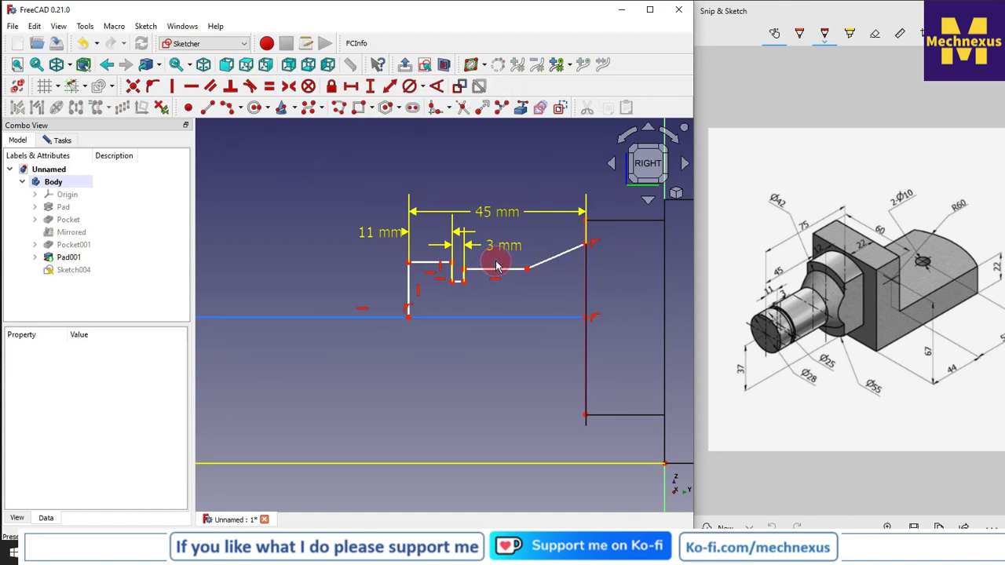
{"action": "scroll", "coordinate": [483, 270], "scroll_direction": "up", "scroll_amount": 2}
{"action": "left_click", "coordinate": [468, 276]}
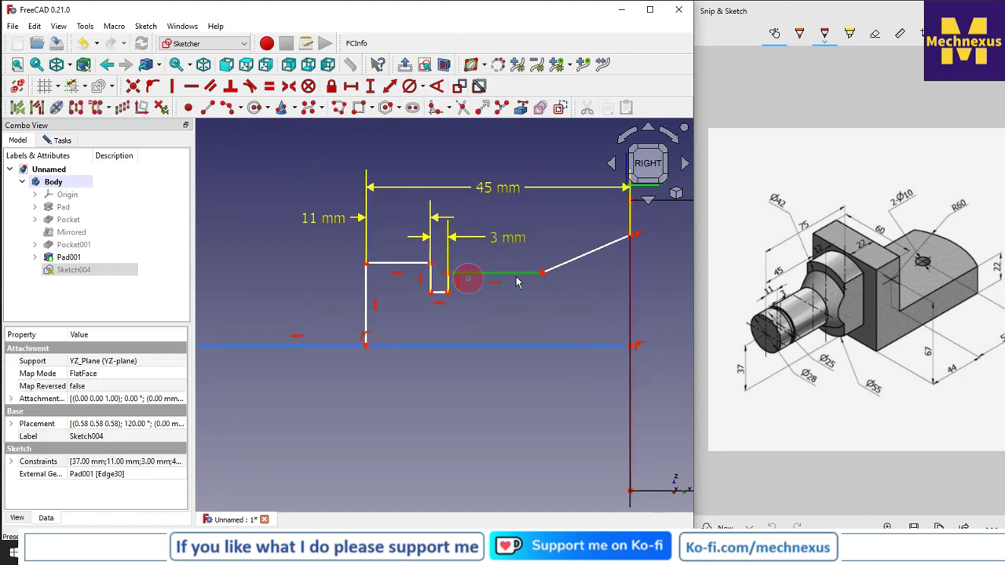
{"action": "left_click", "coordinate": [444, 273]}
{"action": "left_click", "coordinate": [432, 266]}
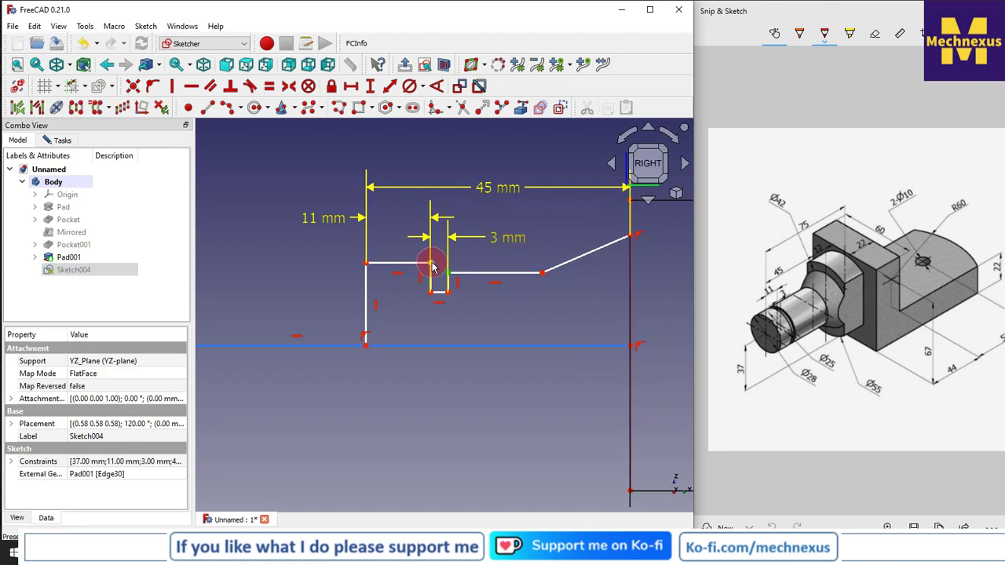
{"action": "left_click", "coordinate": [191, 86]}
{"action": "left_click", "coordinate": [253, 151]}
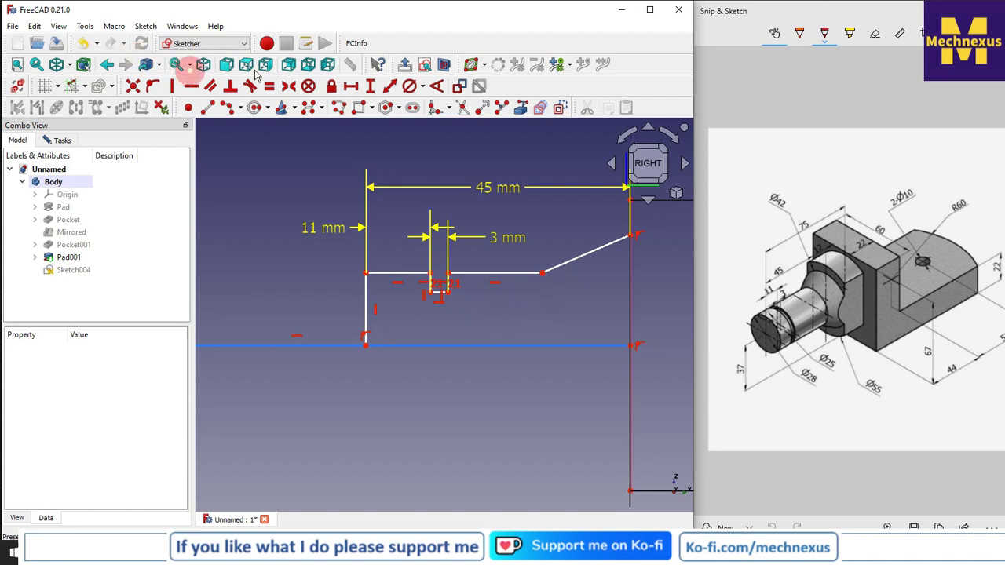
- Close the shaft profile with lines along the centreline and up the boss edge to the neck's start
{"action": "left_click", "coordinate": [207, 107]}
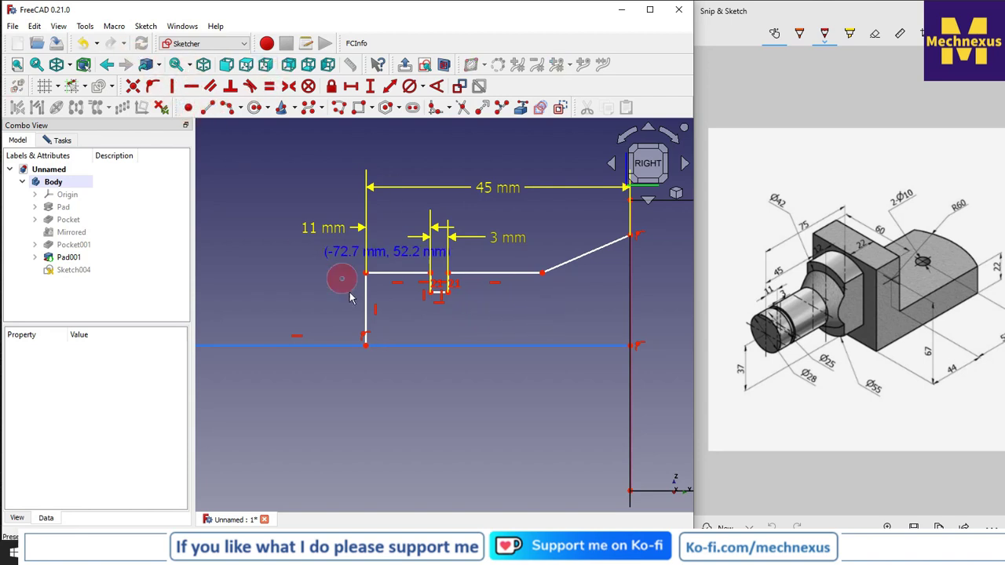
{"action": "left_click", "coordinate": [366, 344]}
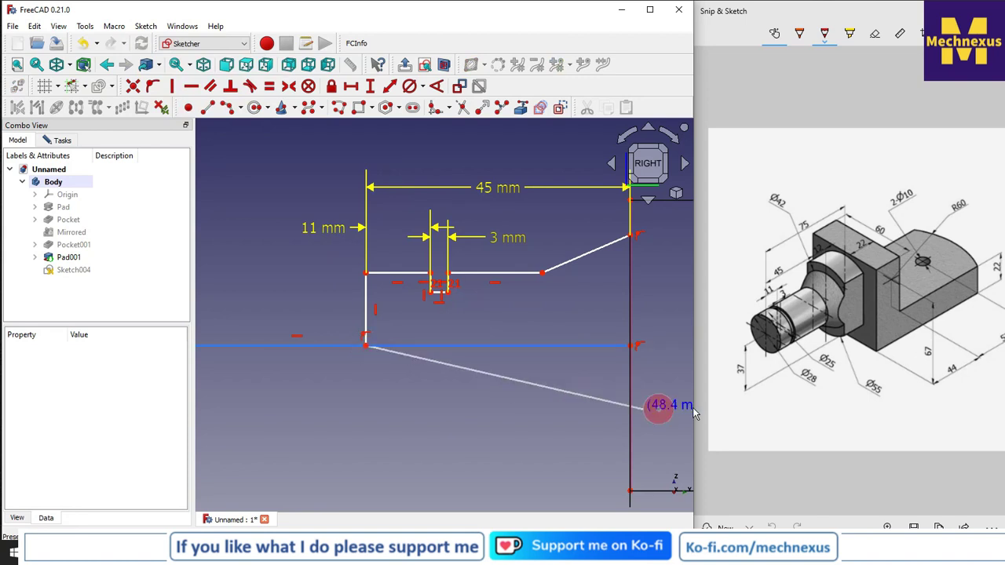
{"action": "left_click", "coordinate": [629, 345]}
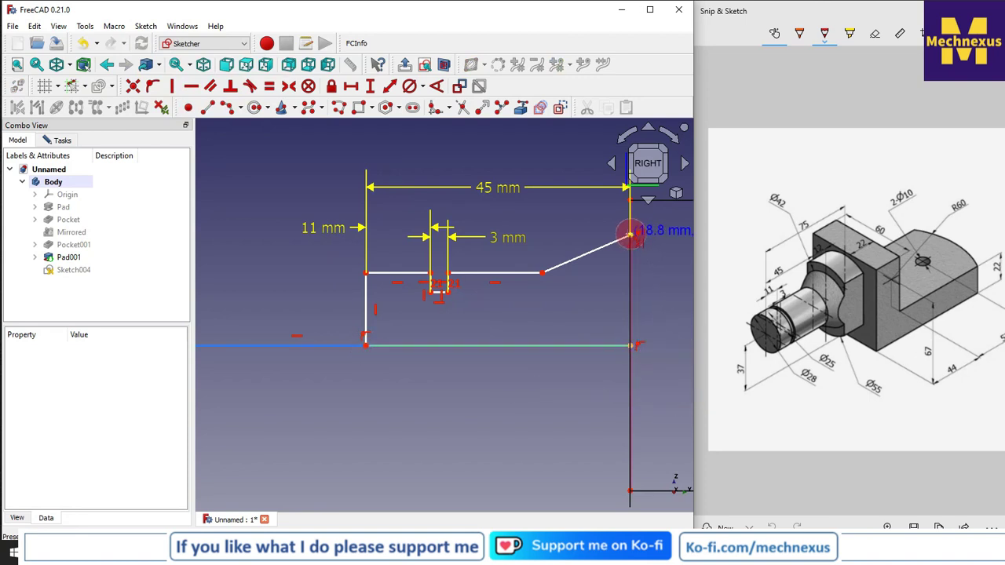
{"action": "left_click", "coordinate": [630, 233]}
{"action": "scroll", "coordinate": [581, 301], "scroll_direction": "up", "scroll_amount": 1}
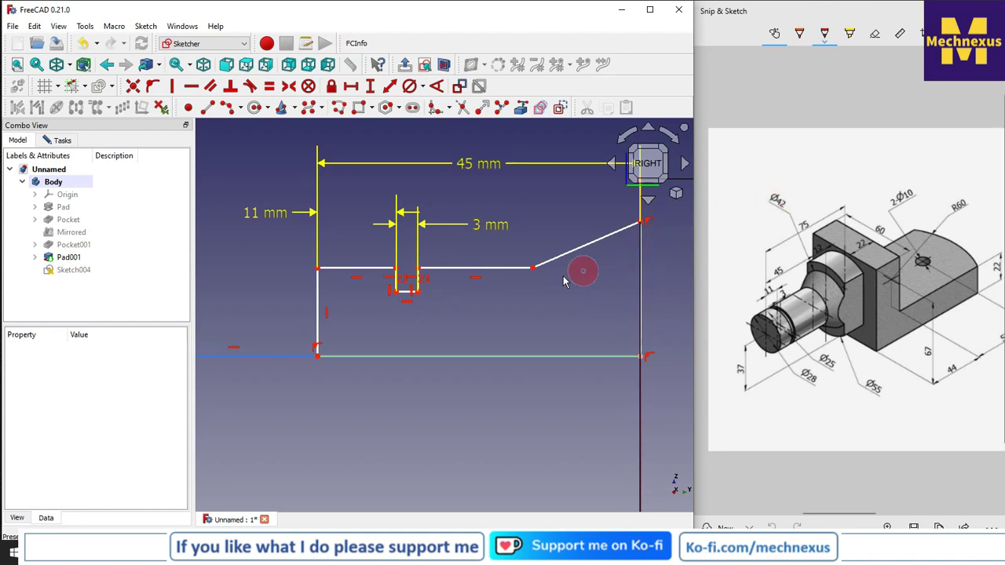
{"action": "scroll", "coordinate": [608, 299], "scroll_direction": "down", "scroll_amount": 2}
- Set the vertical distance between the centreline and the neck's start on the boss edge to 21 mm
{"action": "right_click", "coordinate": [609, 245]}
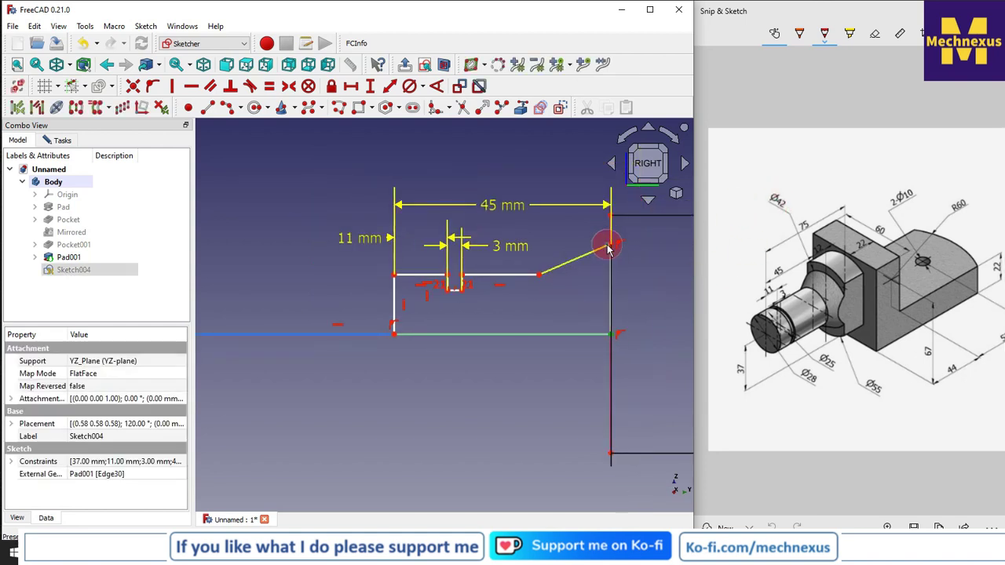
{"action": "left_click", "coordinate": [371, 87]}
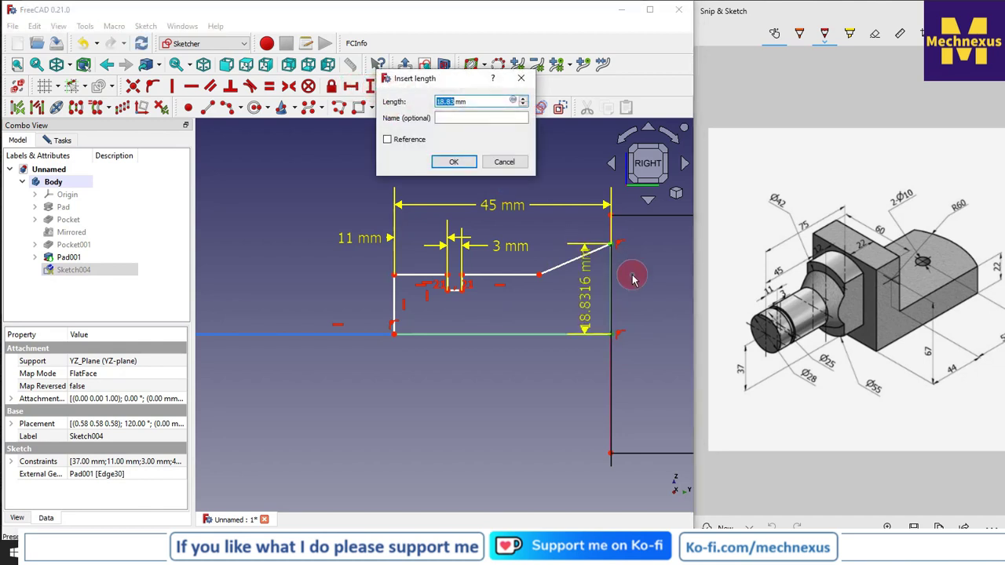
{"action": "type", "text": "21"}
{"action": "key", "text": "Return"}
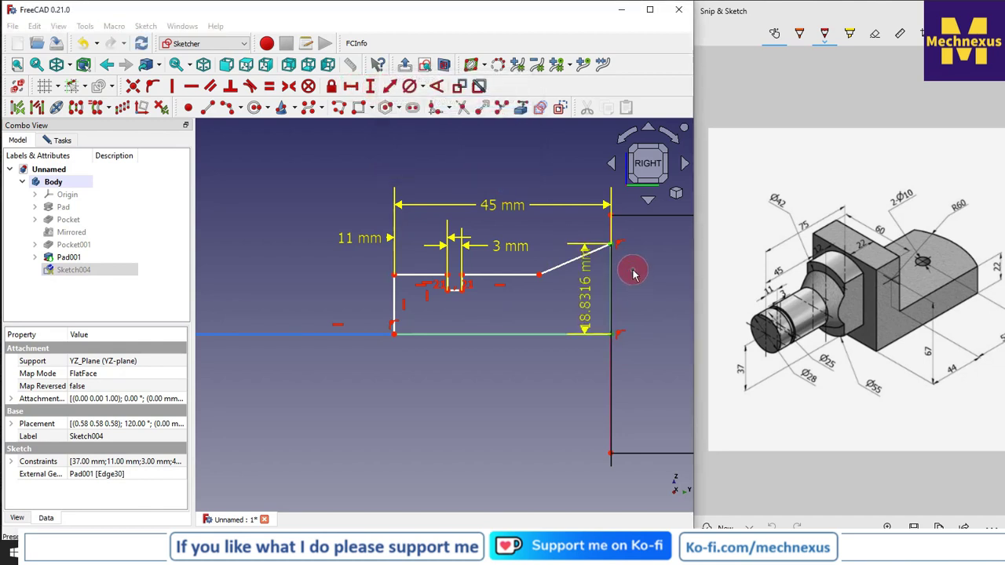
- Set the angle between the sloped neck line and the boss edge line to 45°
{"action": "scroll", "coordinate": [548, 257], "scroll_direction": "up", "scroll_amount": 2}
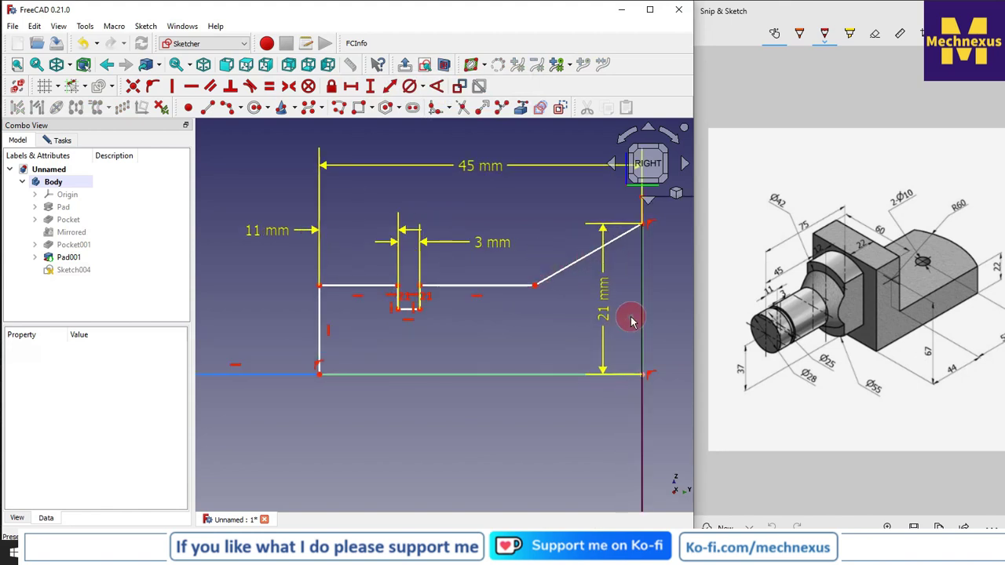
{"action": "left_click", "coordinate": [579, 263]}
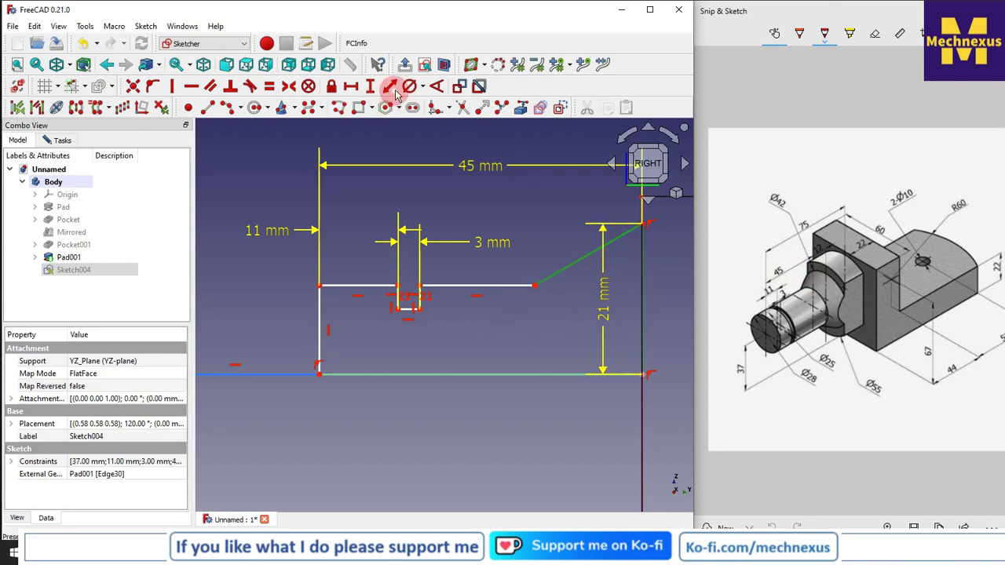
{"action": "left_click", "coordinate": [437, 87]}
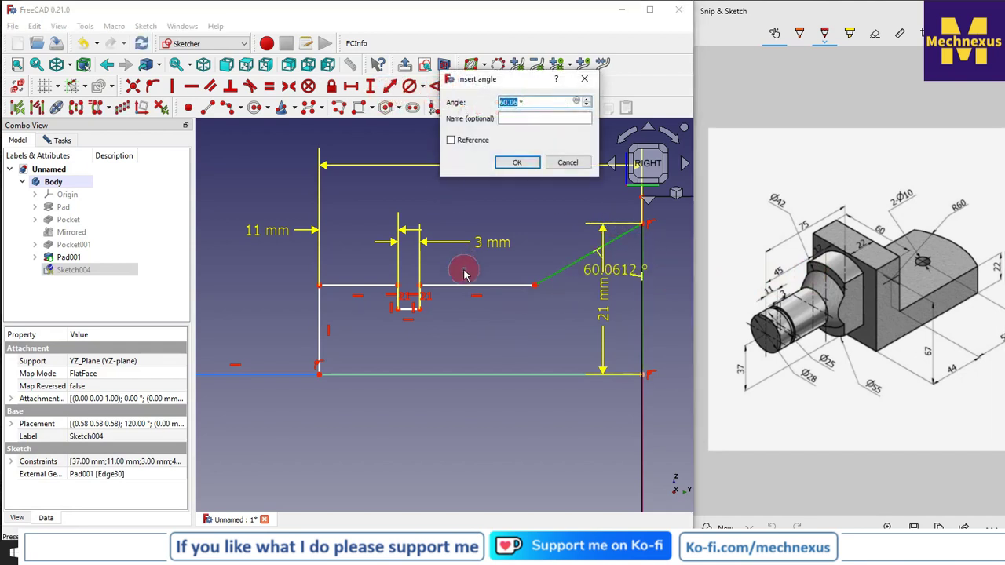
{"action": "type", "text": "45"}
{"action": "key", "text": "Return"}
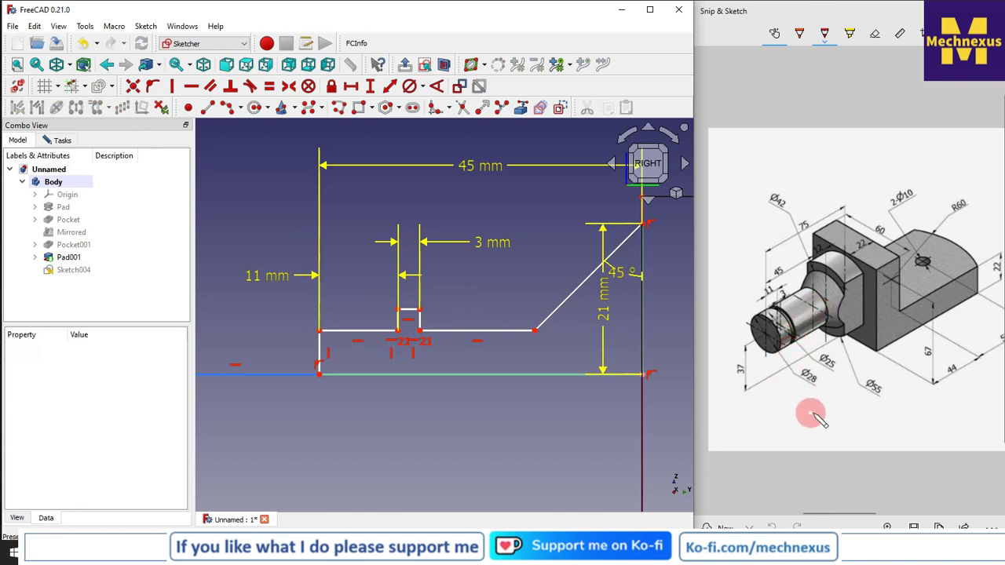
- Set the vertical length of the shaft's free end edge to 14 mm
{"action": "left_click", "coordinate": [320, 350]}
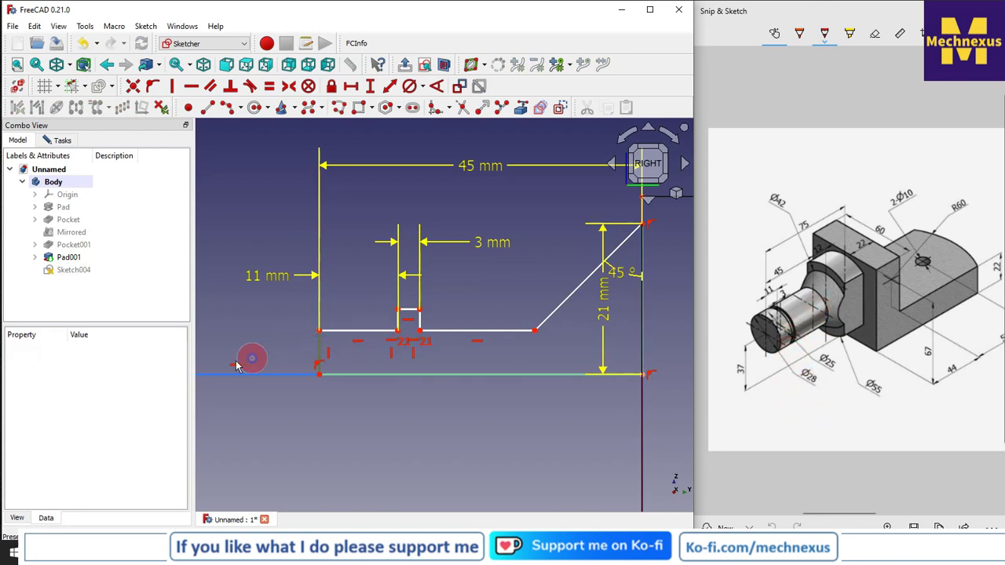
{"action": "left_click", "coordinate": [370, 86]}
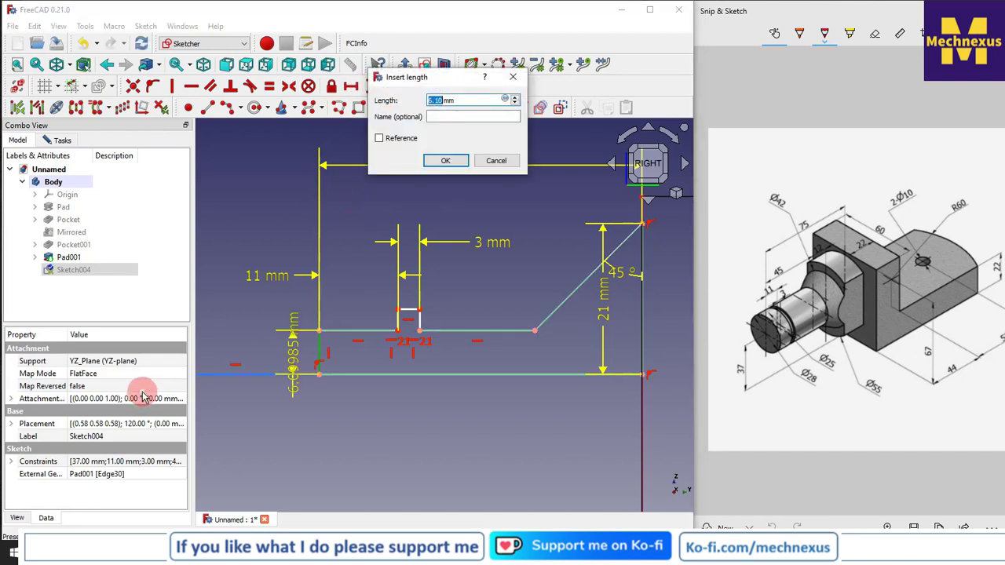
{"action": "type", "text": "14"}
{"action": "key", "text": "Return"}
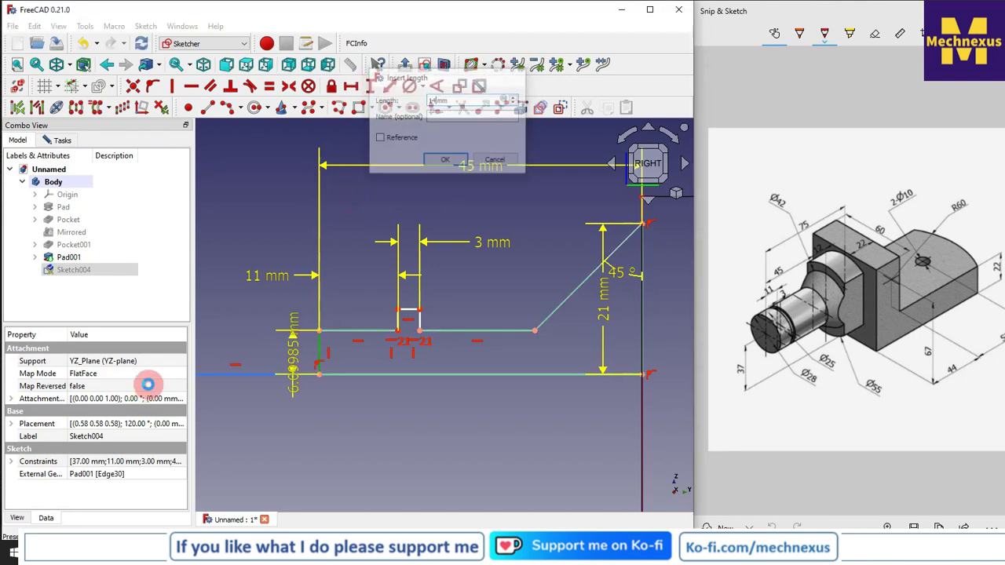
{"action": "scroll", "coordinate": [381, 257], "scroll_direction": "up", "scroll_amount": 1}
{"action": "scroll", "coordinate": [382, 257], "scroll_direction": "up", "scroll_amount": 2}
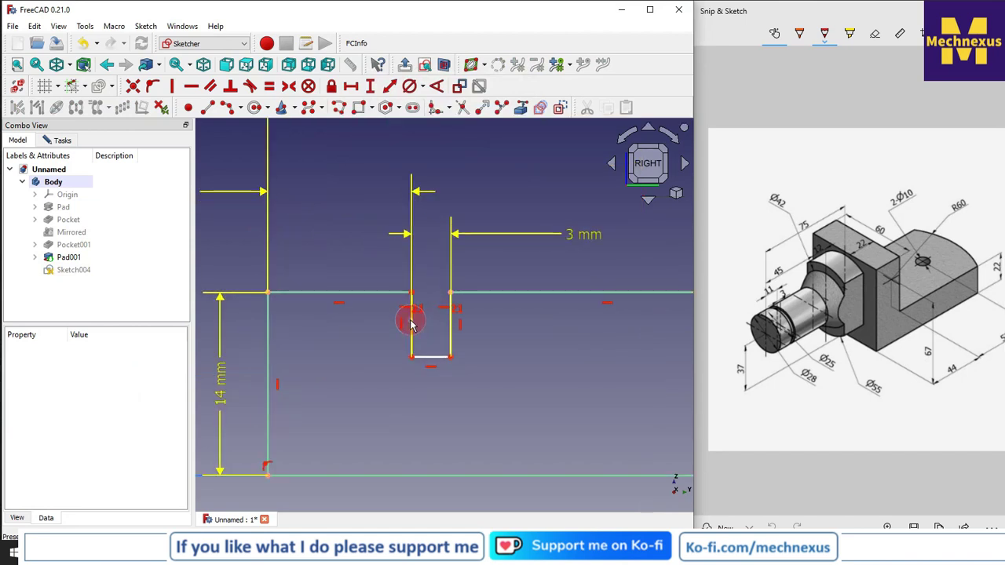
{"action": "scroll", "coordinate": [664, 333], "scroll_direction": "down", "scroll_amount": 1}
{"action": "scroll", "coordinate": [664, 334], "scroll_direction": "down", "scroll_amount": 2}
{"action": "left_click", "coordinate": [532, 347]}
{"action": "left_click", "coordinate": [417, 431]}
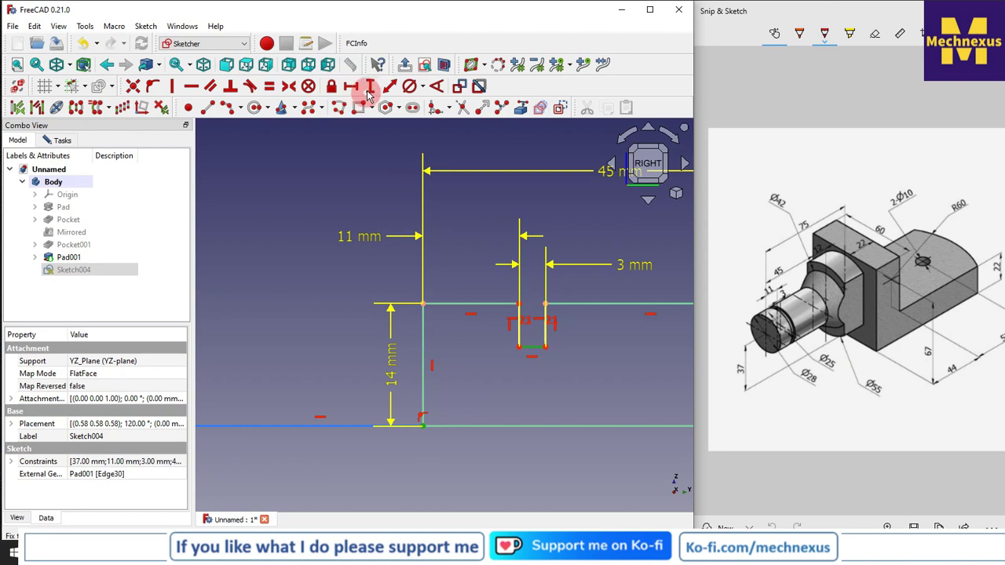
{"action": "left_click", "coordinate": [526, 350]}
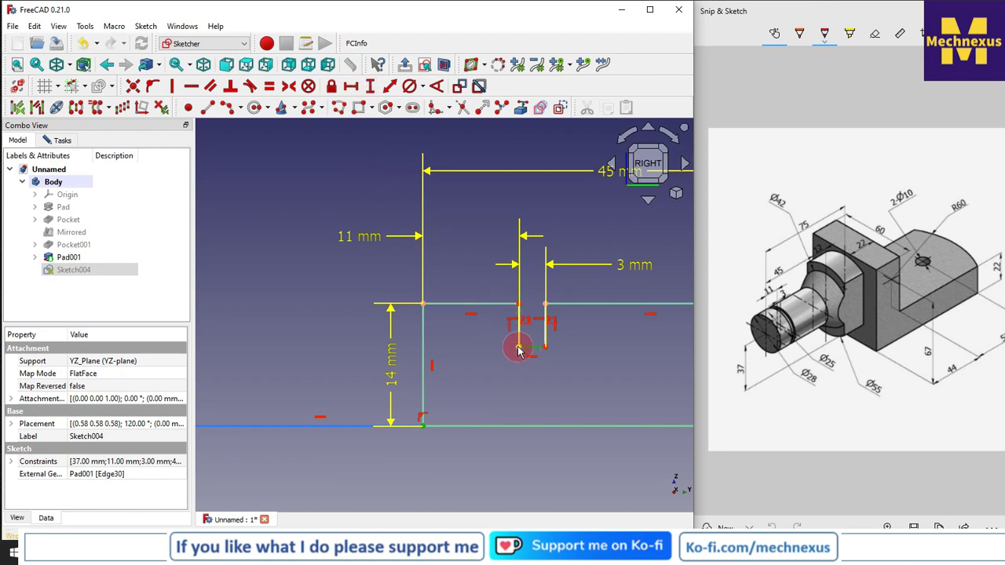
{"action": "left_click", "coordinate": [371, 91]}
{"action": "left_click", "coordinate": [435, 321]}
{"action": "right_click", "coordinate": [338, 255]}
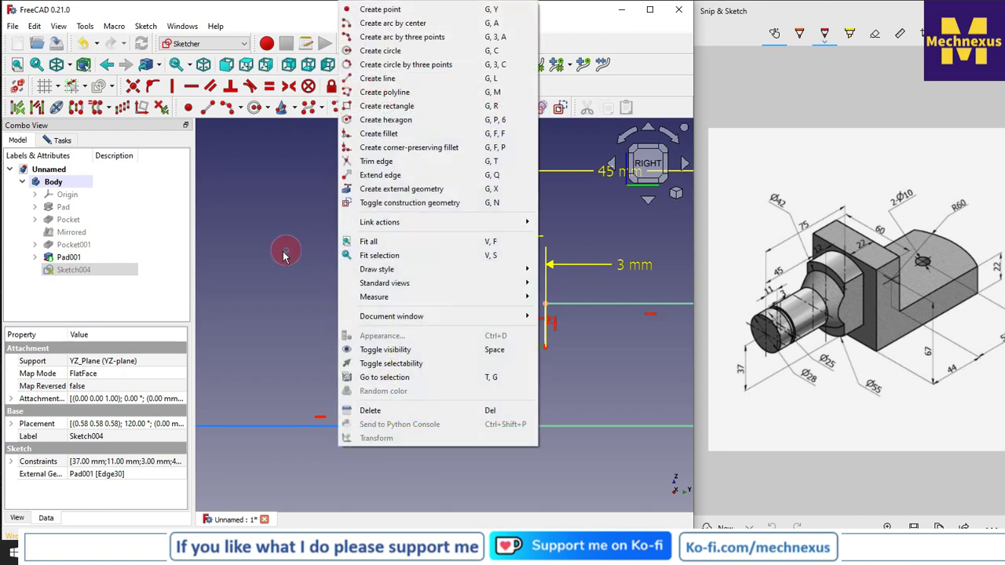
{"action": "left_click", "coordinate": [277, 265]}
- Set the vertical distance from the centreline endpoint at the shaft's free end to the groove floor to 12.5 mm
{"action": "left_click", "coordinate": [382, 89]}
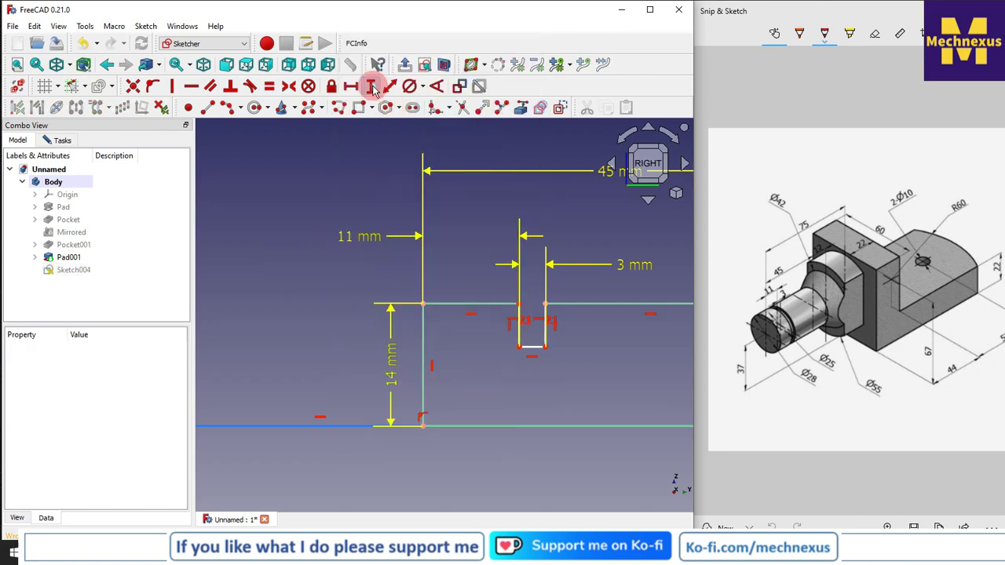
{"action": "left_click", "coordinate": [422, 424]}
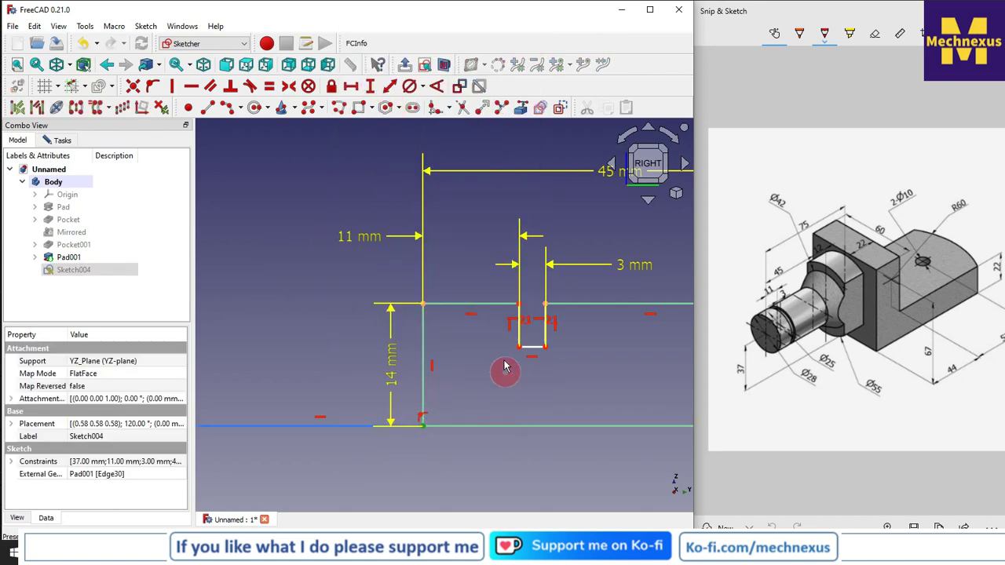
{"action": "left_click", "coordinate": [519, 346]}
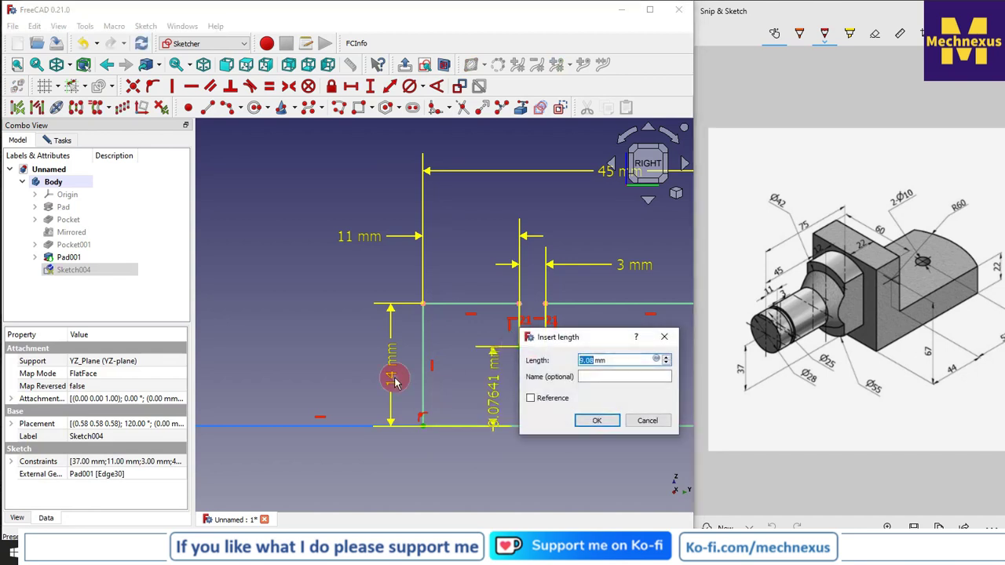
{"action": "key", "text": "Return"}
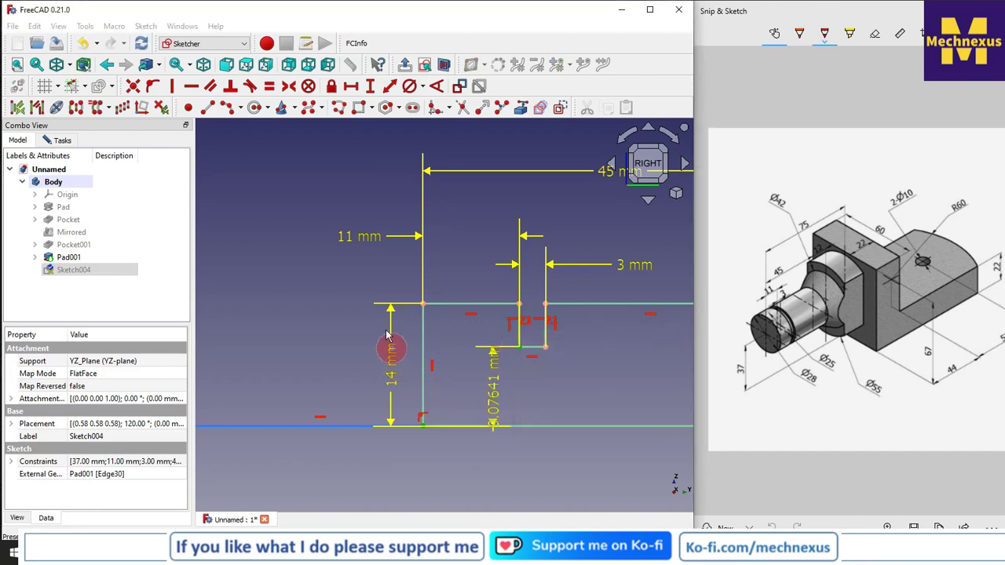
- Close the finished shaft profile sketch and return to the 3D model
{"action": "scroll", "coordinate": [385, 295], "scroll_direction": "down", "scroll_amount": 3}
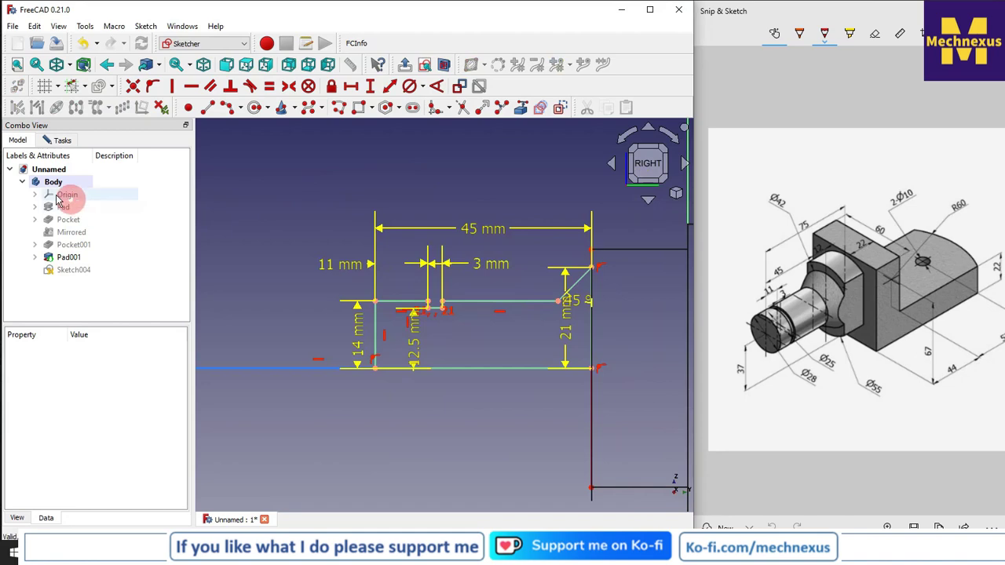
{"action": "left_click", "coordinate": [56, 140]}
{"action": "left_click", "coordinate": [88, 167]}
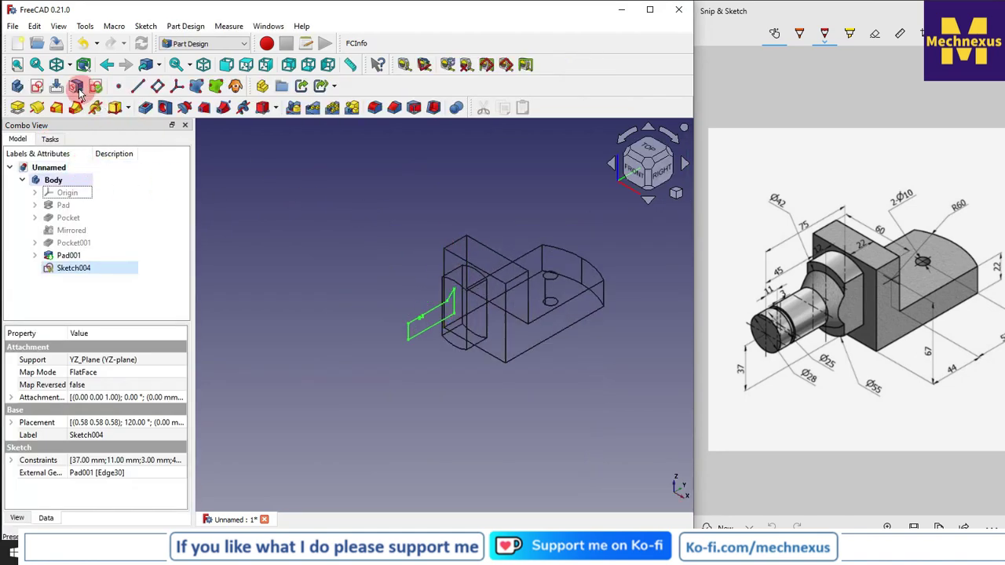
- Set the 3D view's draw style to Flat lines and clear the sketch selection
{"action": "left_click", "coordinate": [71, 66]}
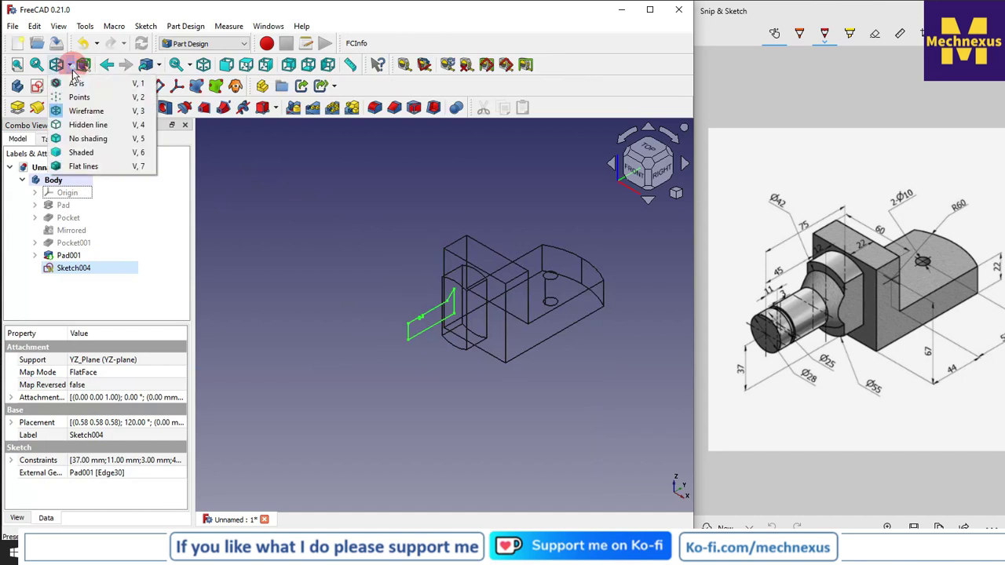
{"action": "left_click", "coordinate": [82, 165]}
{"action": "scroll", "coordinate": [451, 292], "scroll_direction": "up", "scroll_amount": 3}
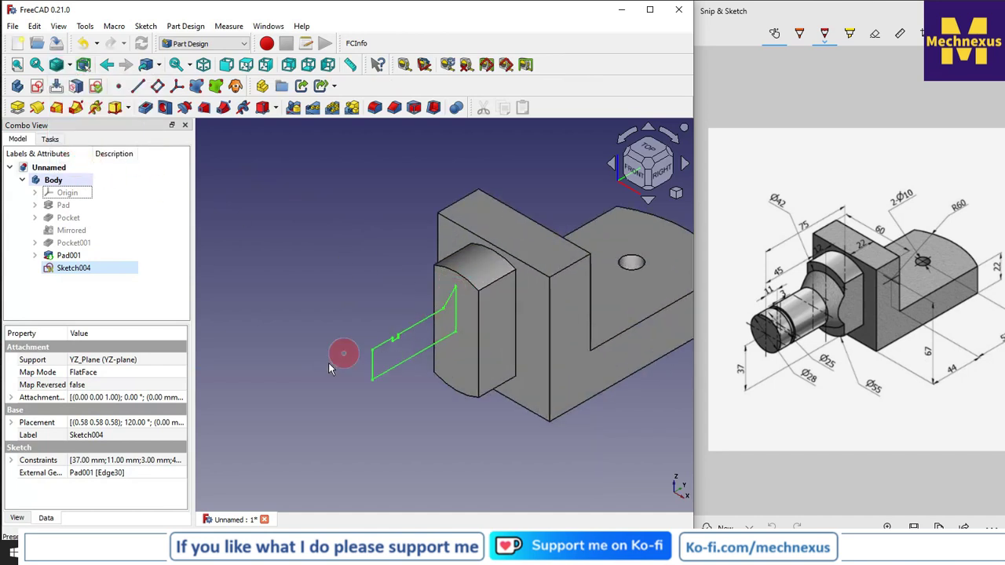
{"action": "left_click", "coordinate": [280, 262]}
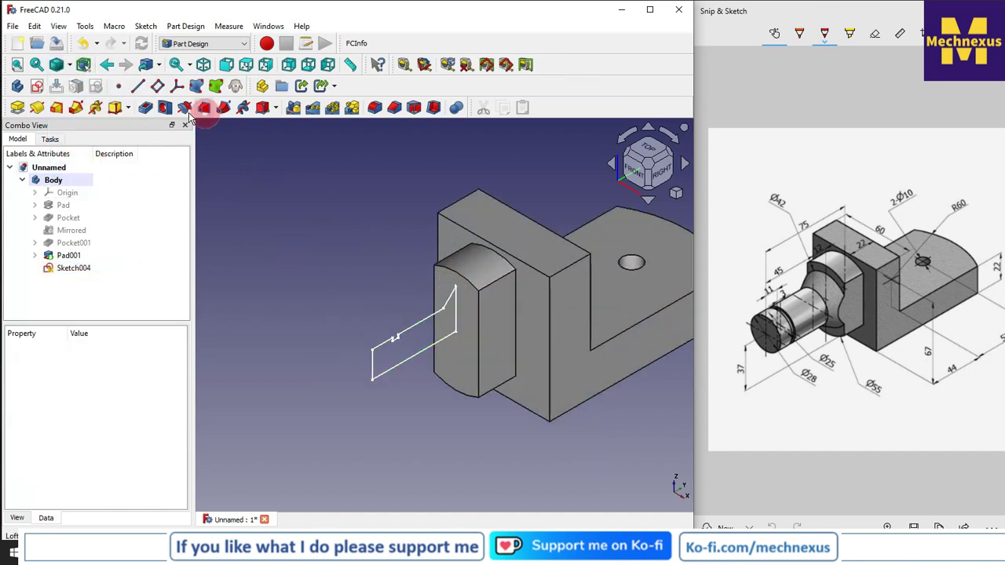
- Revolve the shaft half-profile sketch 360° about its own long centreline edge, picked as the axis reference
{"action": "left_click", "coordinate": [38, 109]}
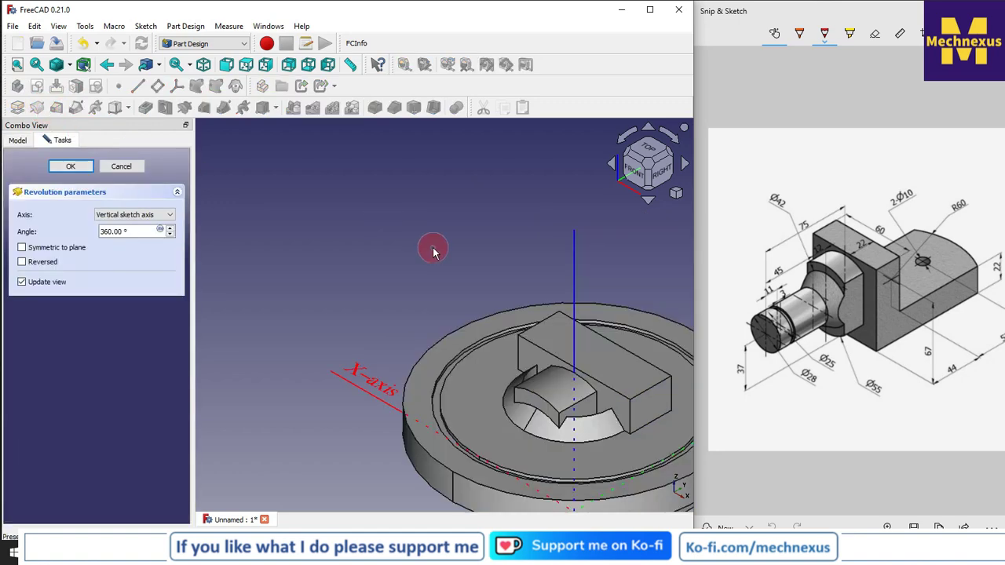
{"action": "scroll", "coordinate": [433, 250], "scroll_direction": "down", "scroll_amount": 3}
{"action": "left_click", "coordinate": [137, 214]}
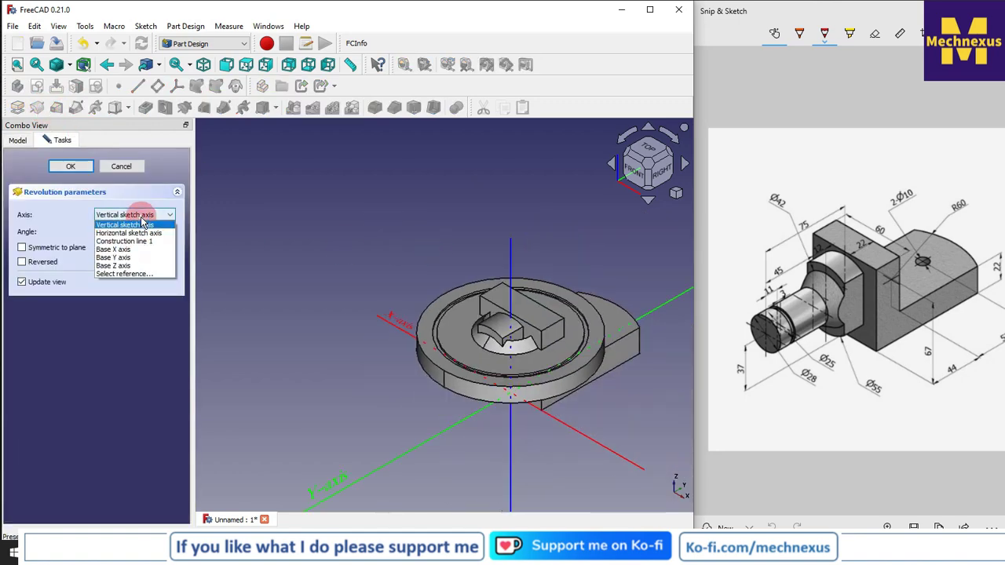
{"action": "left_click", "coordinate": [132, 274]}
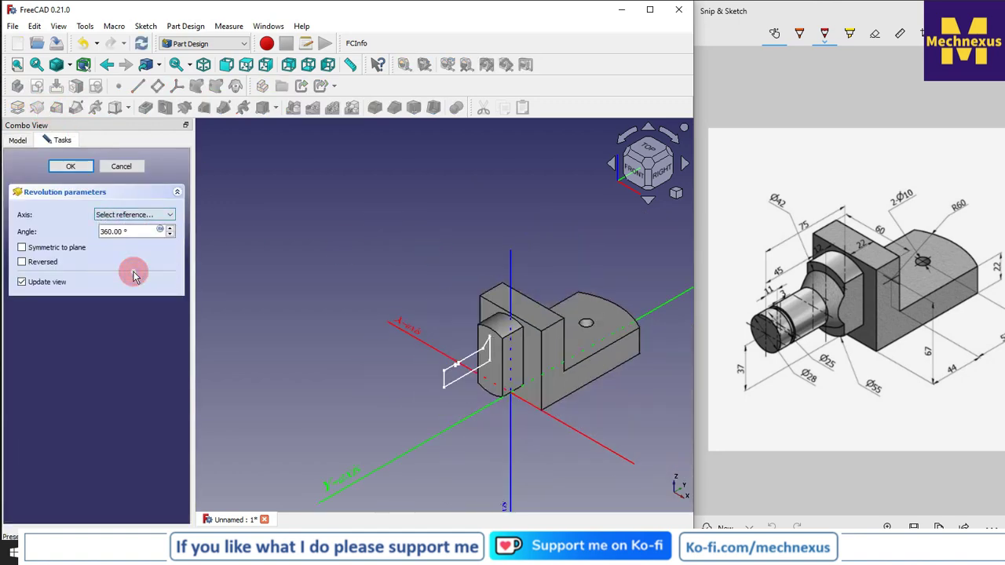
{"action": "left_click", "coordinate": [462, 382]}
{"action": "scroll", "coordinate": [514, 350], "scroll_direction": "up", "scroll_amount": 3}
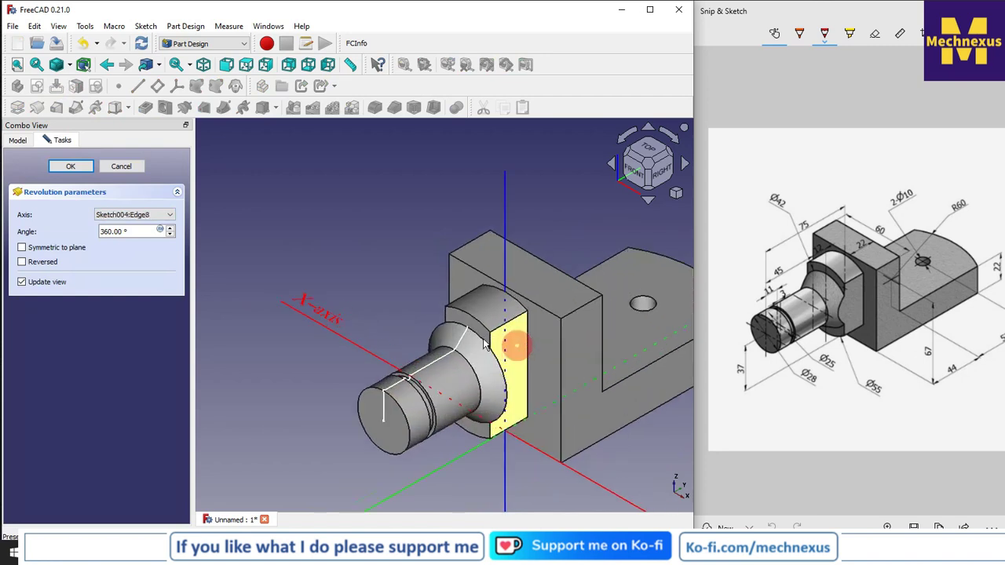
{"action": "left_click", "coordinate": [75, 169]}
- Examine where the conical neck overhangs the flat side faces of the boss behind the revolved shaft
{"action": "left_click", "coordinate": [383, 338]}
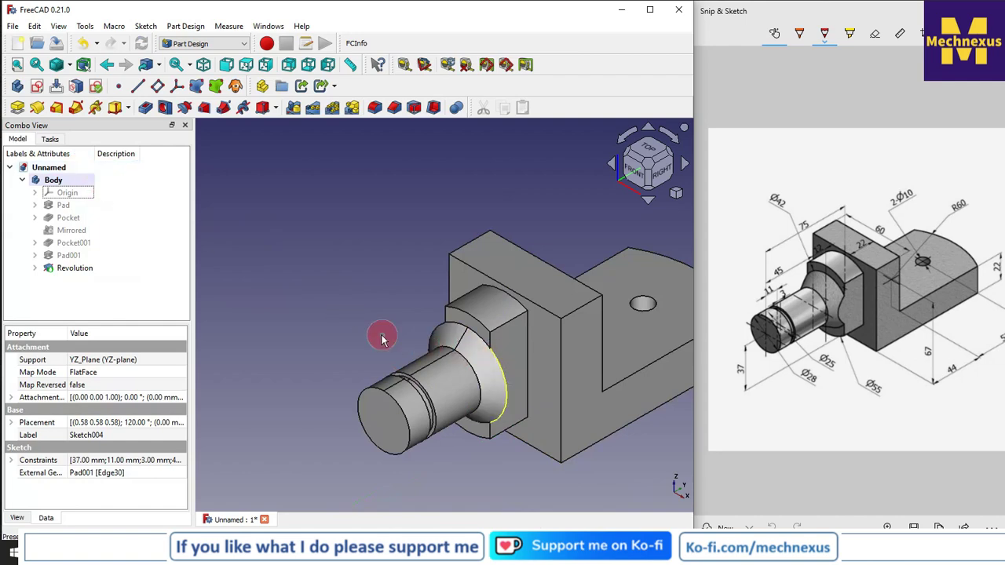
{"action": "middle_click_drag", "start_coordinate": [501, 348], "coordinate": [628, 374]}
{"action": "left_click", "coordinate": [510, 343]}
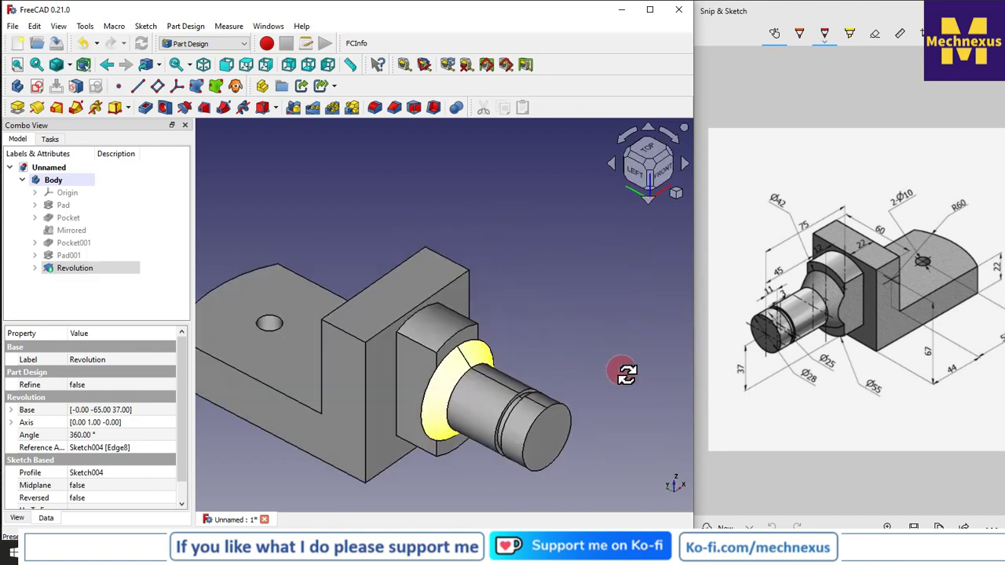
{"action": "left_click", "coordinate": [416, 379]}
{"action": "left_click", "coordinate": [415, 383]}
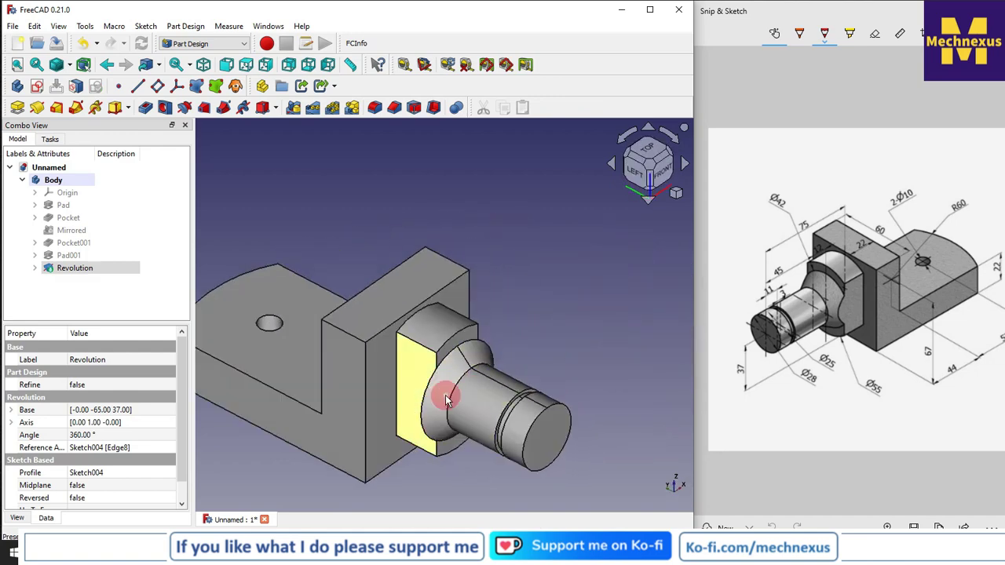
{"action": "left_click", "coordinate": [414, 382]}
{"action": "left_click", "coordinate": [418, 377]}
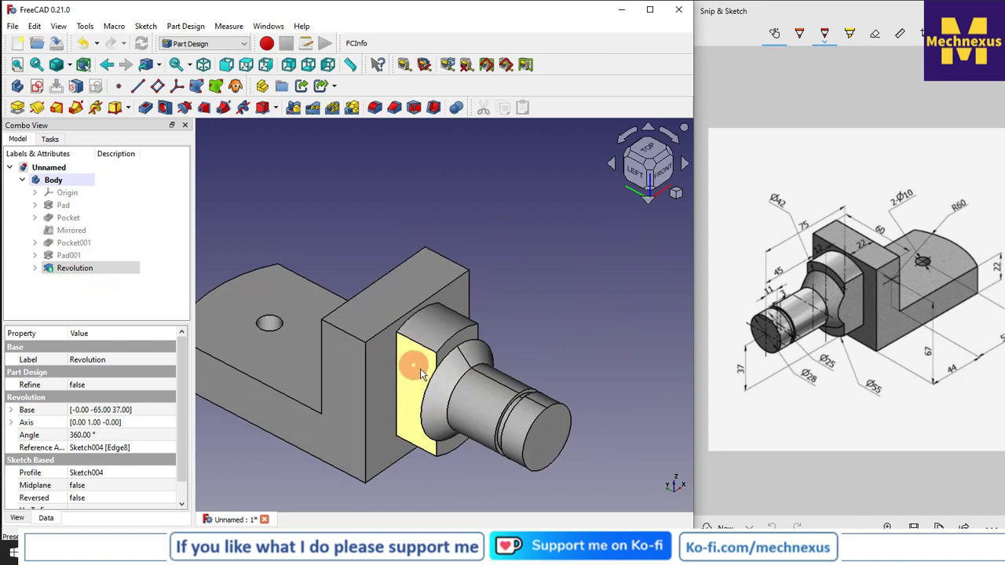
{"action": "left_click", "coordinate": [393, 374]}
{"action": "middle_click_drag", "start_coordinate": [386, 375], "coordinate": [341, 381]}
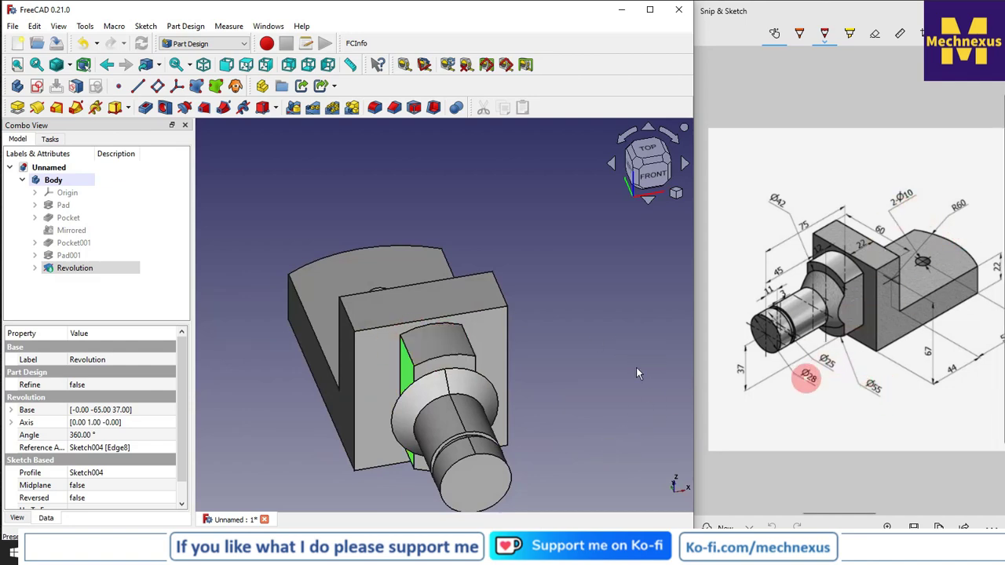
{"action": "scroll", "coordinate": [463, 354], "scroll_direction": "down", "scroll_amount": 3}
- Start a sketch on the flat back face of the conical neck where it overhangs the boss's side
{"action": "middle_click_drag", "start_coordinate": [473, 351], "coordinate": [287, 419]}
{"action": "scroll", "coordinate": [460, 369], "scroll_direction": "up", "scroll_amount": 3}
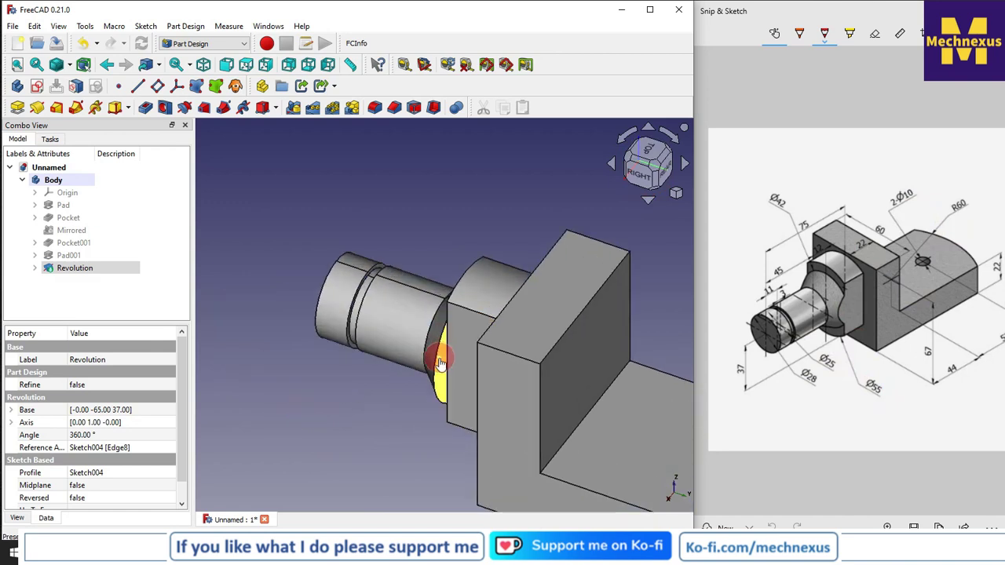
{"action": "left_click", "coordinate": [37, 87]}
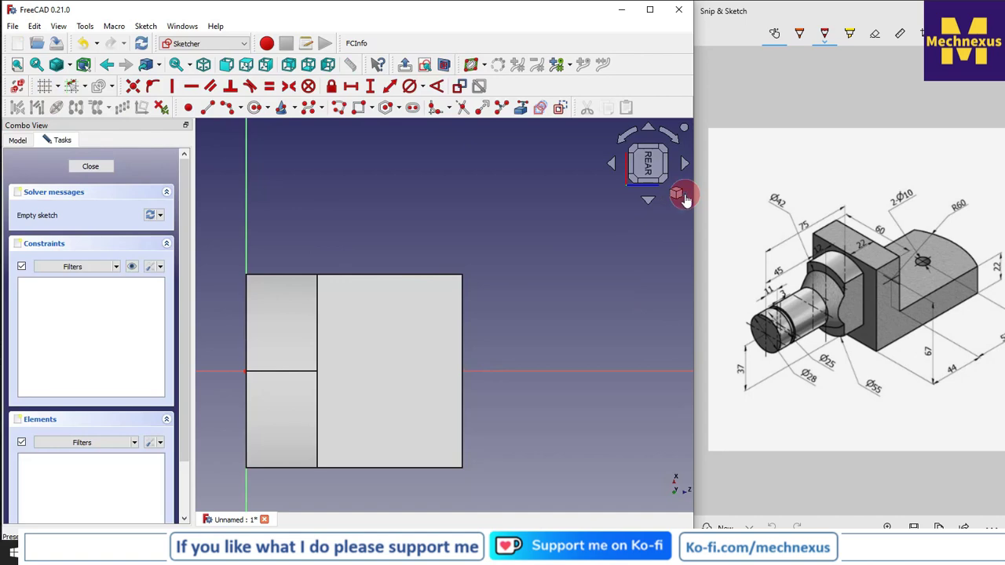
- Project the curved outer edge of the neck's overhang into the sketch as external geometry
{"action": "left_click", "coordinate": [676, 196]}
{"action": "left_click", "coordinate": [704, 228]}
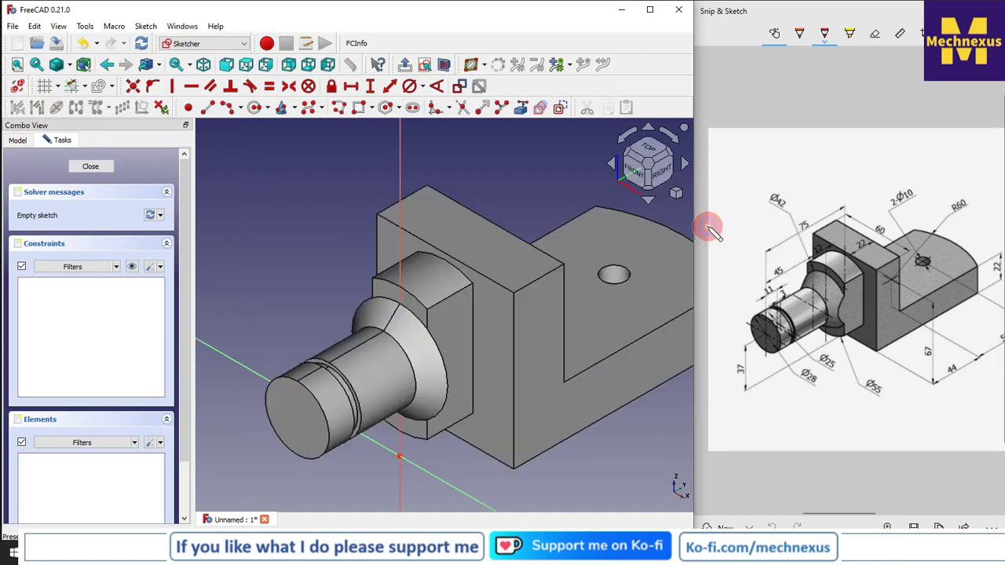
{"action": "left_click_drag", "start_coordinate": [434, 346], "coordinate": [323, 388]}
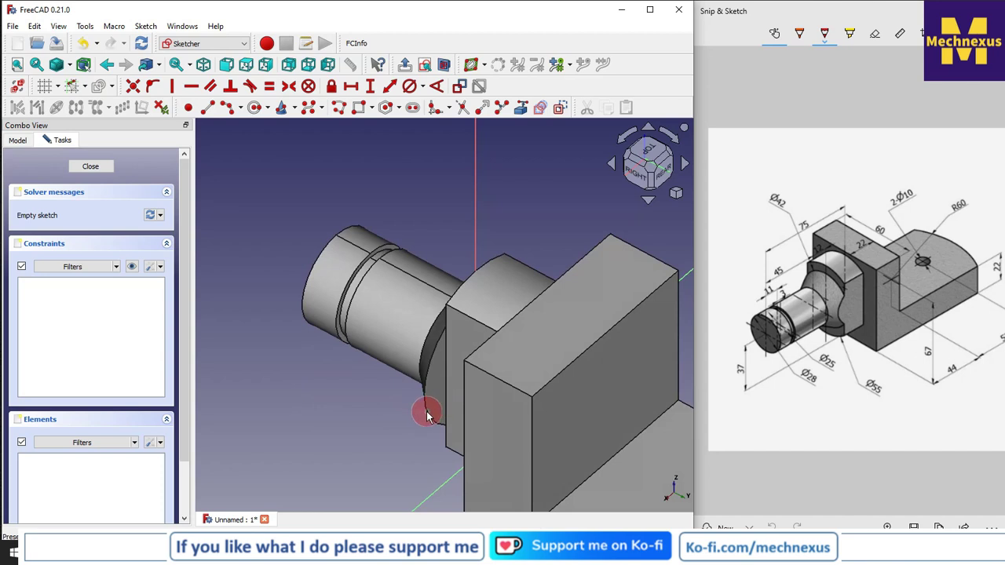
{"action": "left_click", "coordinate": [424, 381]}
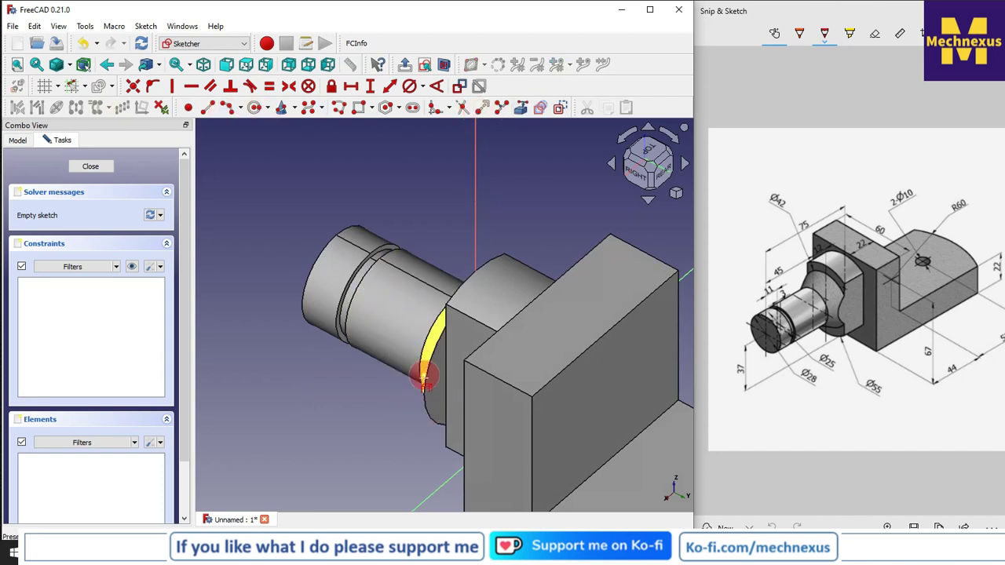
{"action": "scroll", "coordinate": [417, 373], "scroll_direction": "up", "scroll_amount": 2}
{"action": "left_click", "coordinate": [373, 307]}
- Draw a three-point arc along the projected overhang edge, from its lower endpoint to its upper endpoint
{"action": "left_click", "coordinate": [457, 374]}
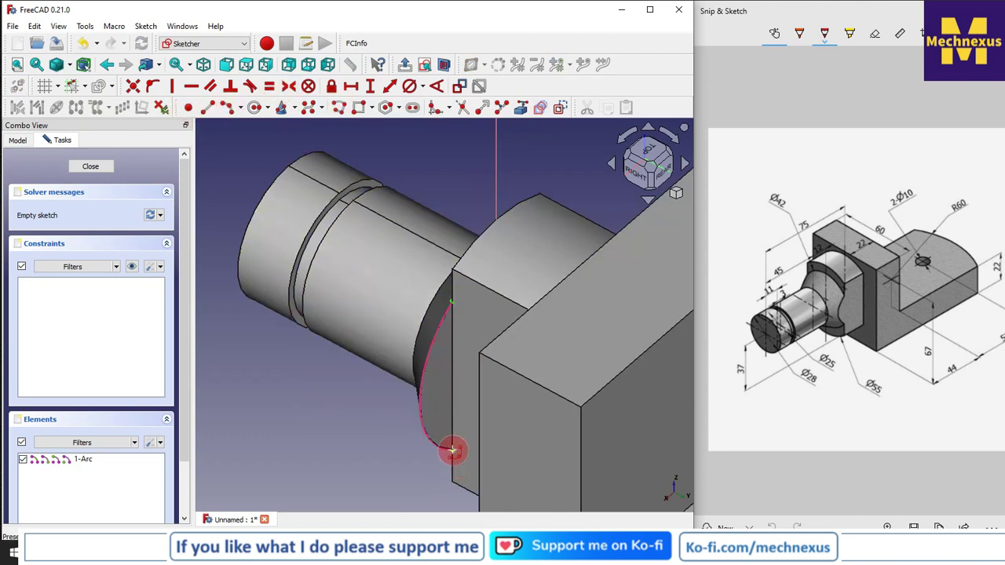
{"action": "left_click", "coordinate": [452, 302]}
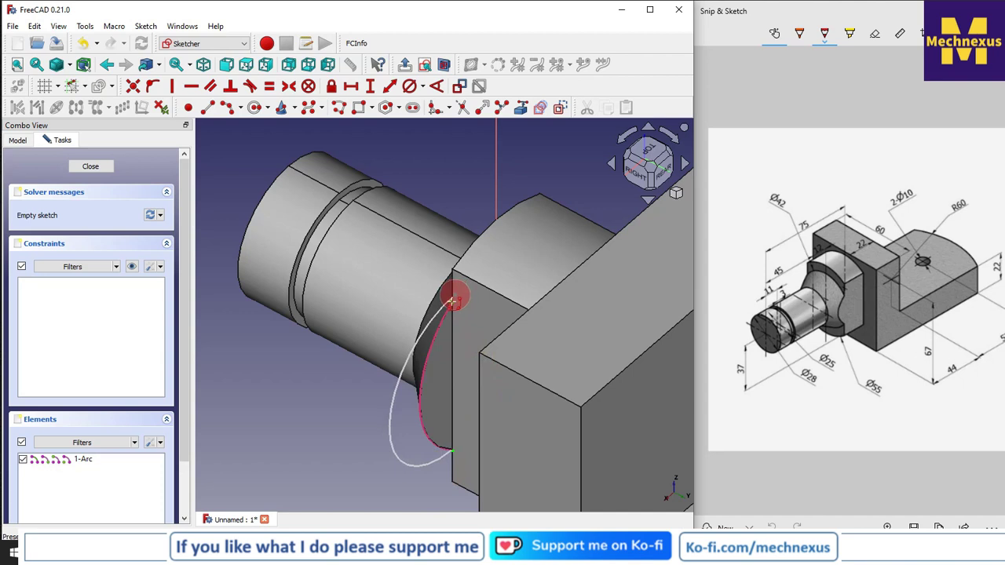
{"action": "left_click", "coordinate": [421, 383]}
{"action": "scroll", "coordinate": [415, 437], "scroll_direction": "up", "scroll_amount": 2}
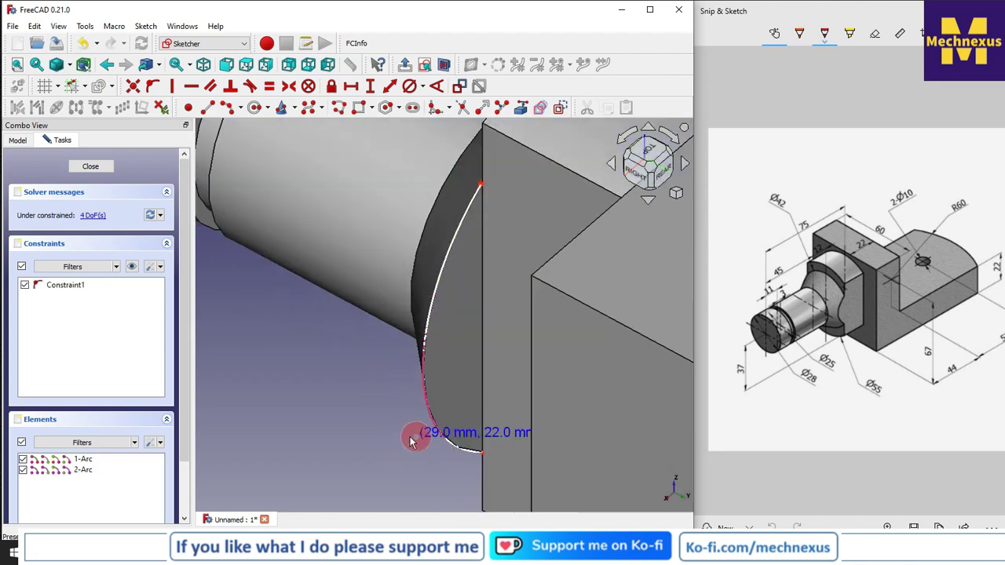
{"action": "right_click", "coordinate": [374, 412]}
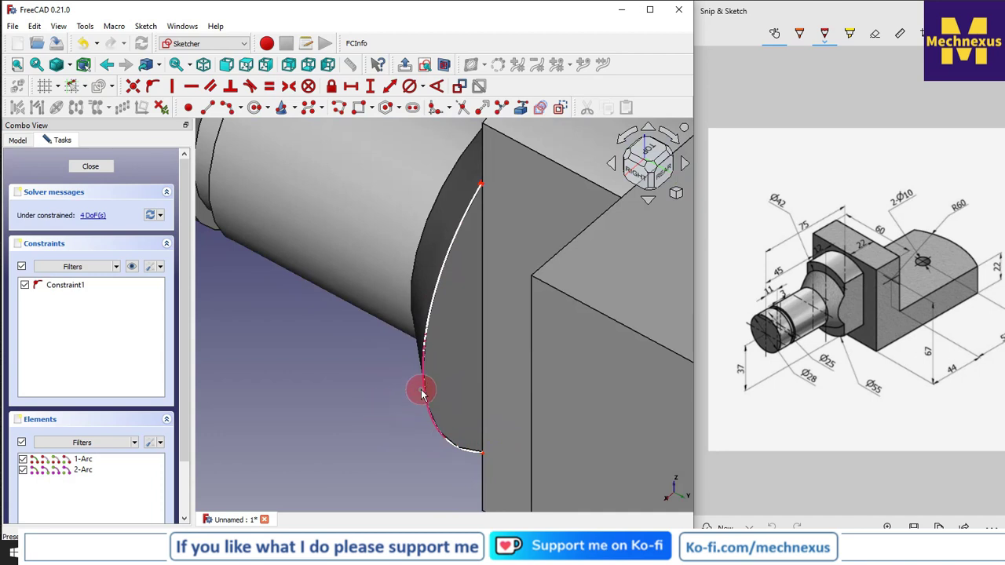
- Bulge the drawn arc outwards and make its upper endpoint coincident with the projected edge's upper endpoint
{"action": "mouse_move", "coordinate": [484, 456]}
{"action": "left_mouse_down"}
{"action": "mouse_move", "coordinate": [485, 478]}
{"action": "mouse_move", "coordinate": [492, 455]}
{"action": "mouse_move", "coordinate": [451, 465]}
{"action": "mouse_move", "coordinate": [462, 250]}
{"action": "left_mouse_up"}
{"action": "left_click_drag", "start_coordinate": [462, 180], "coordinate": [461, 170]}
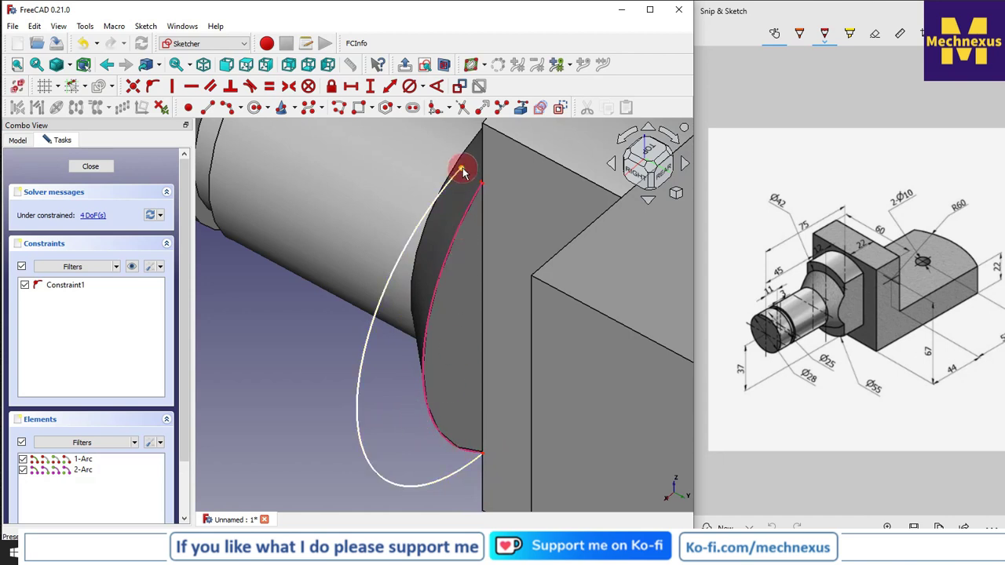
{"action": "left_click", "coordinate": [476, 177]}
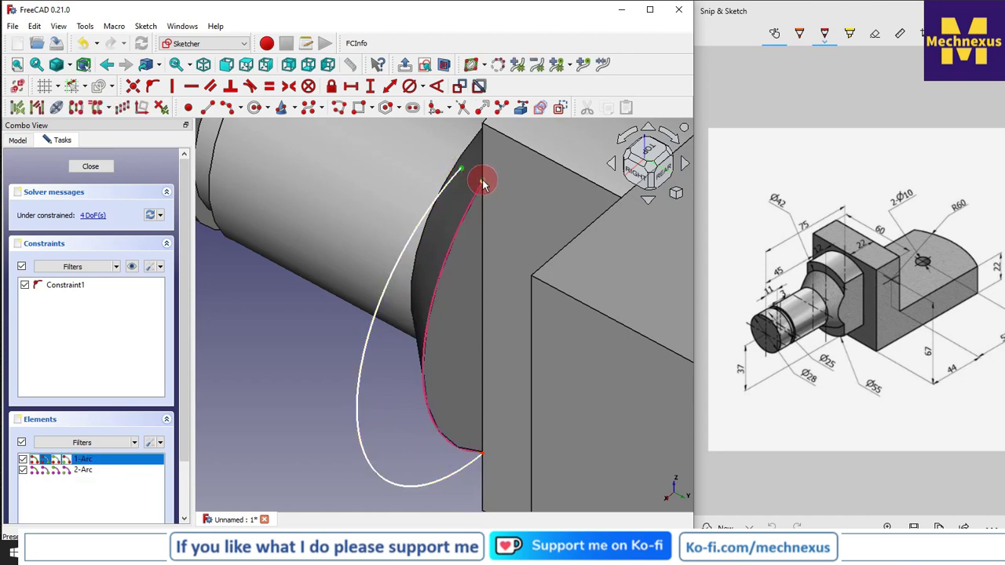
{"action": "left_click", "coordinate": [476, 179]}
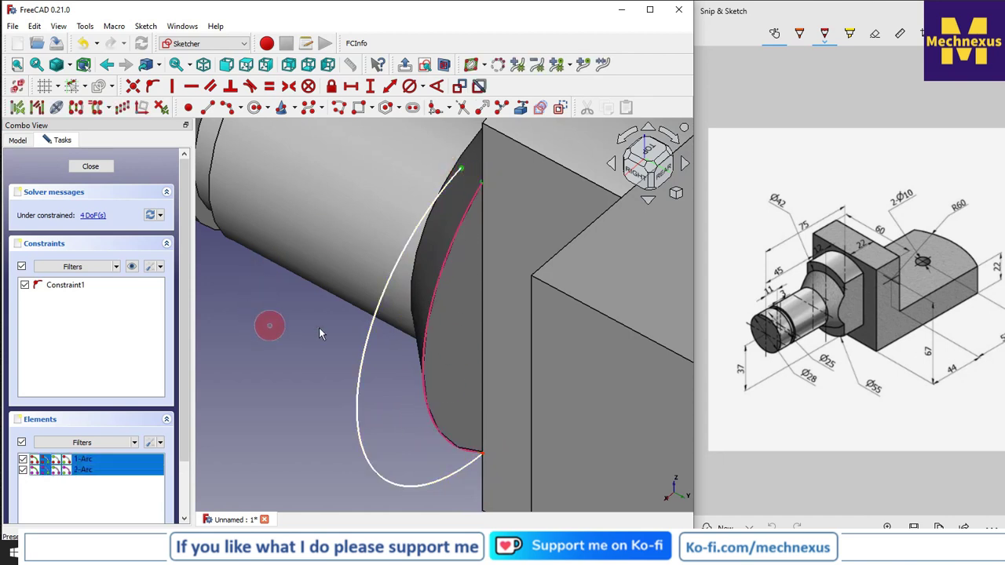
{"action": "left_click", "coordinate": [132, 86]}
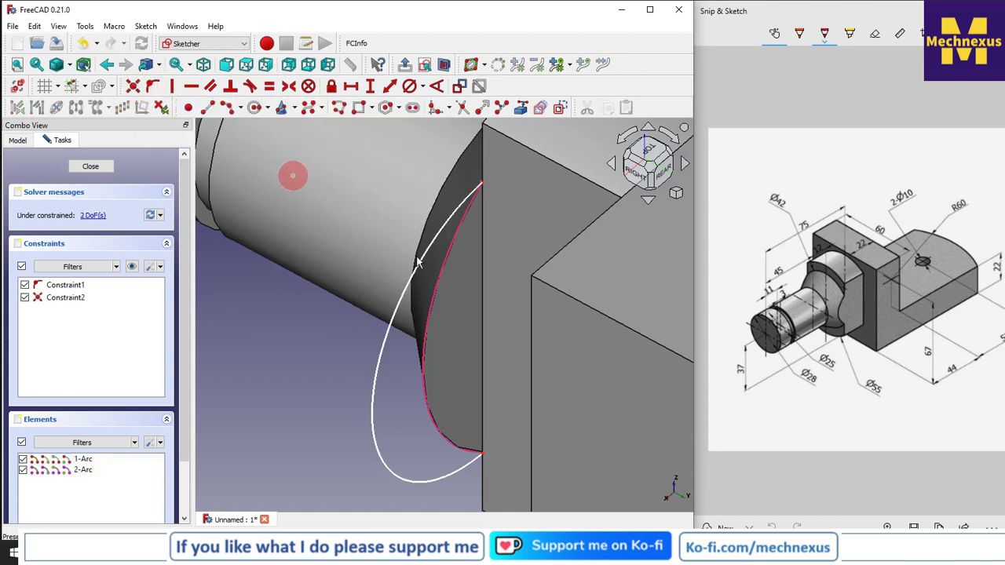
- Apply an equal constraint between the drawn arc and the projected overhang edge
{"action": "left_click", "coordinate": [375, 443]}
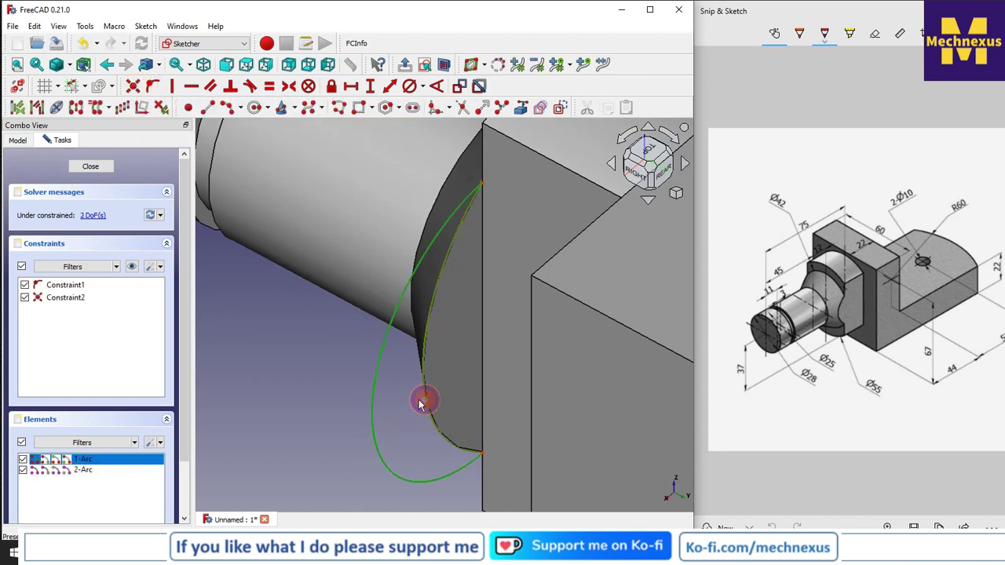
{"action": "left_click", "coordinate": [269, 85]}
{"action": "scroll", "coordinate": [406, 169], "scroll_direction": "down", "scroll_amount": 3}
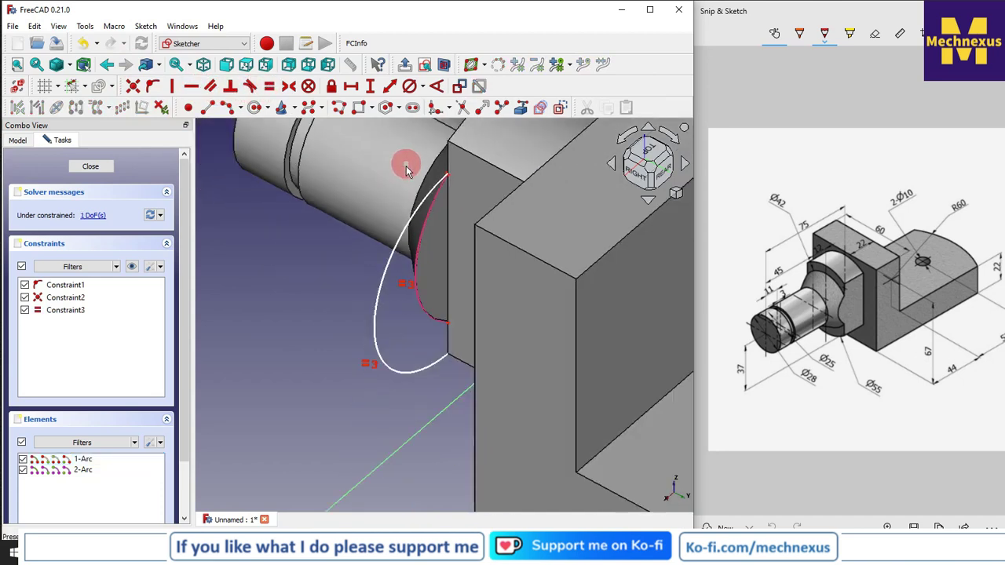
{"action": "scroll", "coordinate": [379, 287], "scroll_direction": "up", "scroll_amount": 1}
- Make the drawn arc's lower endpoint coincident with the lower endpoint of the projected overhang edge
{"action": "mouse_move", "coordinate": [370, 348]}
{"action": "middle_mouse_down"}
{"action": "mouse_move", "coordinate": [413, 366]}
{"action": "mouse_move", "coordinate": [554, 336]}
{"action": "mouse_move", "coordinate": [547, 267]}
{"action": "mouse_move", "coordinate": [526, 288]}
{"action": "mouse_move", "coordinate": [526, 279]}
{"action": "middle_mouse_up"}
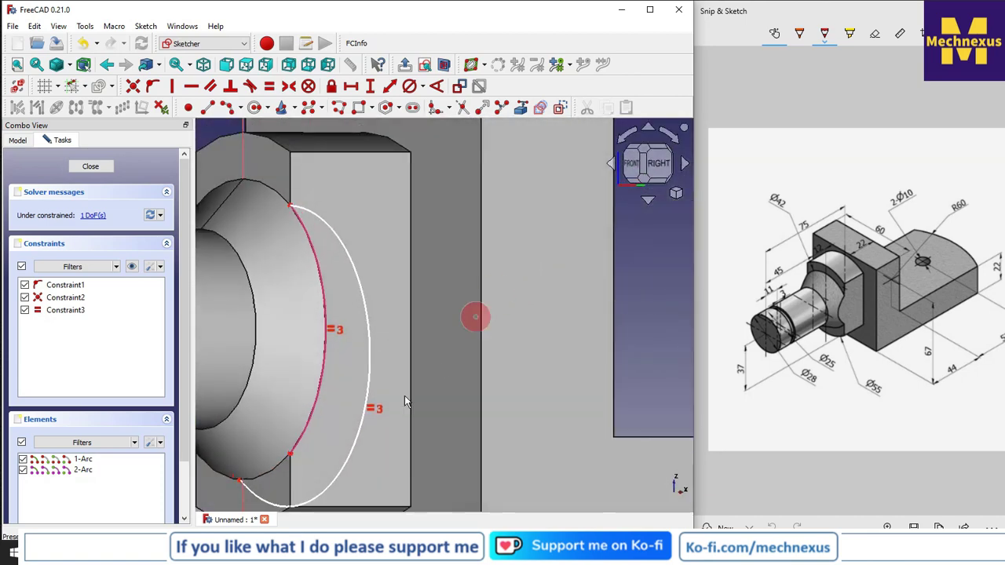
{"action": "left_click", "coordinate": [237, 481]}
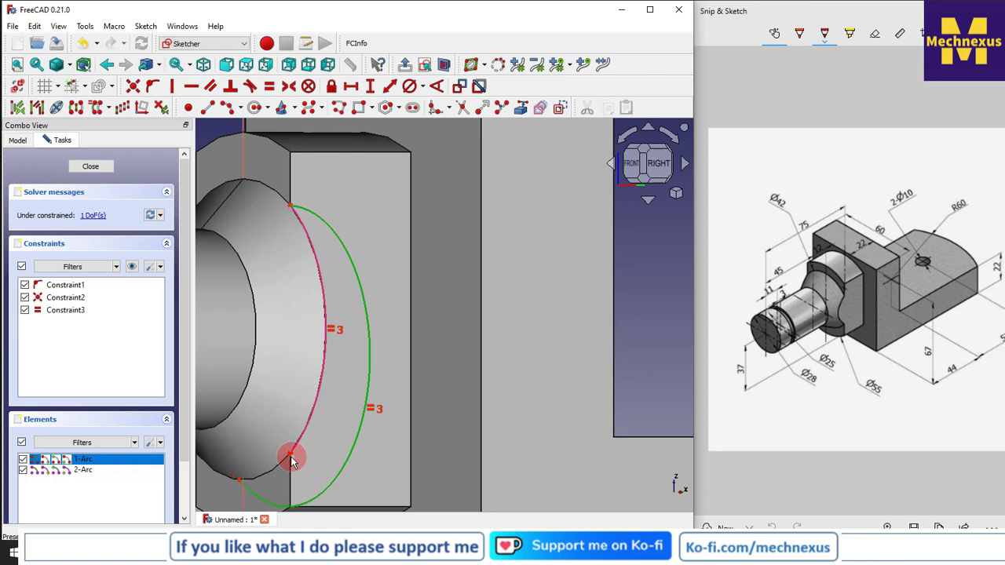
{"action": "left_click", "coordinate": [291, 459]}
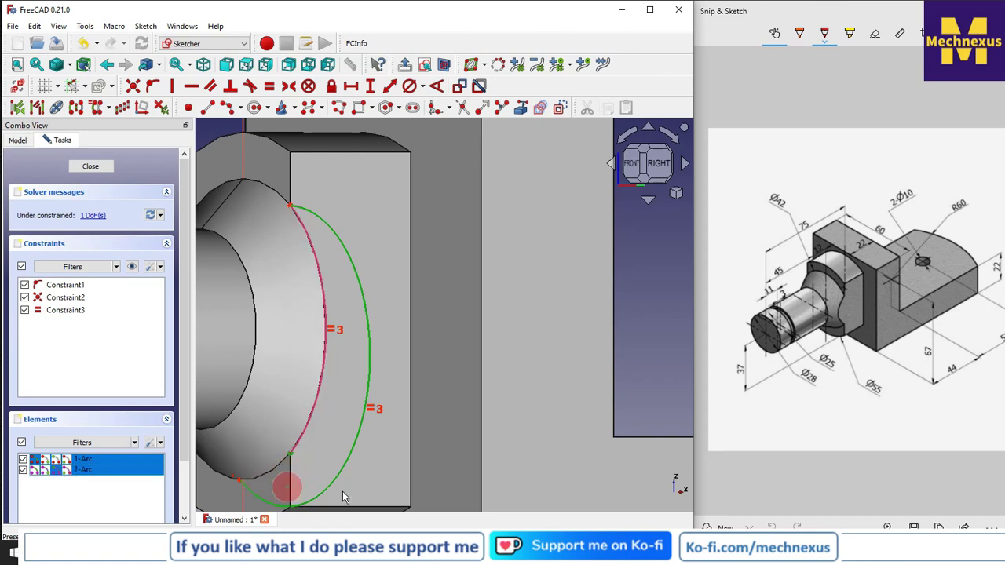
{"action": "scroll", "coordinate": [474, 356], "scroll_direction": "down", "scroll_amount": 3}
{"action": "scroll", "coordinate": [363, 418], "scroll_direction": "up", "scroll_amount": 1}
{"action": "scroll", "coordinate": [363, 418], "scroll_direction": "up", "scroll_amount": 3}
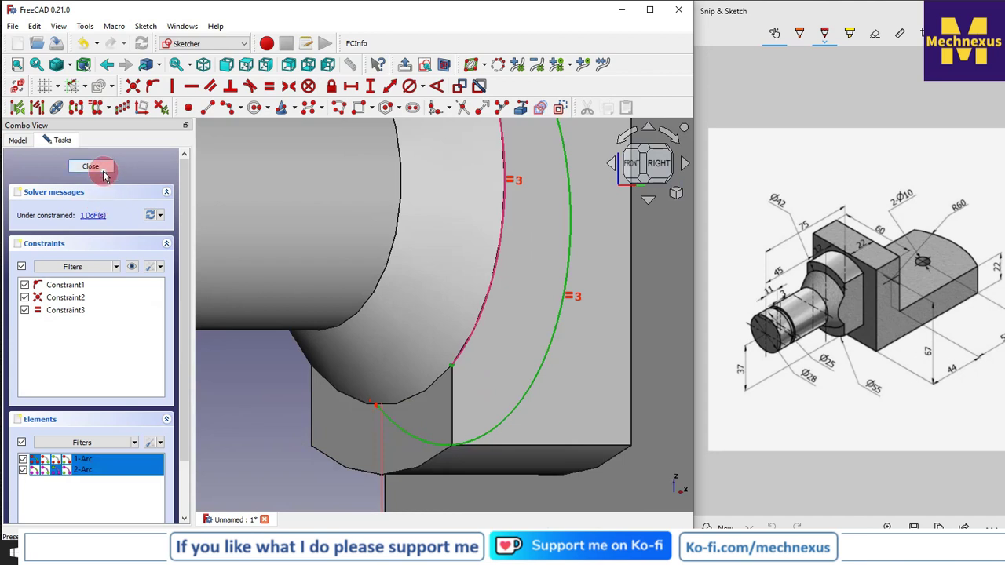
{"action": "left_click", "coordinate": [257, 424]}
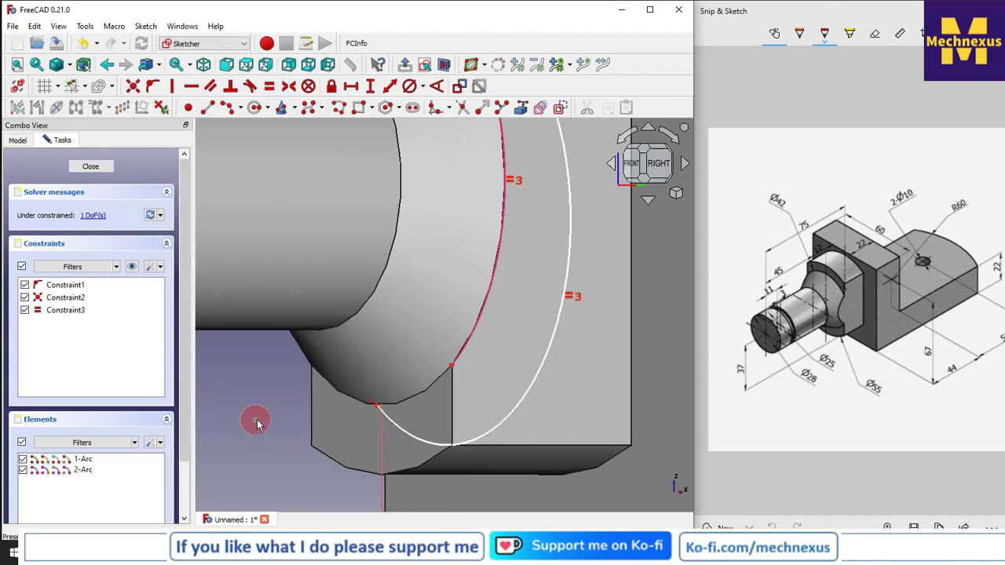
{"action": "left_click", "coordinate": [377, 407]}
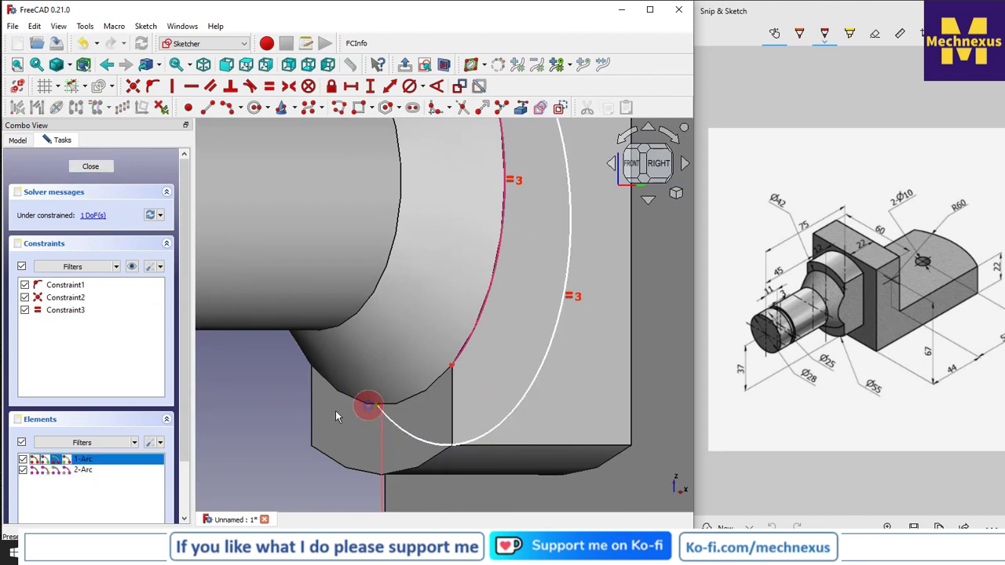
{"action": "left_click", "coordinate": [452, 368]}
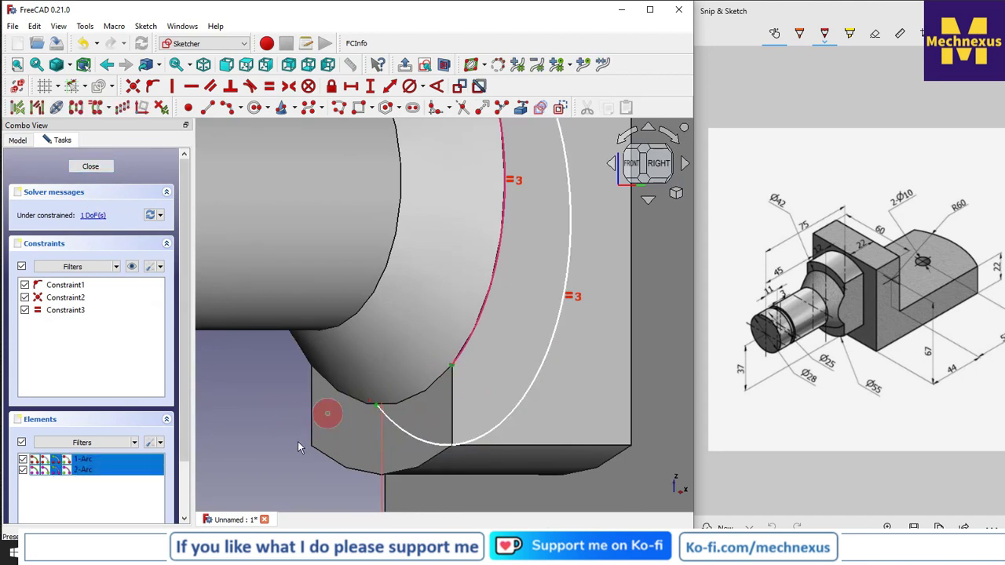
{"action": "left_click", "coordinate": [133, 87]}
{"action": "scroll", "coordinate": [448, 298], "scroll_direction": "down", "scroll_amount": 4}
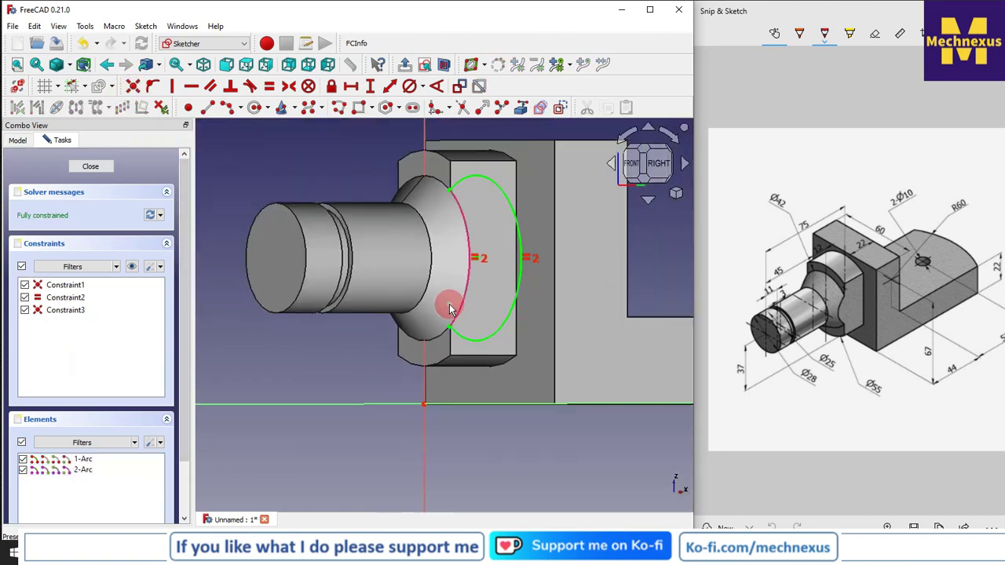
- Delete the equal constraint between the drawn arc and the projected overhang edge
{"action": "left_click_drag", "start_coordinate": [467, 225], "coordinate": [506, 285]}
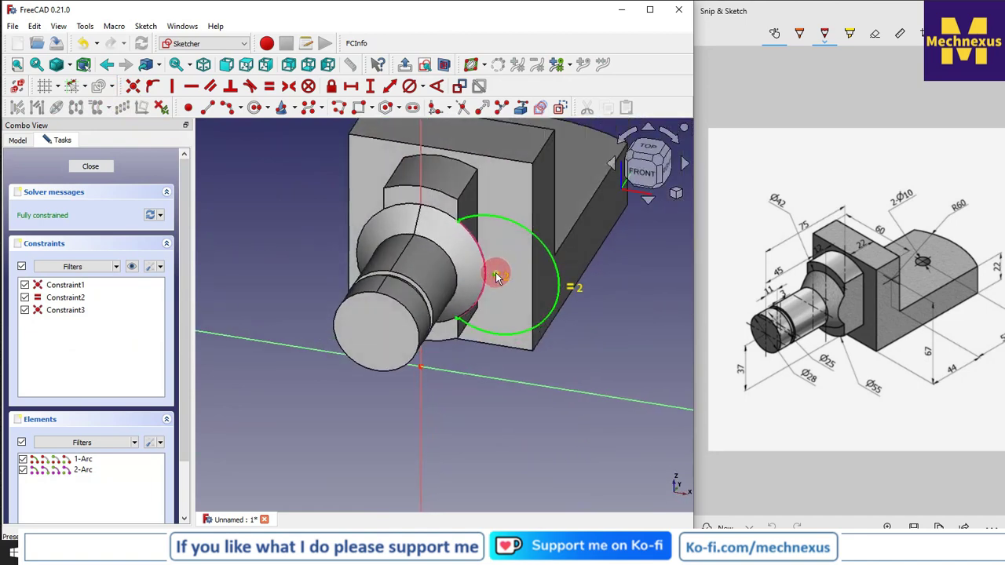
{"action": "left_click", "coordinate": [496, 276]}
{"action": "key", "text": "Delete"}
{"action": "scroll", "coordinate": [571, 281], "scroll_direction": "up", "scroll_amount": 2}
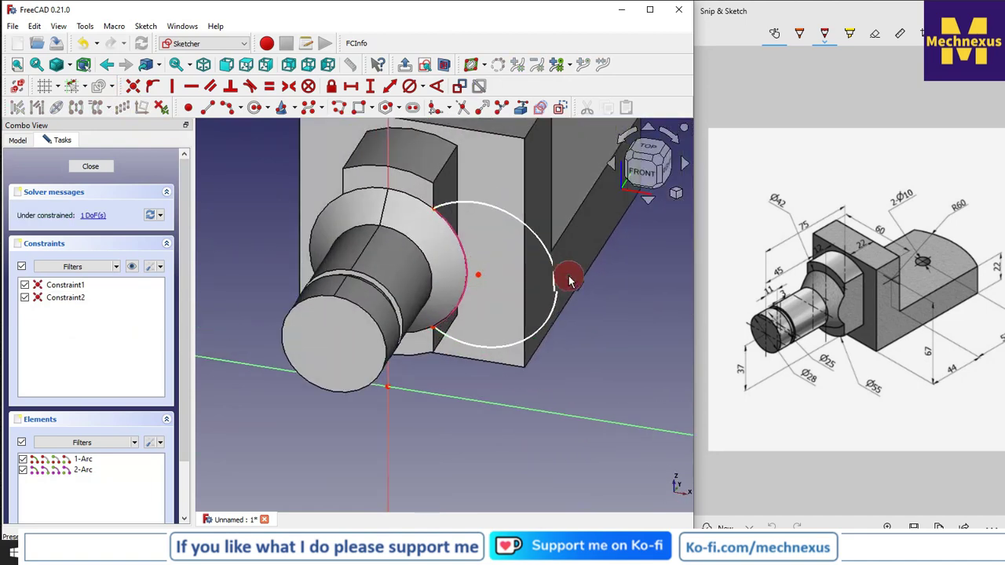
- Pull the drawn arc inwards to the projected overhang edge and constrain the two arcs equal
{"action": "scroll", "coordinate": [570, 281], "scroll_direction": "up", "scroll_amount": 1}
{"action": "mouse_move", "coordinate": [554, 286]}
{"action": "left_mouse_down"}
{"action": "mouse_move", "coordinate": [432, 284]}
{"action": "mouse_move", "coordinate": [472, 281]}
{"action": "mouse_move", "coordinate": [457, 279]}
{"action": "left_mouse_up"}
{"action": "left_click", "coordinate": [458, 297]}
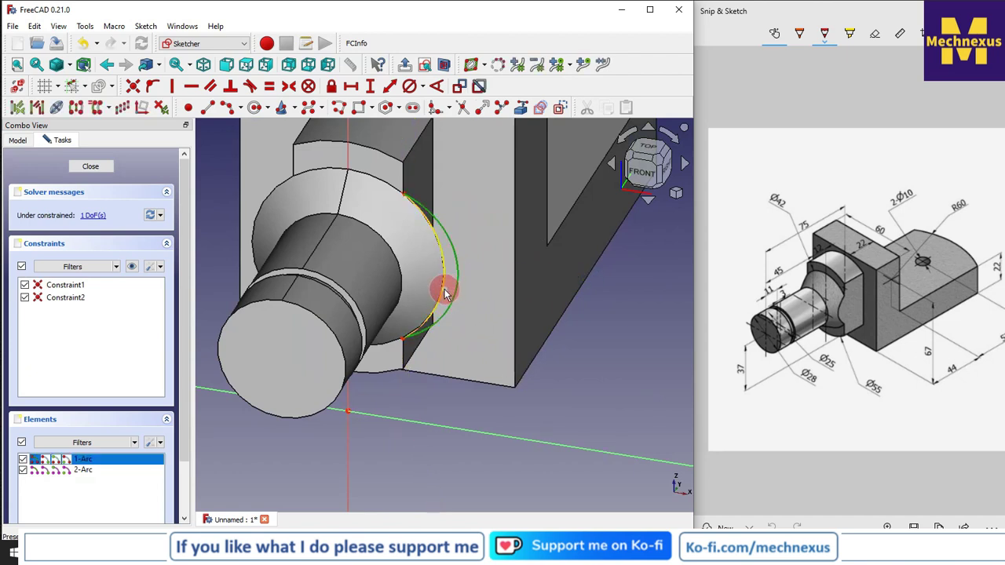
{"action": "left_click", "coordinate": [269, 87]}
{"action": "left_click", "coordinate": [356, 179]}
{"action": "left_click_drag", "start_coordinate": [410, 218], "coordinate": [427, 192]}
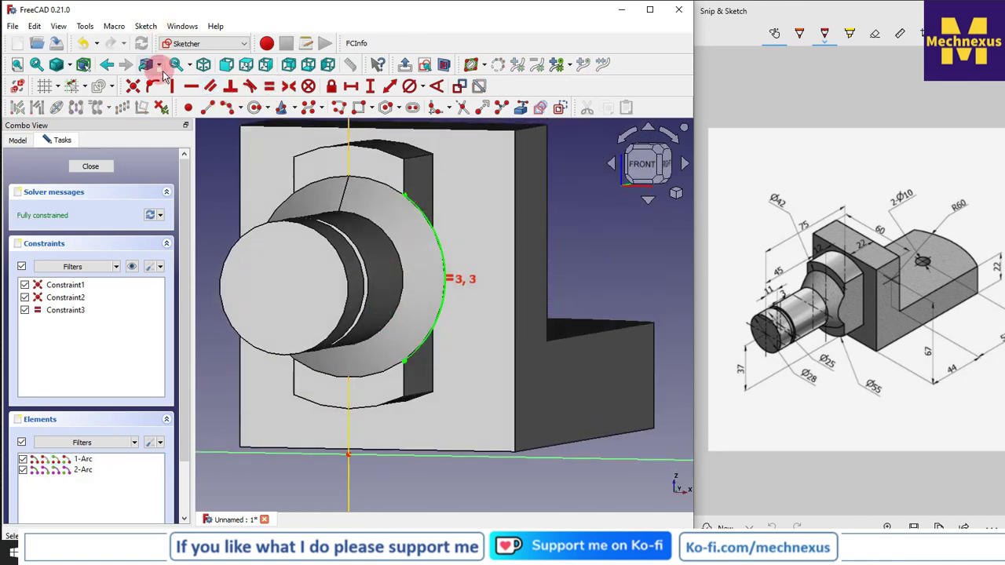
- Close the profile with a straight line between the drawn arc's lower and upper endpoints, and finish the sketch
{"action": "left_click", "coordinate": [206, 110]}
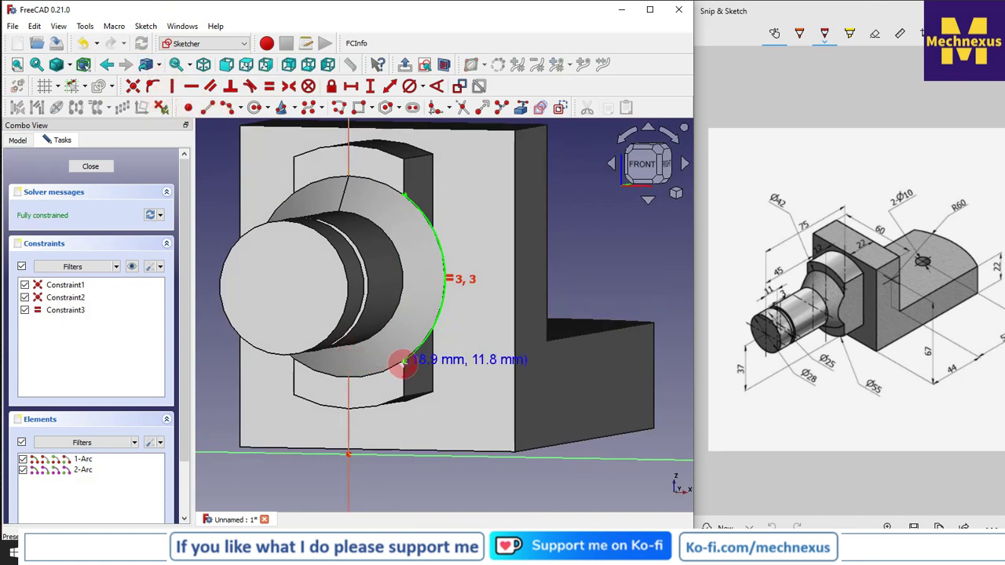
{"action": "left_click", "coordinate": [403, 361]}
{"action": "scroll", "coordinate": [408, 194], "scroll_direction": "up", "scroll_amount": 3}
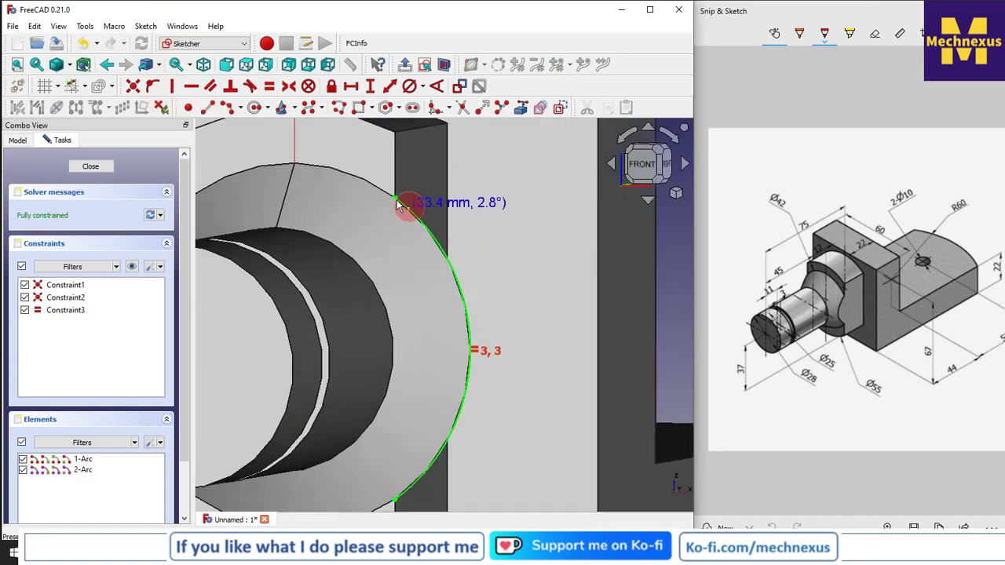
{"action": "left_click", "coordinate": [397, 196]}
{"action": "scroll", "coordinate": [422, 213], "scroll_direction": "down", "scroll_amount": 3}
{"action": "middle_click_drag", "start_coordinate": [433, 231], "coordinate": [271, 285]}
{"action": "left_click", "coordinate": [439, 257]}
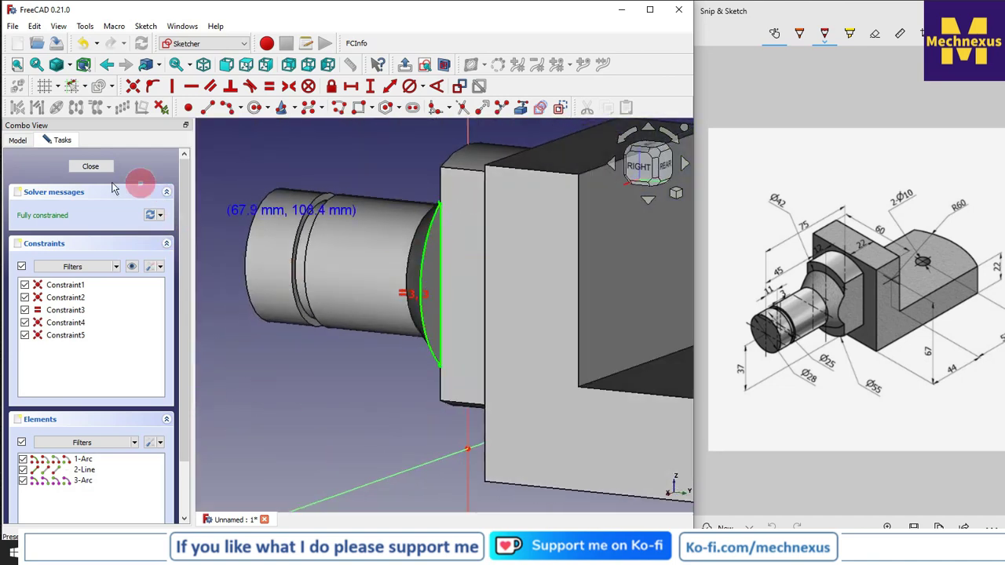
{"action": "left_click", "coordinate": [91, 167]}
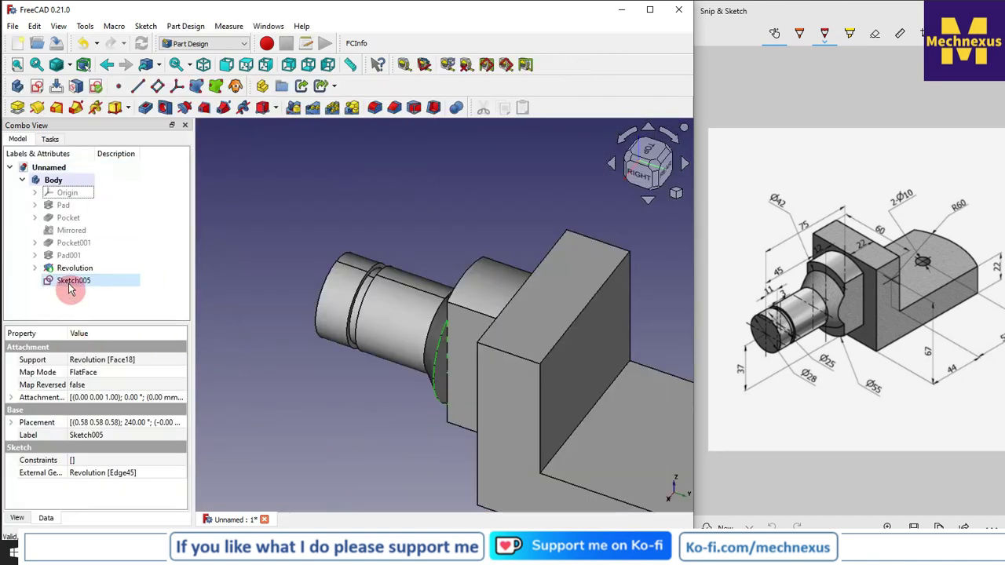
- Pocket the overhang sketch with type Through all
{"action": "left_click", "coordinate": [55, 315]}
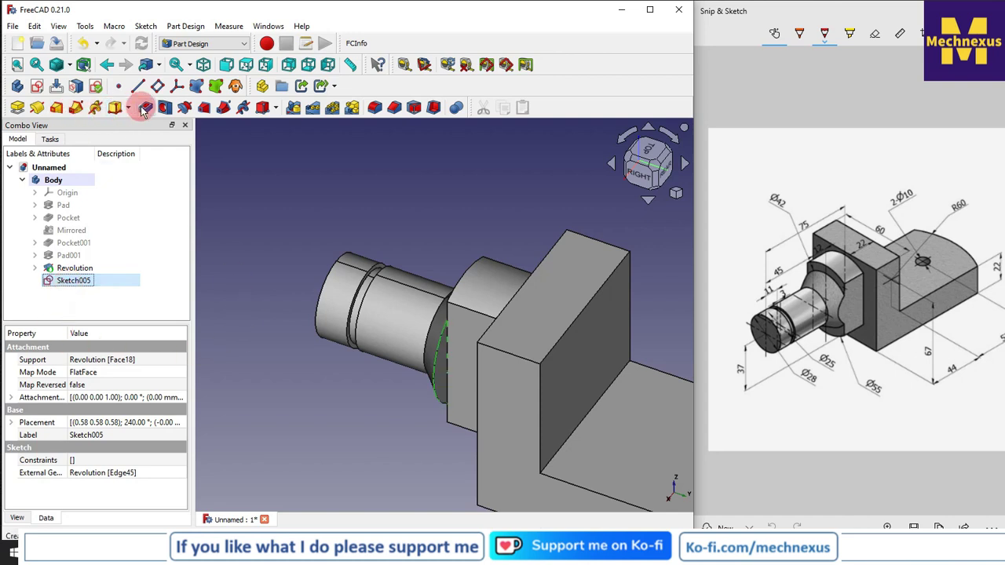
{"action": "left_click", "coordinate": [144, 107]}
{"action": "left_click", "coordinate": [108, 216]}
{"action": "left_click", "coordinate": [110, 226]}
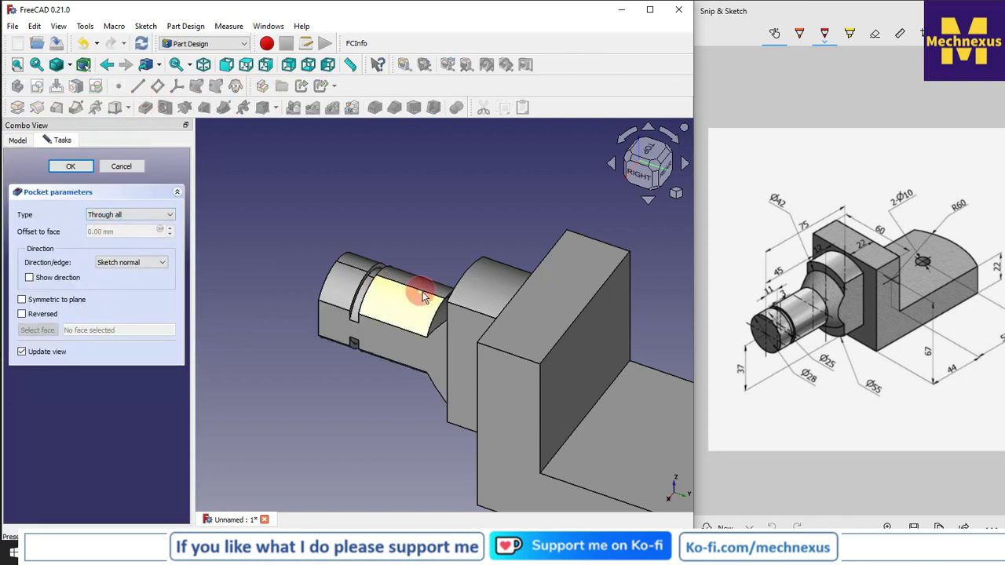
{"action": "middle_click_drag", "start_coordinate": [399, 243], "coordinate": [544, 322]}
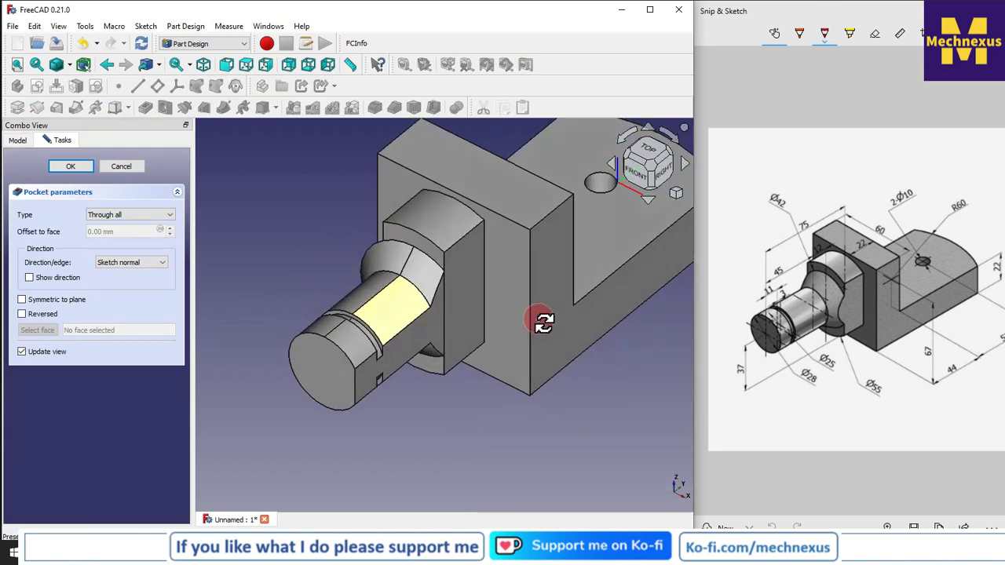
{"action": "left_click", "coordinate": [76, 167]}
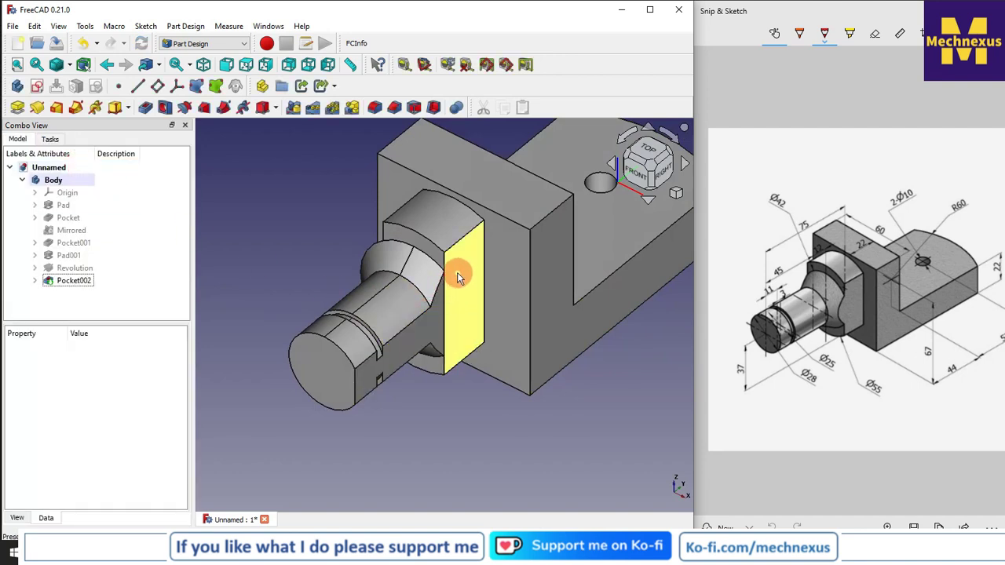
- Look through the earlier features, examining the 10 mm hole's sketch and the first pocket, to find the boss profile
{"action": "left_click", "coordinate": [104, 281]}
{"action": "left_click", "coordinate": [87, 249]}
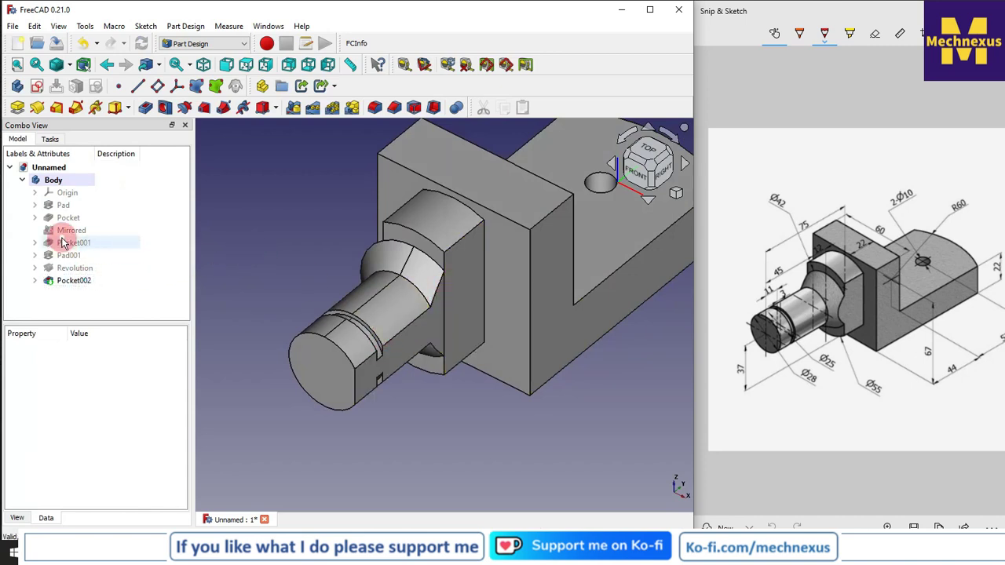
{"action": "left_click", "coordinate": [35, 243]}
{"action": "double_click", "coordinate": [87, 257]}
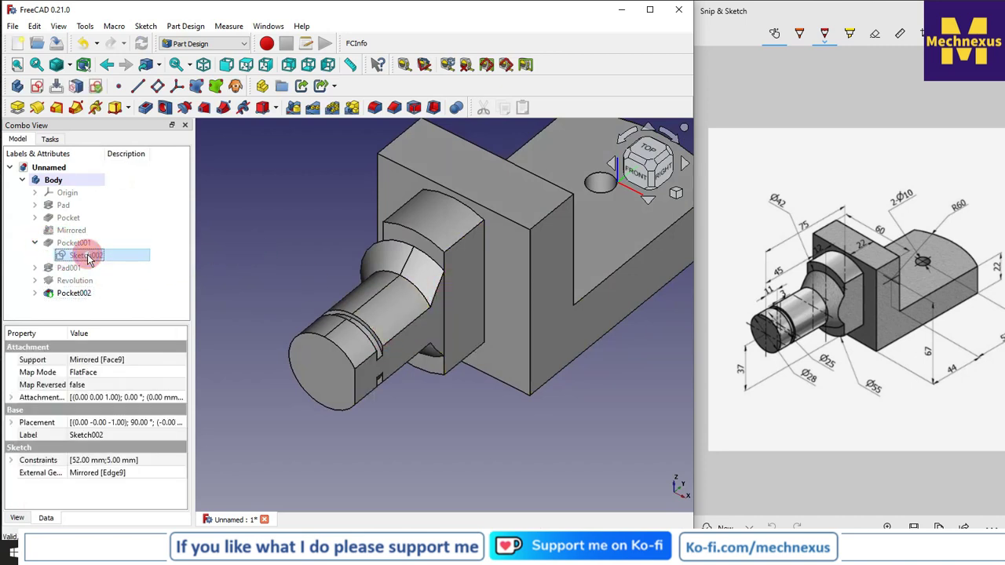
{"action": "scroll", "coordinate": [448, 291], "scroll_direction": "down", "scroll_amount": 3}
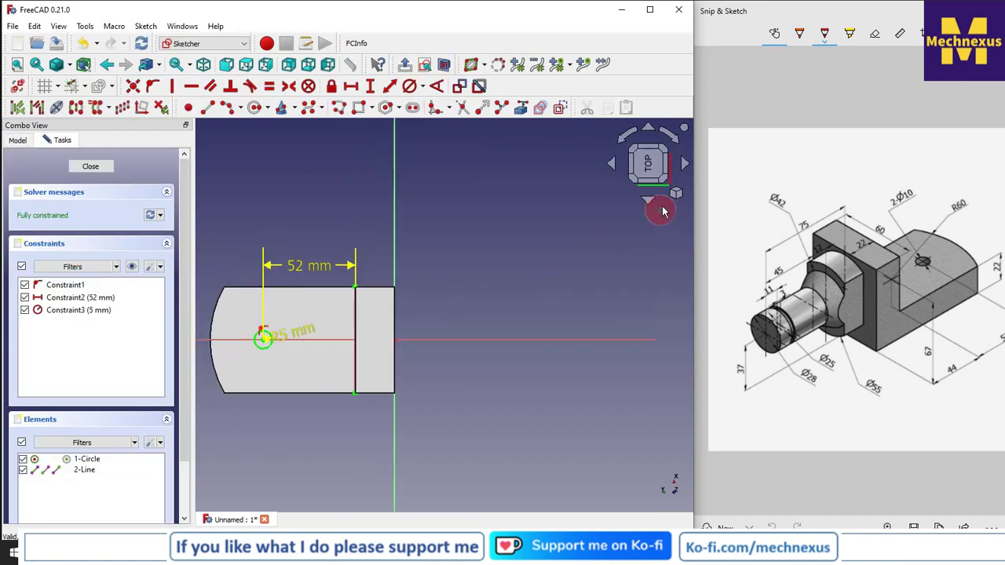
{"action": "left_click", "coordinate": [92, 169]}
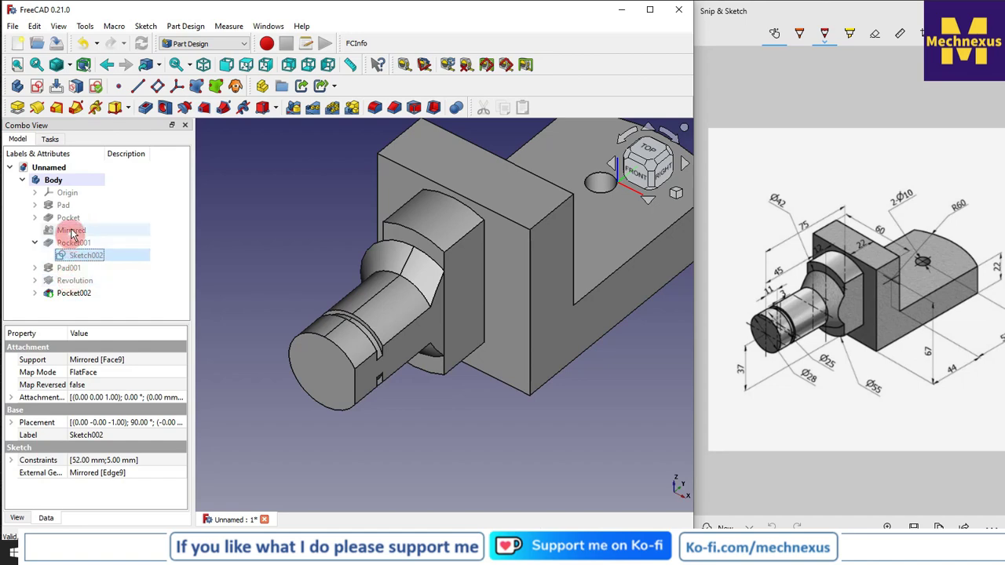
{"action": "double_click", "coordinate": [69, 218]}
{"action": "left_click", "coordinate": [90, 168]}
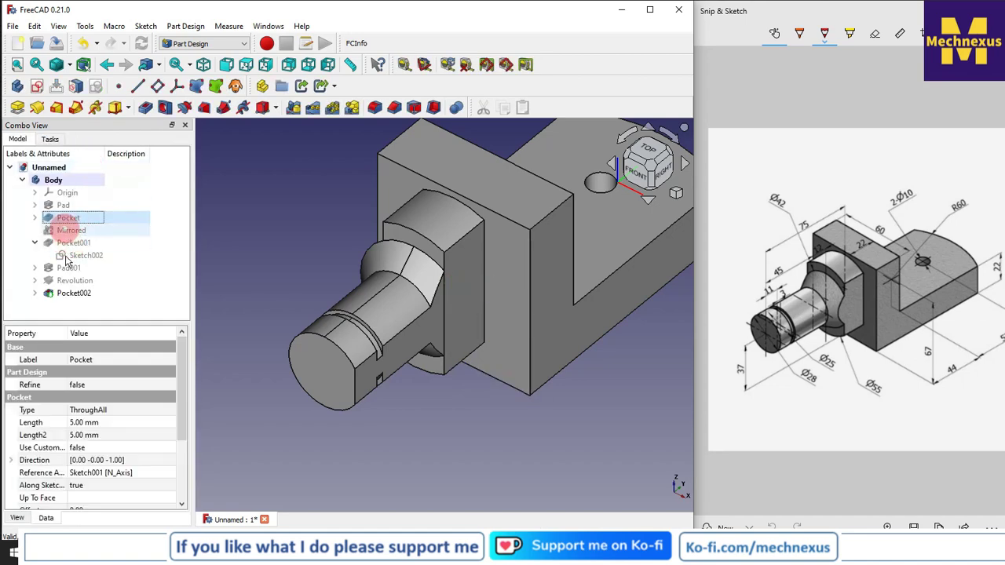
- Open the boss pad's sketch, Sketch003, for editing and show it in an isometric view
{"action": "left_click", "coordinate": [67, 270]}
{"action": "left_click", "coordinate": [35, 268]}
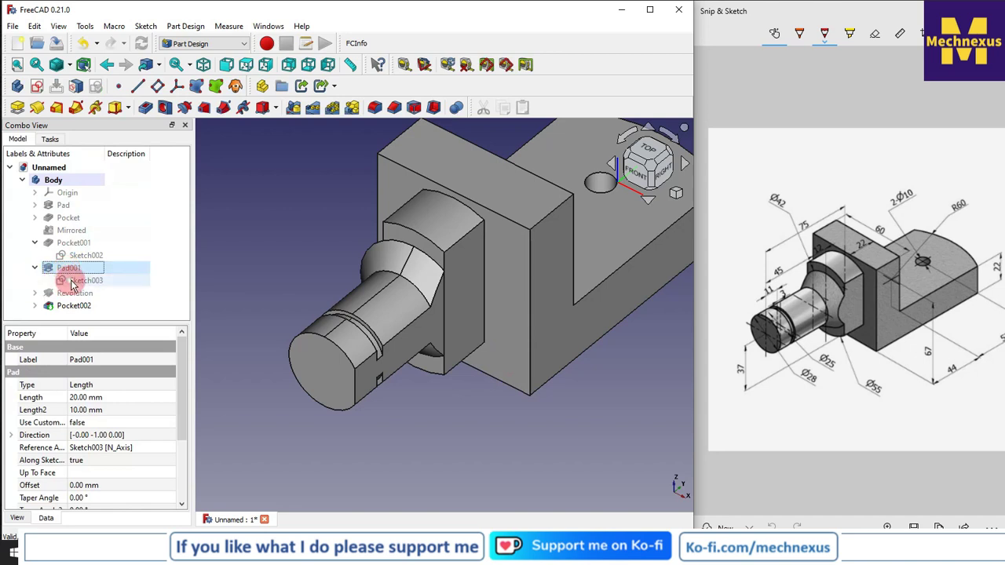
{"action": "left_click", "coordinate": [62, 281]}
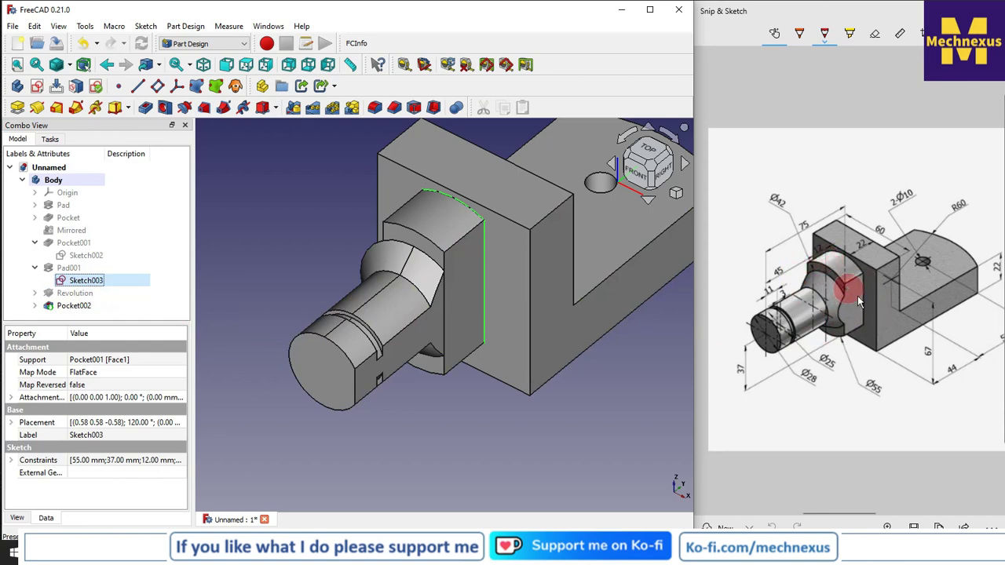
{"action": "right_click", "coordinate": [93, 282]}
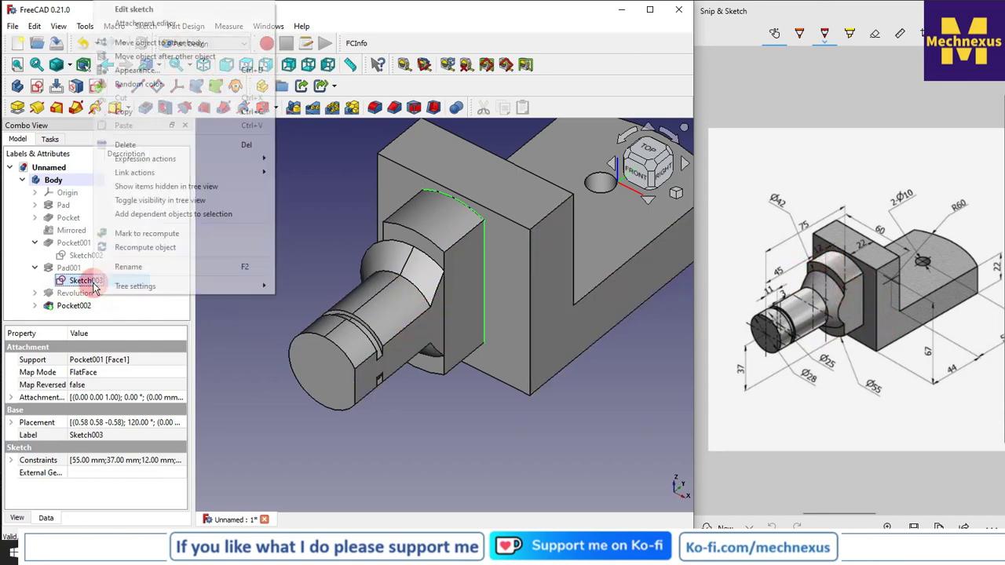
{"action": "left_click", "coordinate": [132, 10]}
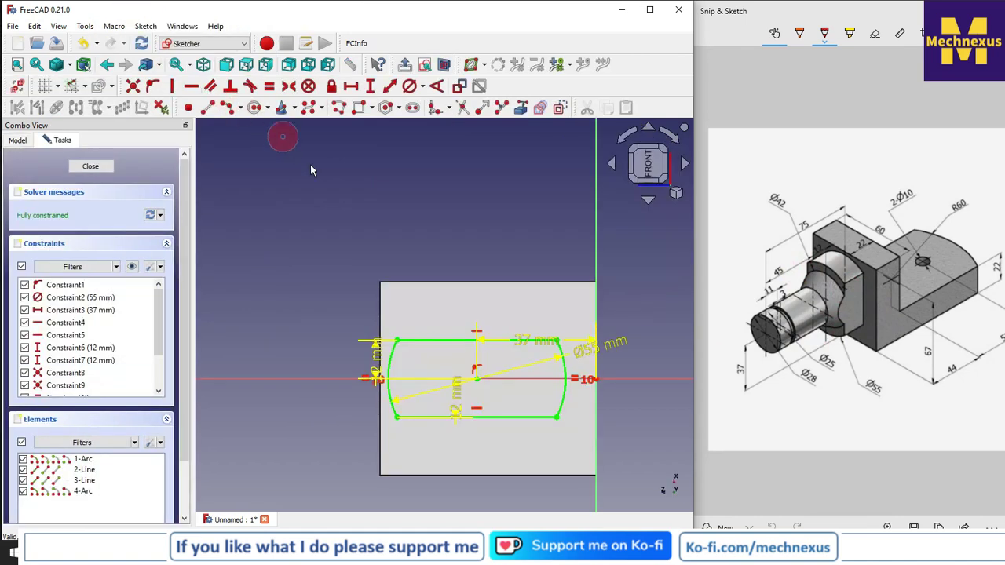
{"action": "scroll", "coordinate": [389, 359], "scroll_direction": "up", "scroll_amount": 3}
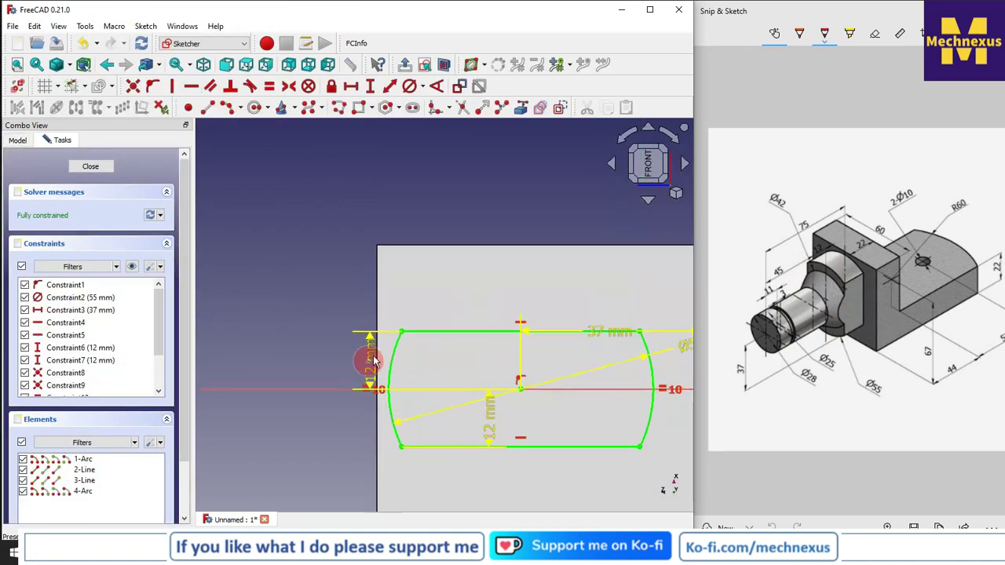
{"action": "left_click", "coordinate": [677, 194]}
{"action": "left_click", "coordinate": [711, 227]}
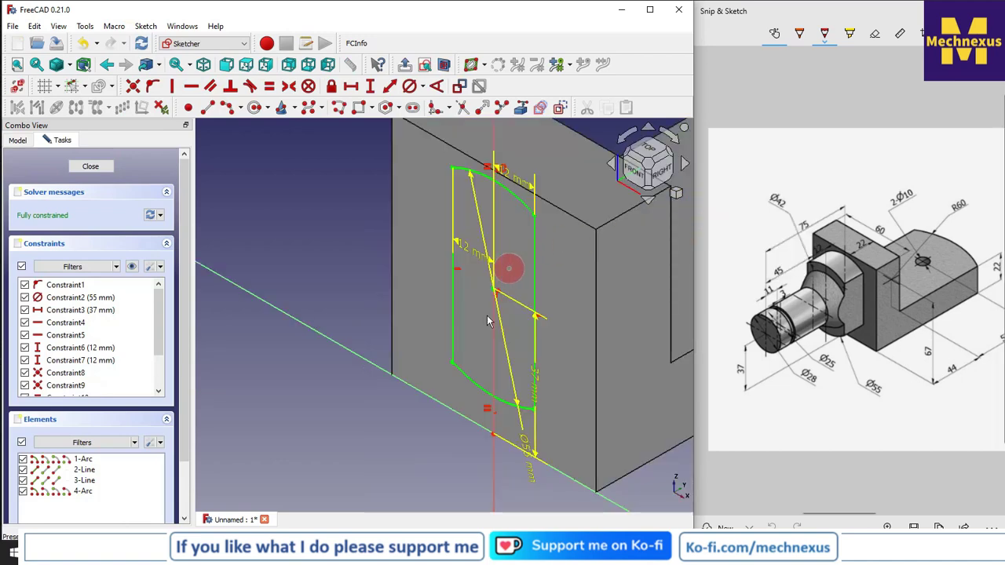
- Set both half-width dimensions of the boss profile to 16 mm and finish the sketch
{"action": "scroll", "coordinate": [487, 321], "scroll_direction": "down", "scroll_amount": 5}
{"action": "scroll", "coordinate": [493, 246], "scroll_direction": "up", "scroll_amount": 5}
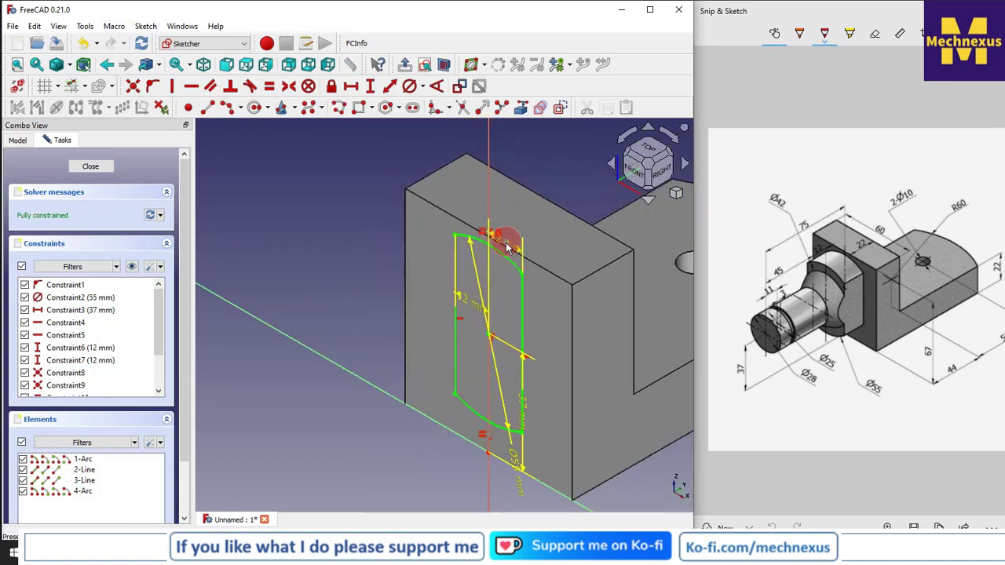
{"action": "double_click", "coordinate": [506, 248]}
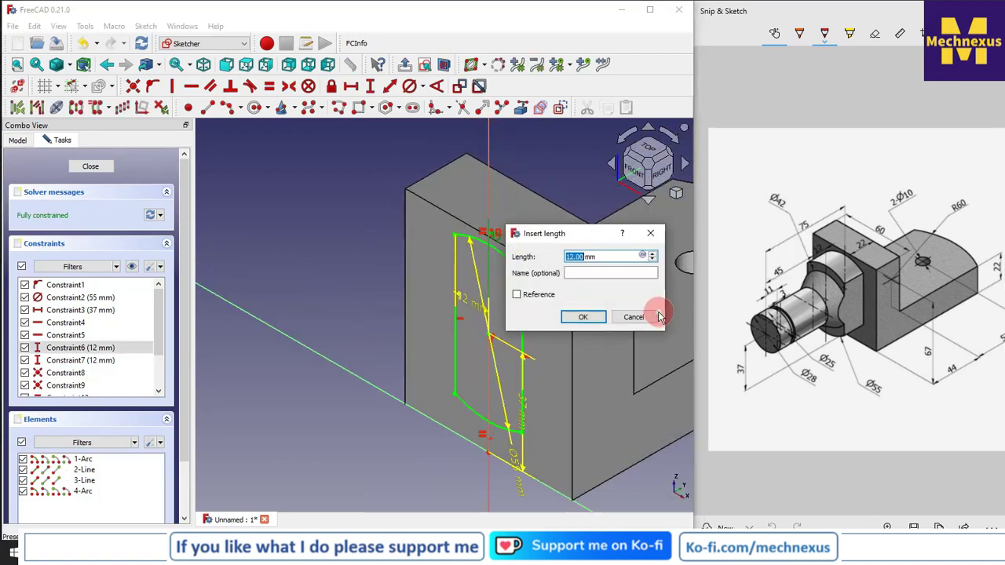
{"action": "key", "text": "Return"}
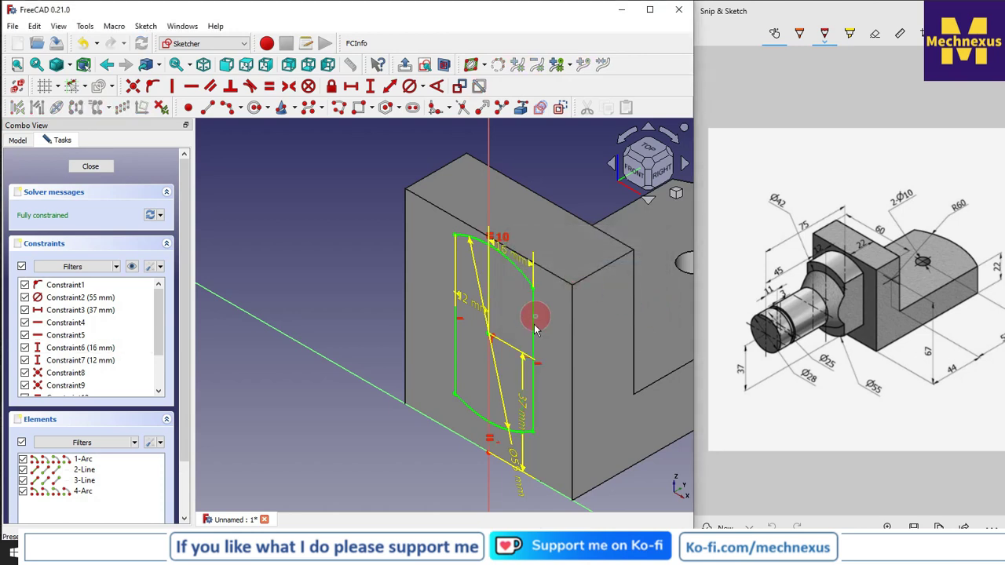
{"action": "double_click", "coordinate": [475, 312]}
{"action": "type", "text": "16"}
{"action": "key", "text": "Return"}
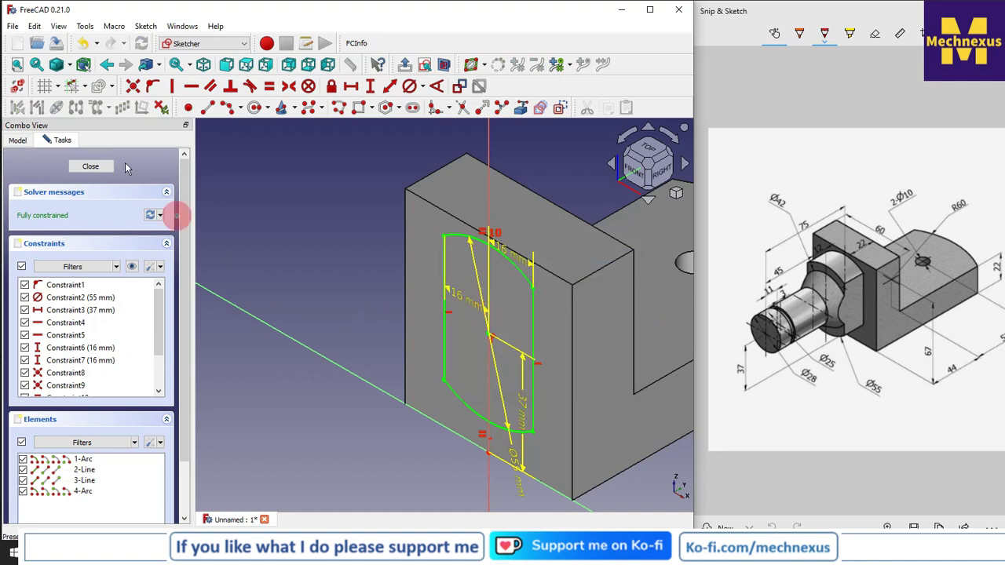
{"action": "left_click", "coordinate": [103, 168]}
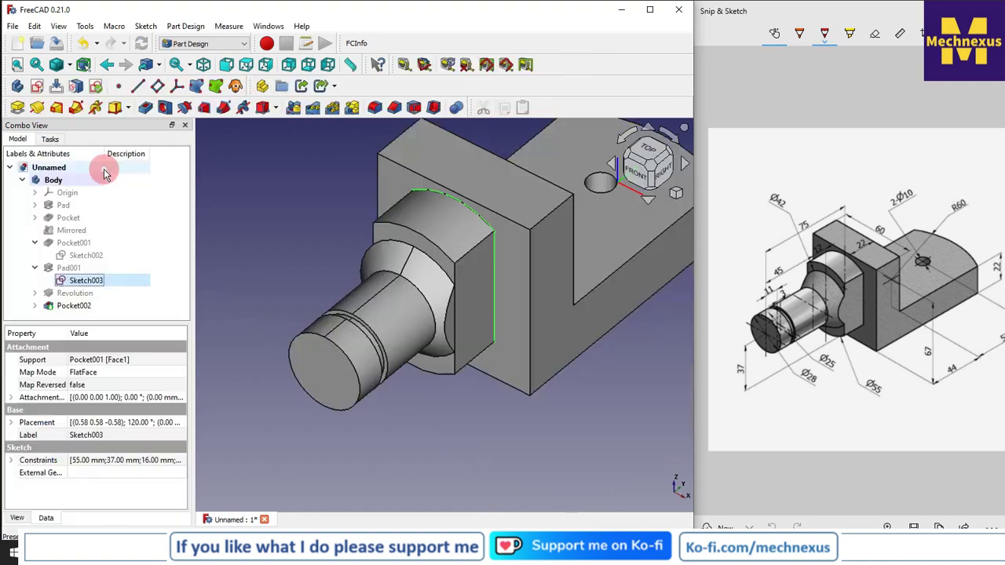
- Mirror the neck's trimming pocket, Pocket002, about the base YZ plane
{"action": "mouse_move", "coordinate": [269, 269]}
{"action": "left_mouse_down"}
{"action": "mouse_move", "coordinate": [438, 245]}
{"action": "mouse_move", "coordinate": [349, 284]}
{"action": "left_mouse_up"}
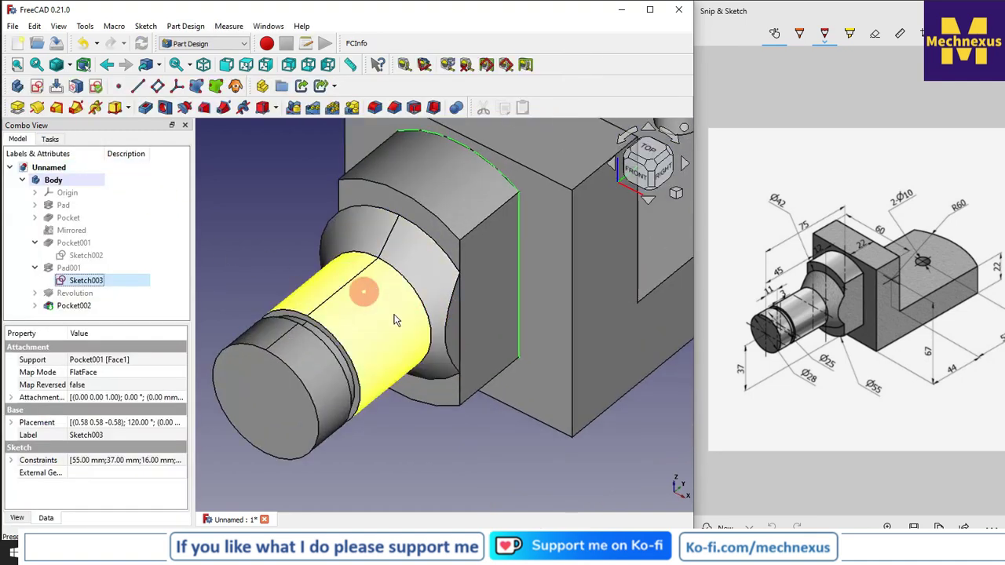
{"action": "left_click_drag", "start_coordinate": [464, 332], "coordinate": [240, 303]}
{"action": "left_click", "coordinate": [70, 307]}
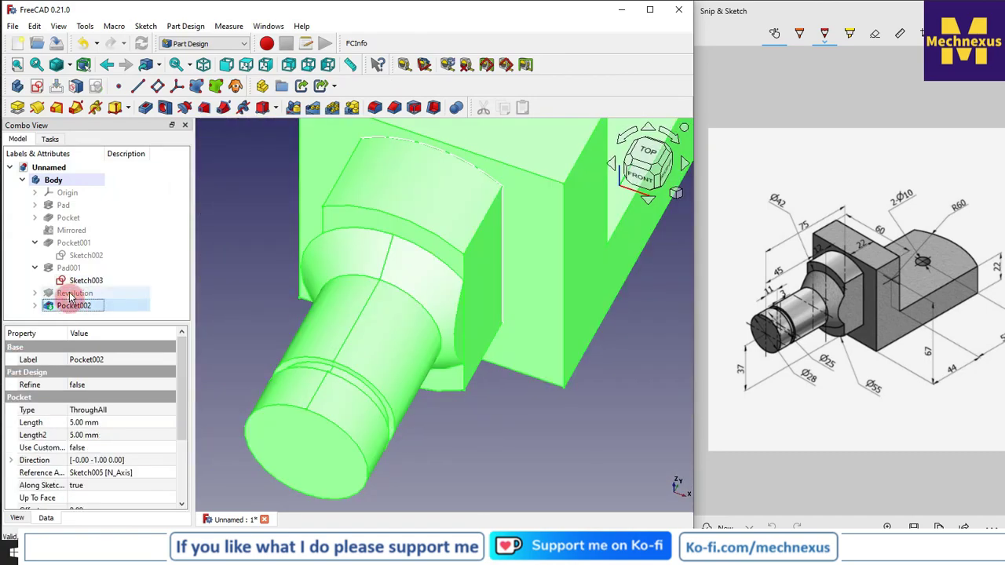
{"action": "left_click", "coordinate": [71, 293]}
{"action": "left_click", "coordinate": [76, 282]}
{"action": "left_click_drag", "start_coordinate": [260, 302], "coordinate": [348, 303]}
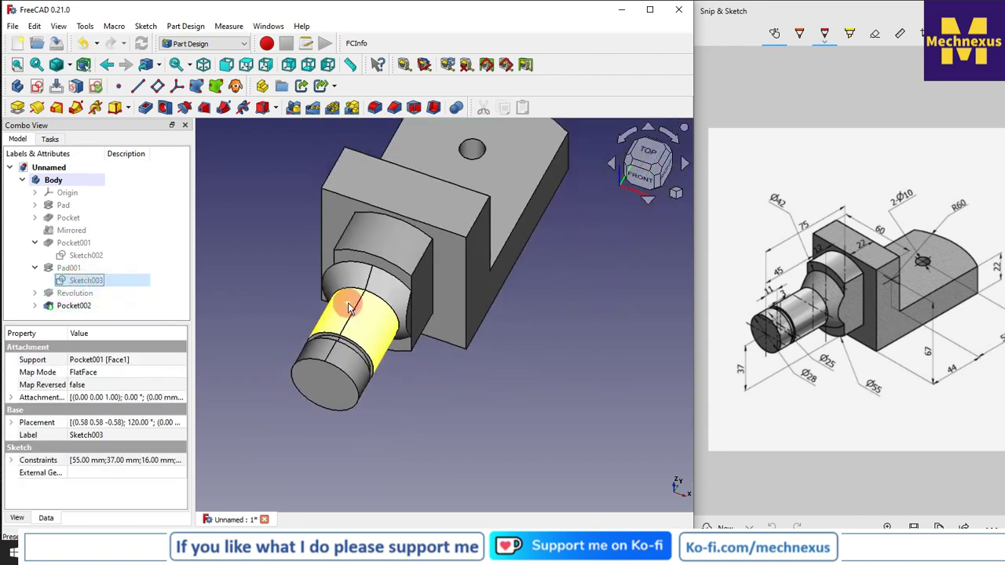
{"action": "left_click", "coordinate": [74, 306]}
{"action": "left_click", "coordinate": [294, 107]}
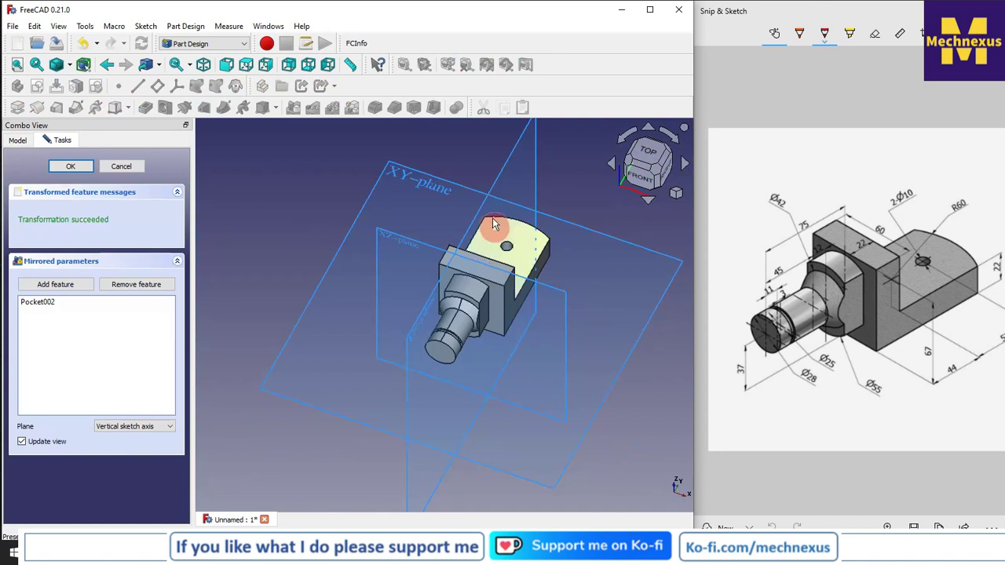
{"action": "left_click", "coordinate": [118, 428]}
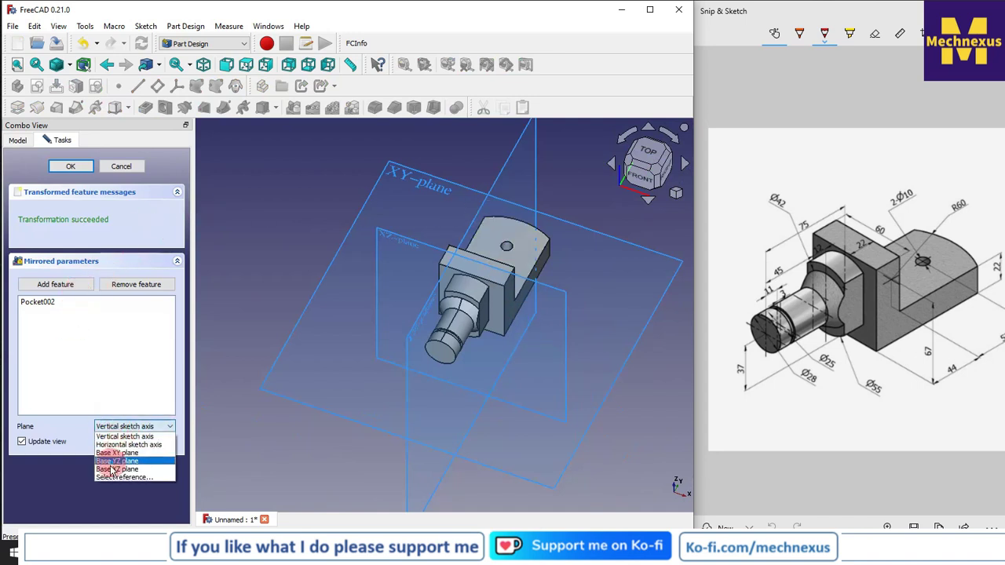
{"action": "left_click", "coordinate": [102, 468]}
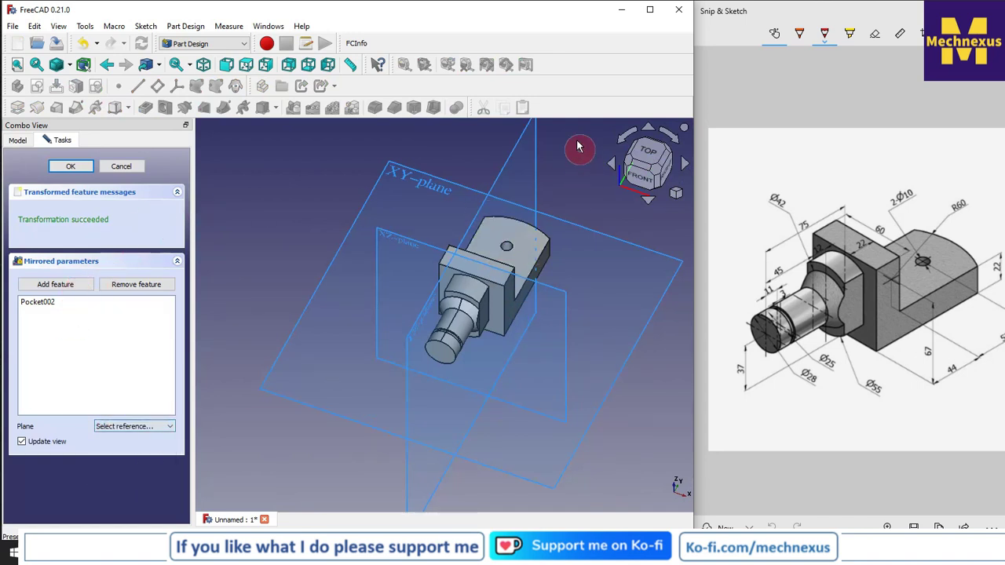
{"action": "left_click", "coordinate": [507, 162]}
{"action": "left_click", "coordinate": [71, 166]}
- Complete the mirror with the YZ plane as its reference and show the part's neck in an isometric view
{"action": "left_click", "coordinate": [442, 269]}
{"action": "left_click", "coordinate": [642, 231]}
{"action": "left_click", "coordinate": [677, 195]}
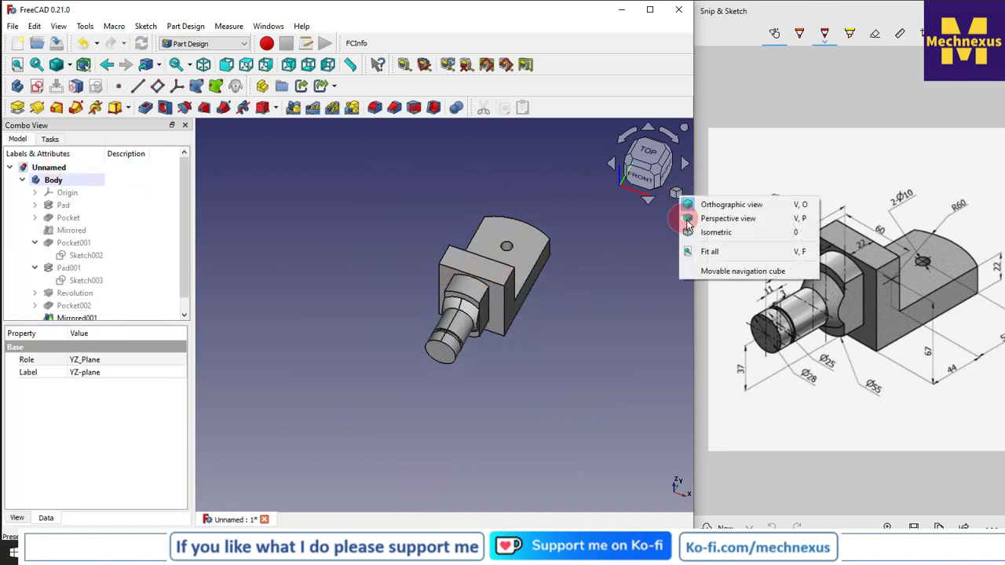
{"action": "left_click", "coordinate": [707, 233]}
{"action": "scroll", "coordinate": [483, 306], "scroll_direction": "up", "scroll_amount": 5}
{"action": "left_click_drag", "start_coordinate": [483, 306], "coordinate": [473, 343]}
{"action": "scroll", "coordinate": [473, 344], "scroll_direction": "up", "scroll_amount": 3}
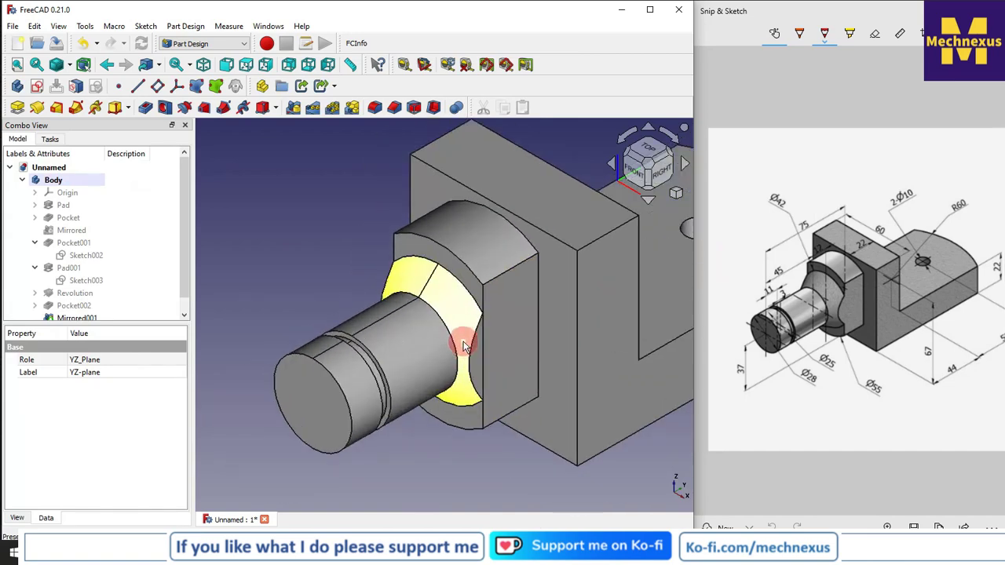
{"action": "scroll", "coordinate": [474, 330], "scroll_direction": "down", "scroll_amount": 2}
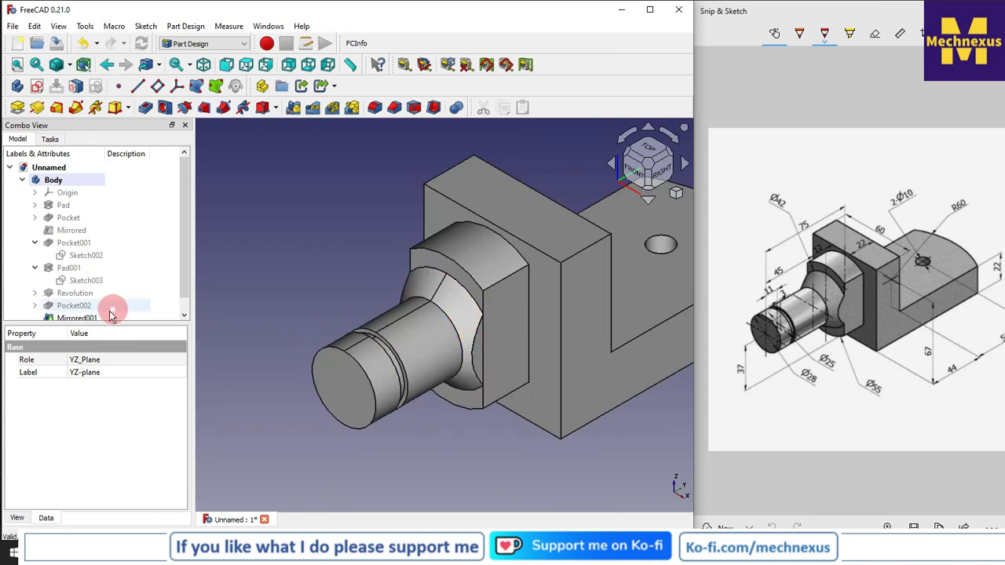
- Set the Refine property of the Mirrored001 feature to true
{"action": "scroll", "coordinate": [121, 275], "scroll_direction": "down", "scroll_amount": 1}
{"action": "left_click", "coordinate": [86, 306]}
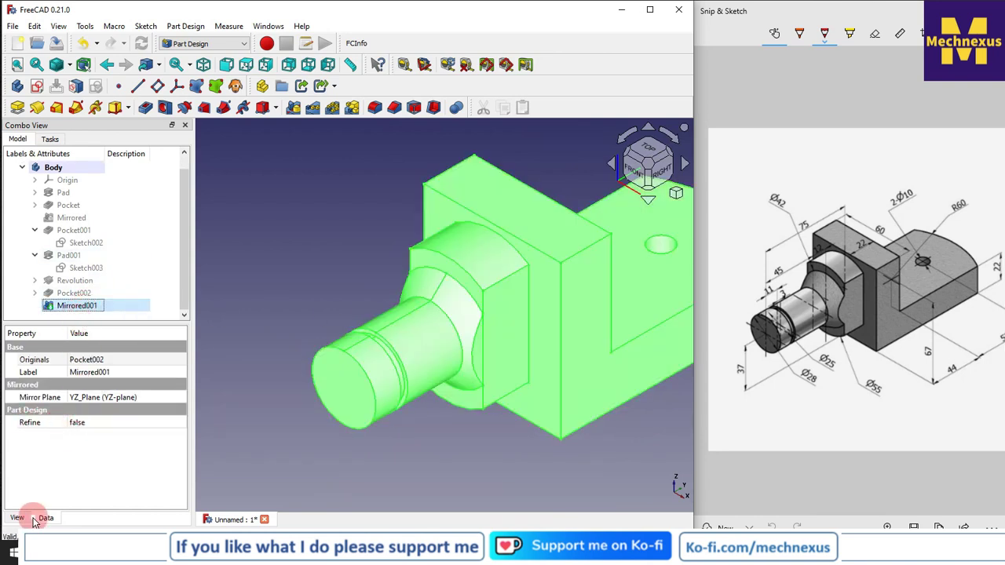
{"action": "left_click", "coordinate": [81, 424]}
{"action": "left_click", "coordinate": [80, 424]}
{"action": "left_click", "coordinate": [79, 422]}
{"action": "left_click", "coordinate": [83, 440]}
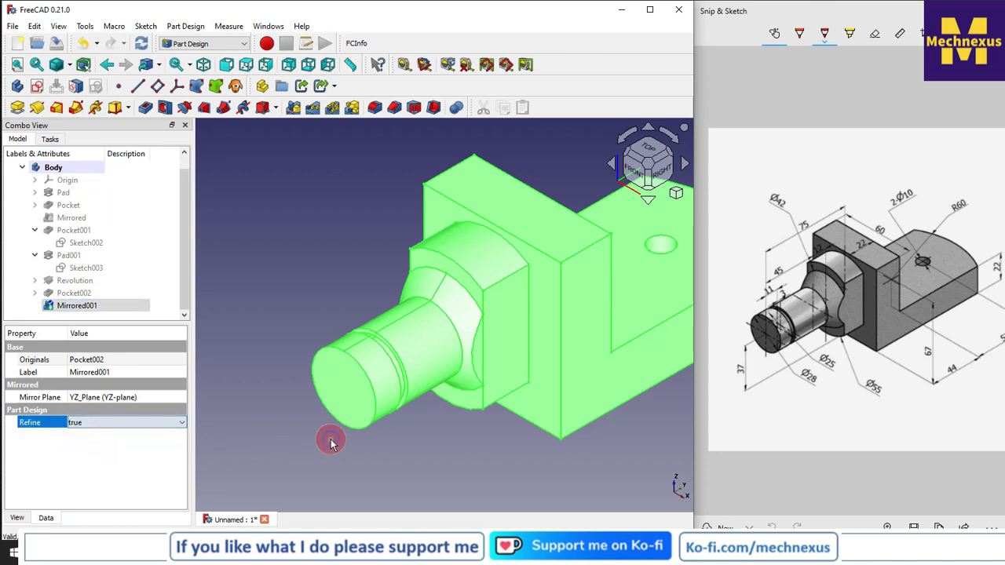
{"action": "left_click", "coordinate": [332, 435]}
- Compare the part's overall shape with the complete reference drawing in Snip & Sketch
{"action": "scroll", "coordinate": [359, 424], "scroll_direction": "down", "scroll_amount": 2}
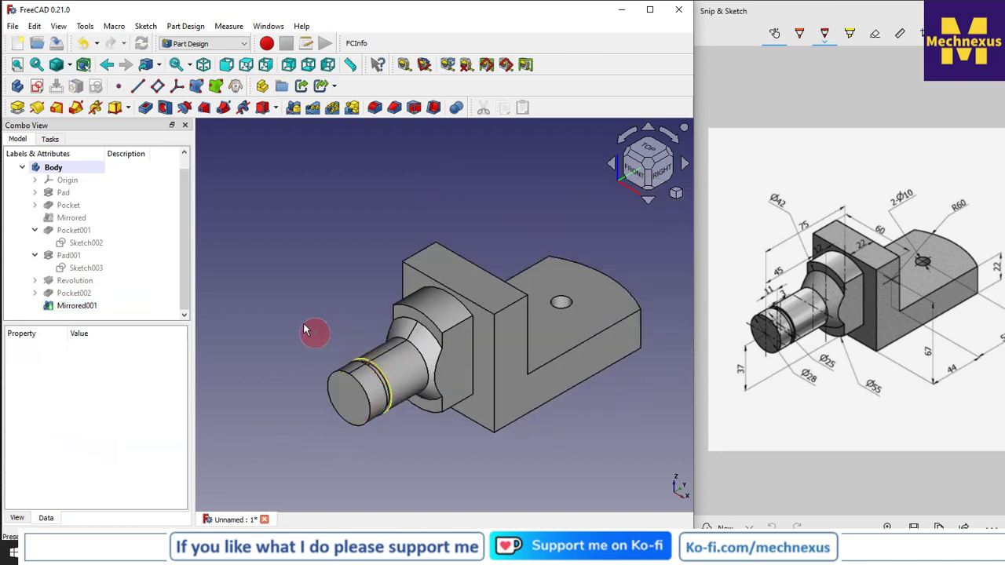
{"action": "scroll", "coordinate": [430, 338], "scroll_direction": "up", "scroll_amount": 2}
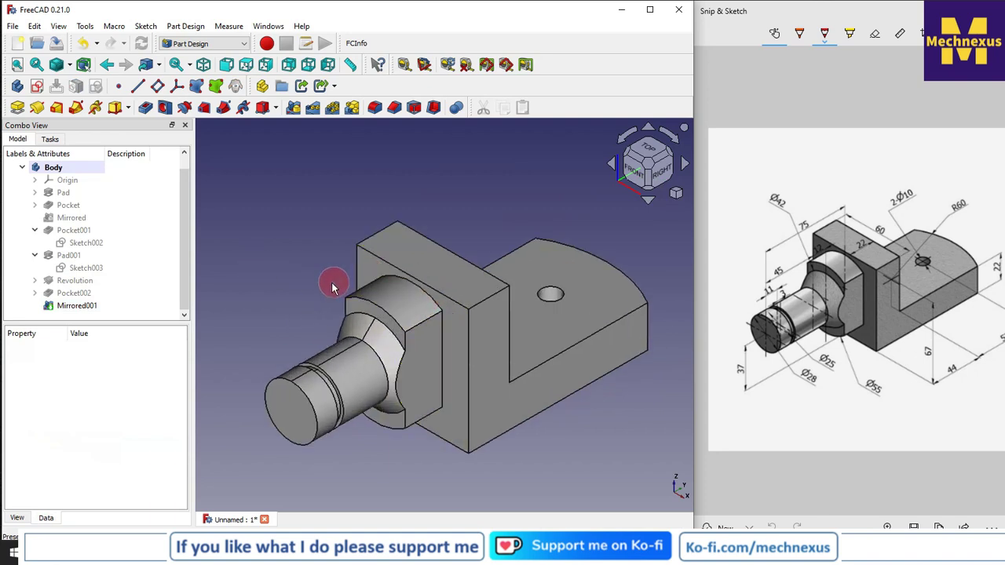
{"action": "scroll", "coordinate": [409, 307], "scroll_direction": "down", "scroll_amount": 1}
{"action": "left_click", "coordinate": [751, 263]}
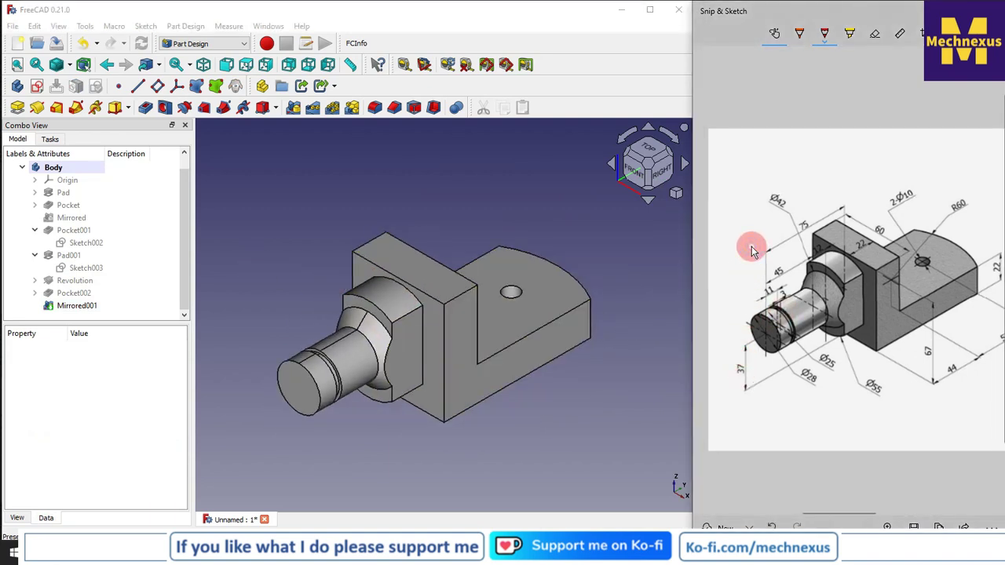
{"action": "scroll", "coordinate": [752, 253], "scroll_direction": "down", "scroll_amount": 1, "text": "ctrl"}
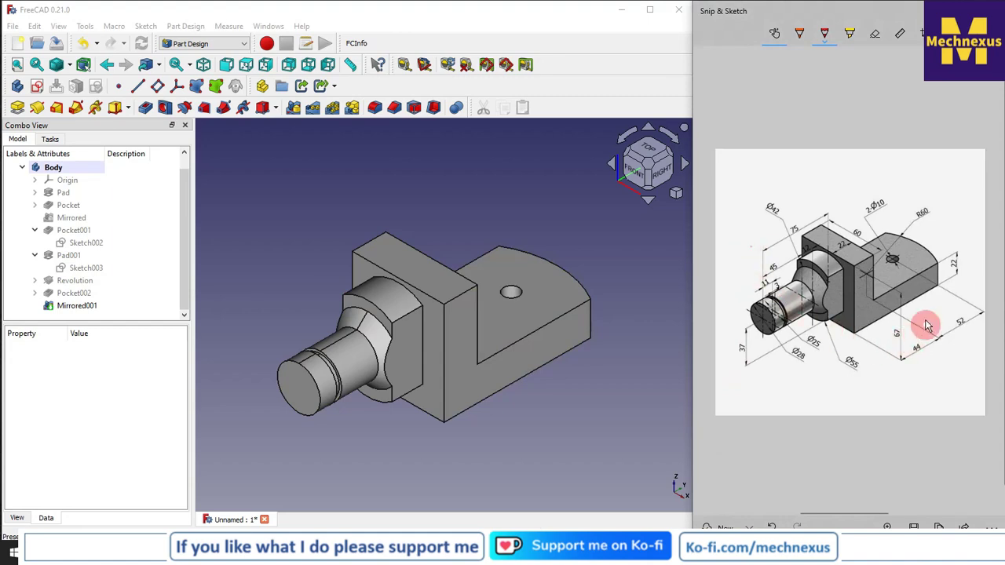
{"action": "scroll", "coordinate": [924, 325], "scroll_direction": "up", "scroll_amount": 1, "text": "ctrl"}
{"action": "scroll", "coordinate": [925, 325], "scroll_direction": "down", "scroll_amount": 1, "text": "ctrl"}
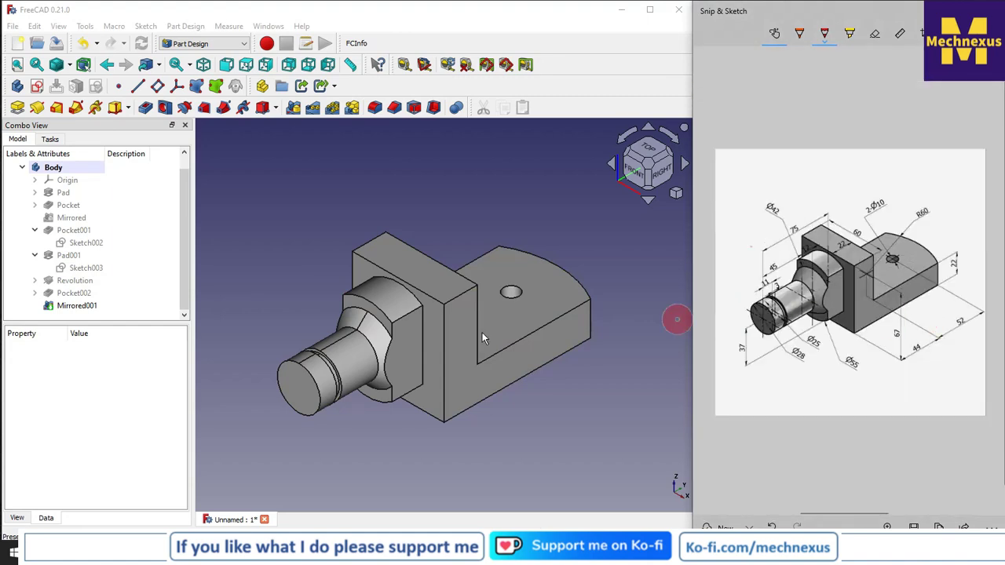
{"action": "scroll", "coordinate": [605, 361], "scroll_direction": "up", "scroll_amount": 1}
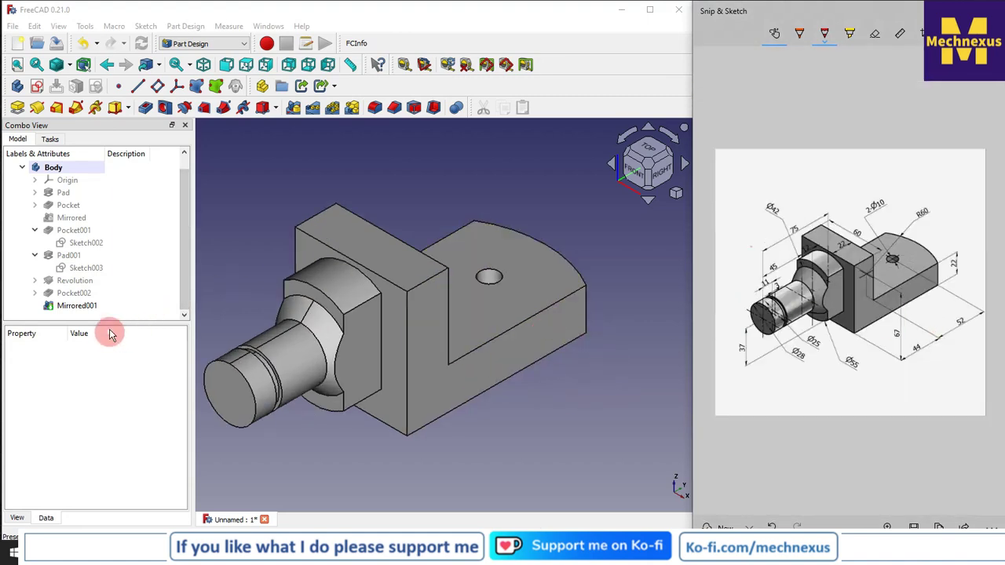
- Lengthen the feature tree area to show every feature and narrow the Combo View to widen the 3D view
{"action": "left_click_drag", "start_coordinate": [111, 323], "coordinate": [110, 360]}
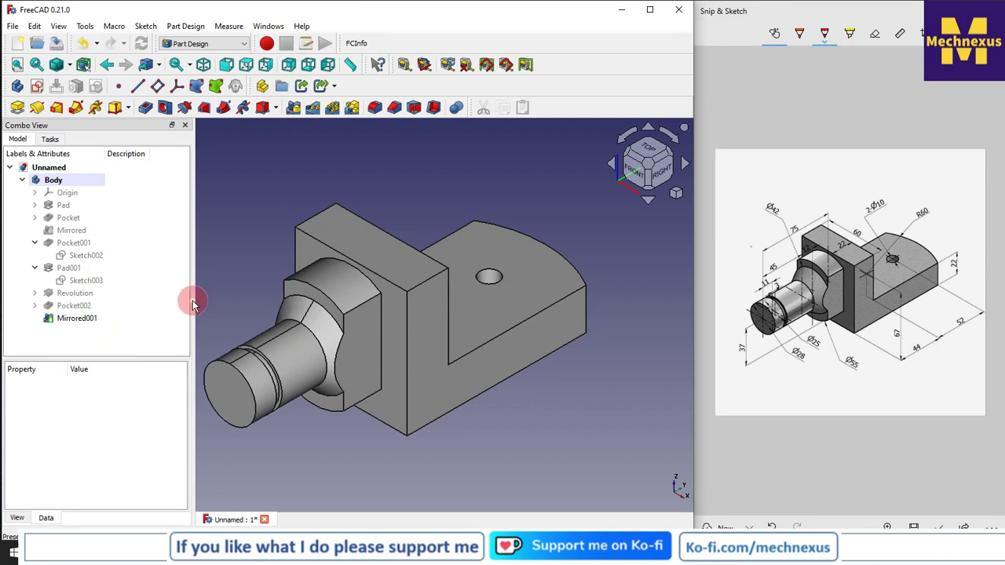
{"action": "left_click_drag", "start_coordinate": [192, 300], "coordinate": [143, 300]}
{"action": "scroll", "coordinate": [231, 260], "scroll_direction": "up", "scroll_amount": 2}
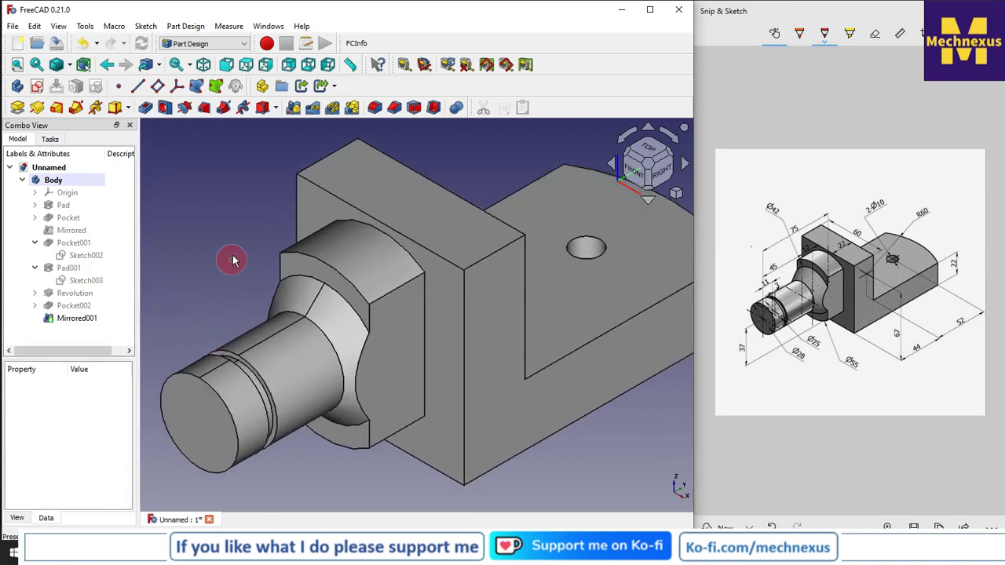
{"action": "scroll", "coordinate": [234, 259], "scroll_direction": "down", "scroll_amount": 1}
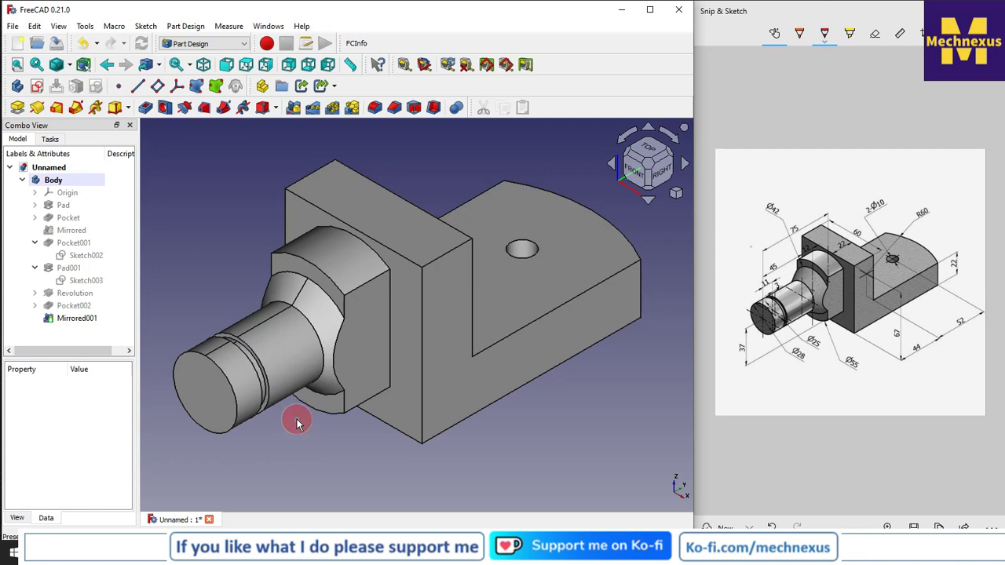
{"action": "scroll", "coordinate": [293, 379], "scroll_direction": "down", "scroll_amount": 2}
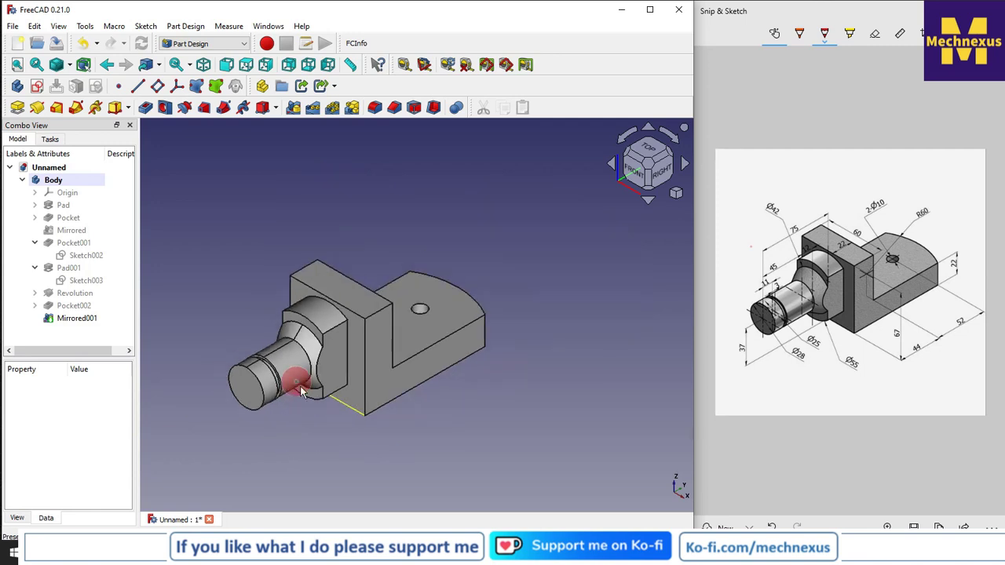